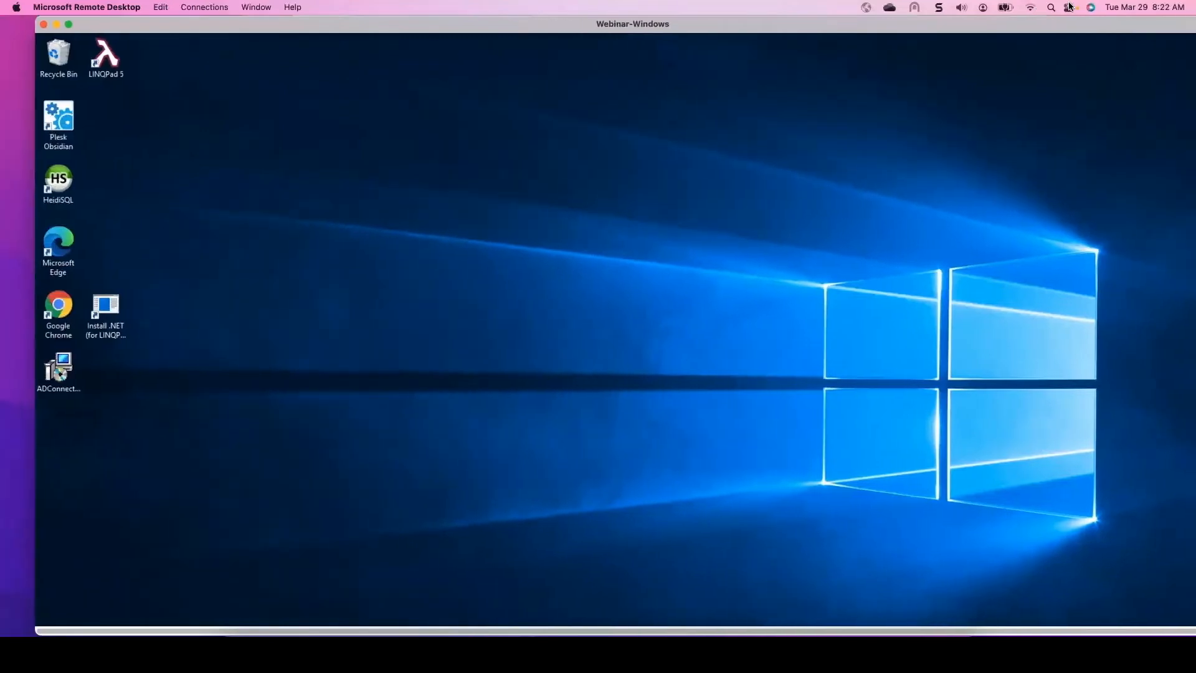
- Launch the ADConnector installer from the desktop, allow it to run, and start the installation
click(43, 372)
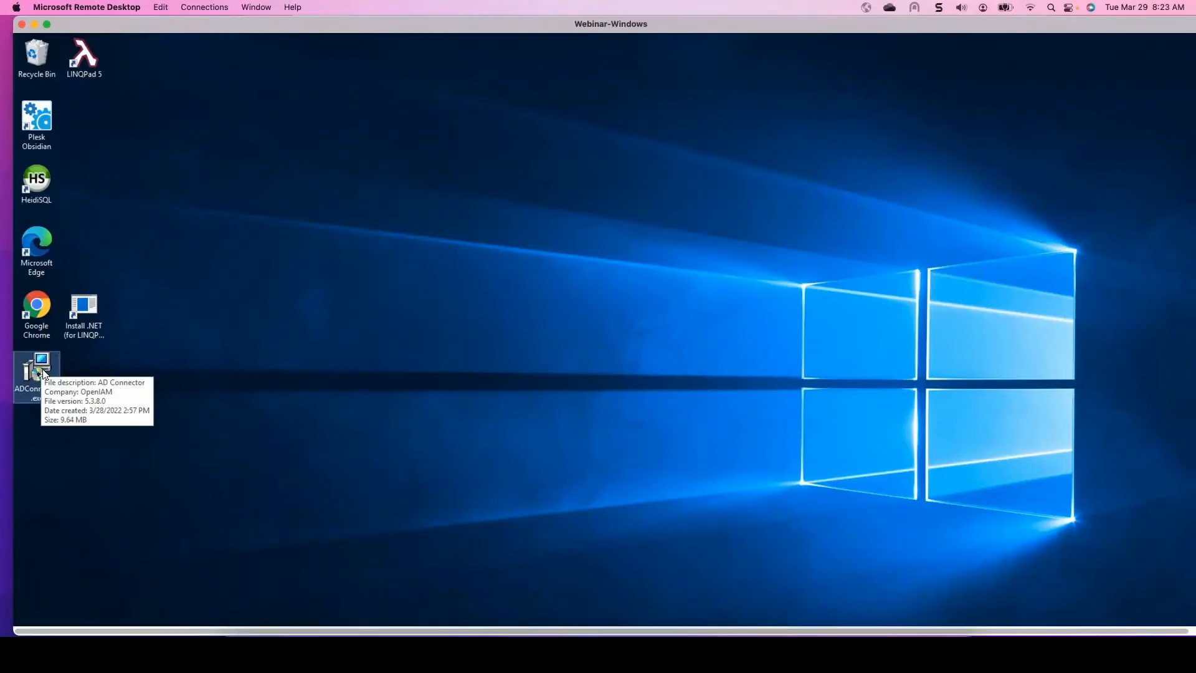
double_click(43, 372)
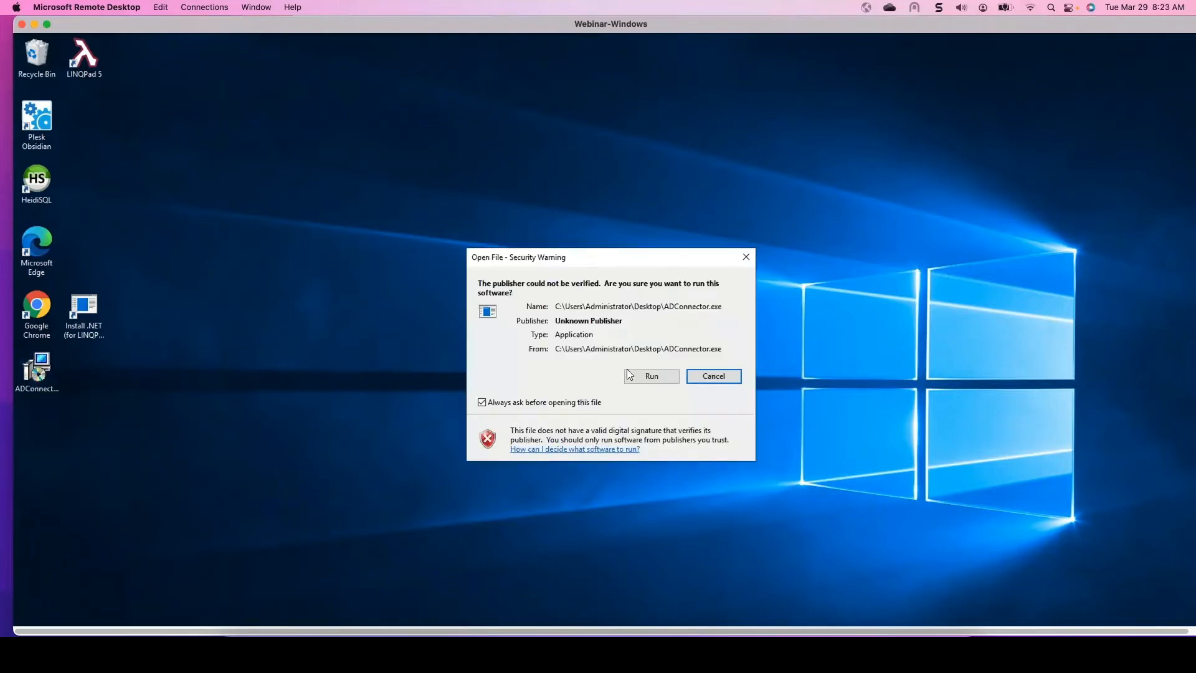
click(654, 376)
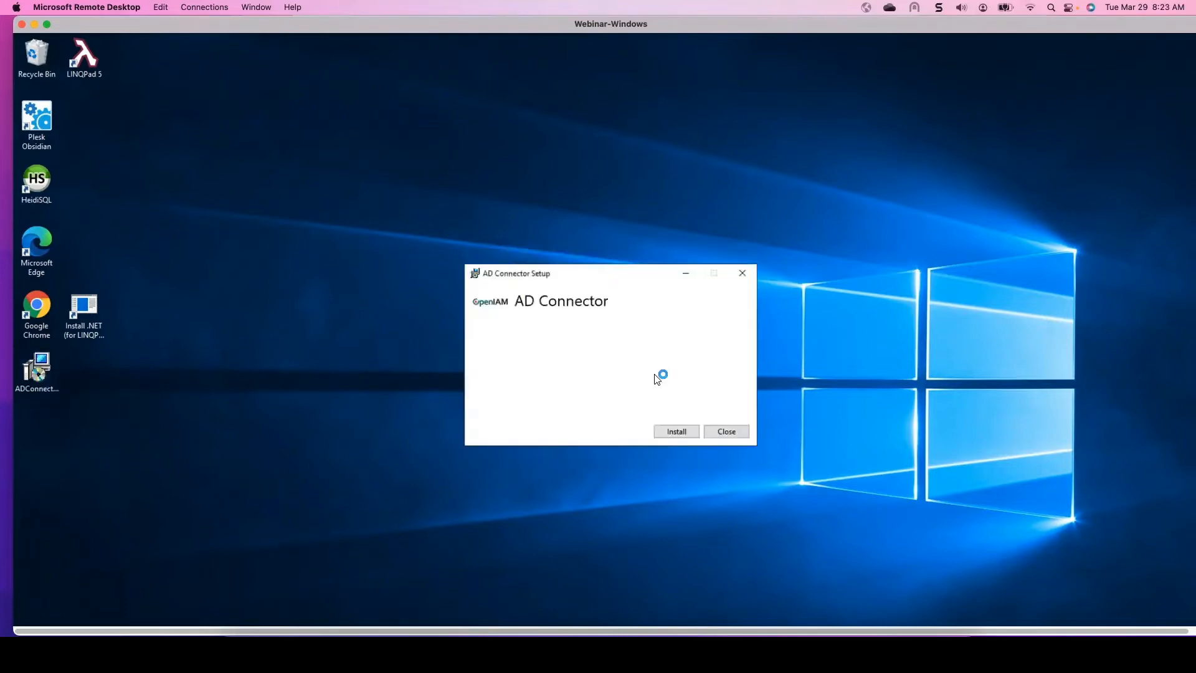
click(687, 432)
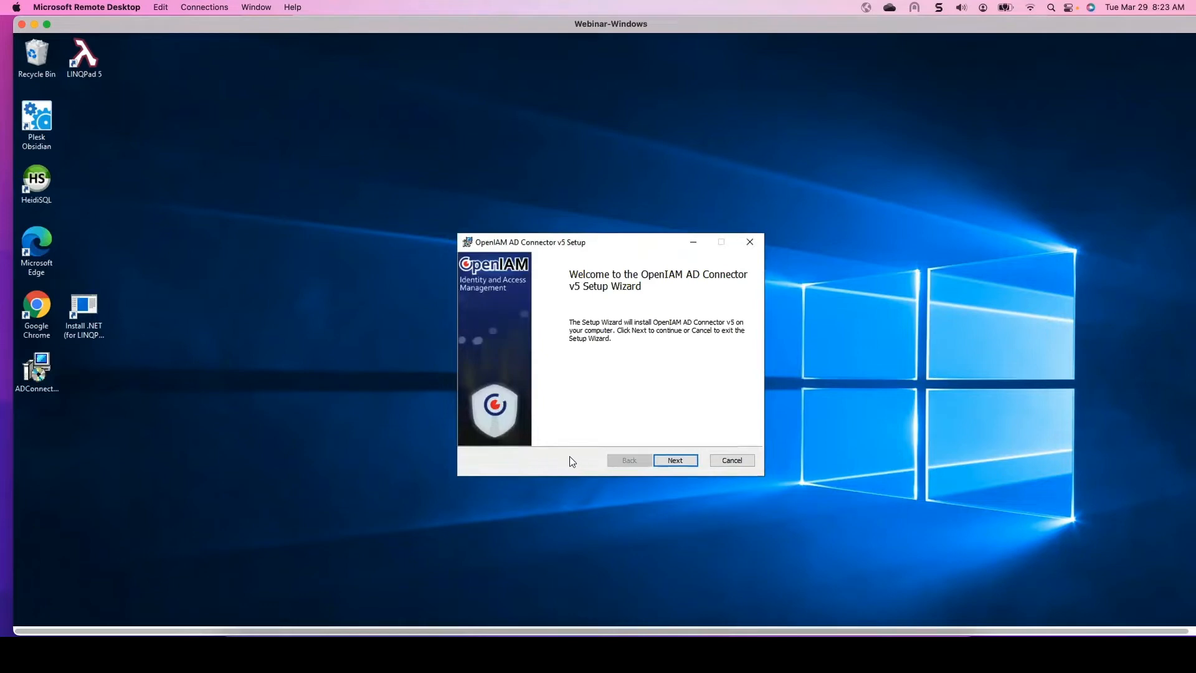
- Advance through the wizard, keeping the destination folder C:\Connectors\ADConnector and the default log removal settings
click(676, 461)
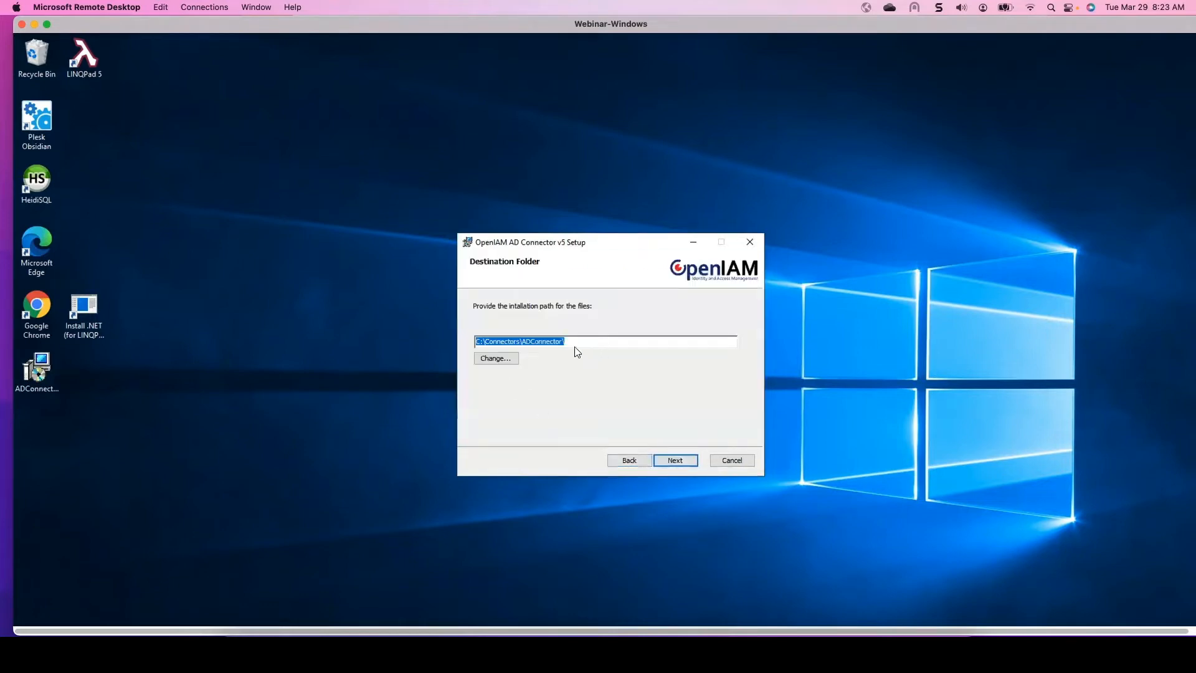
click(600, 340)
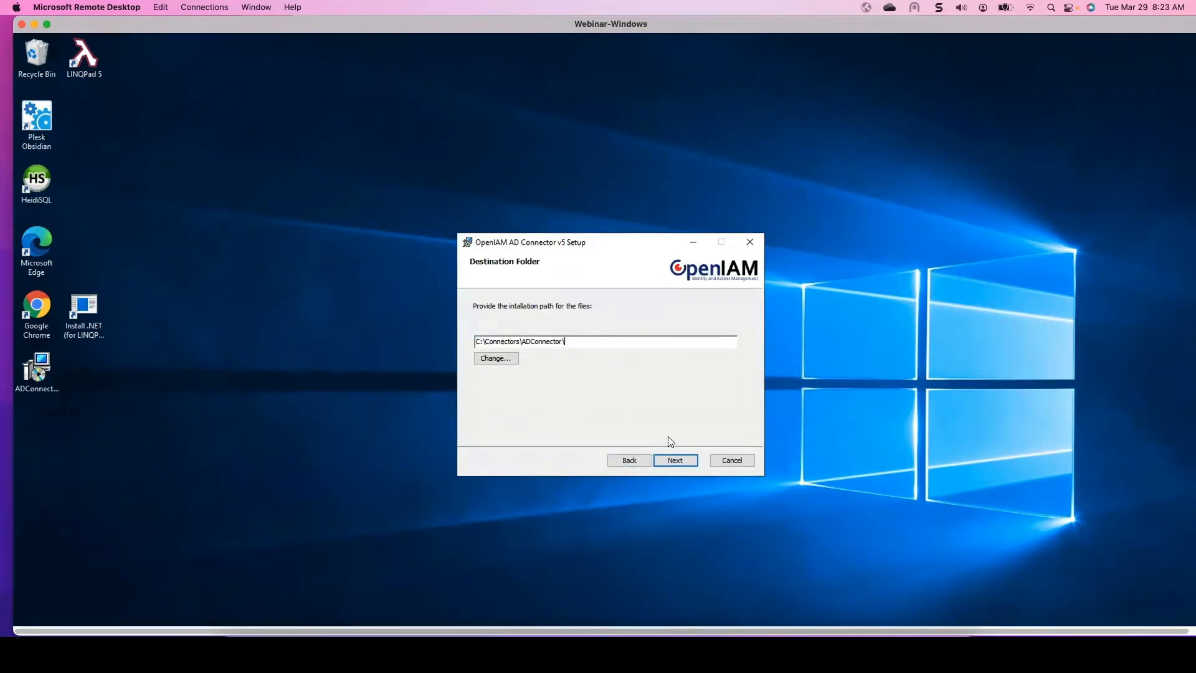
click(671, 460)
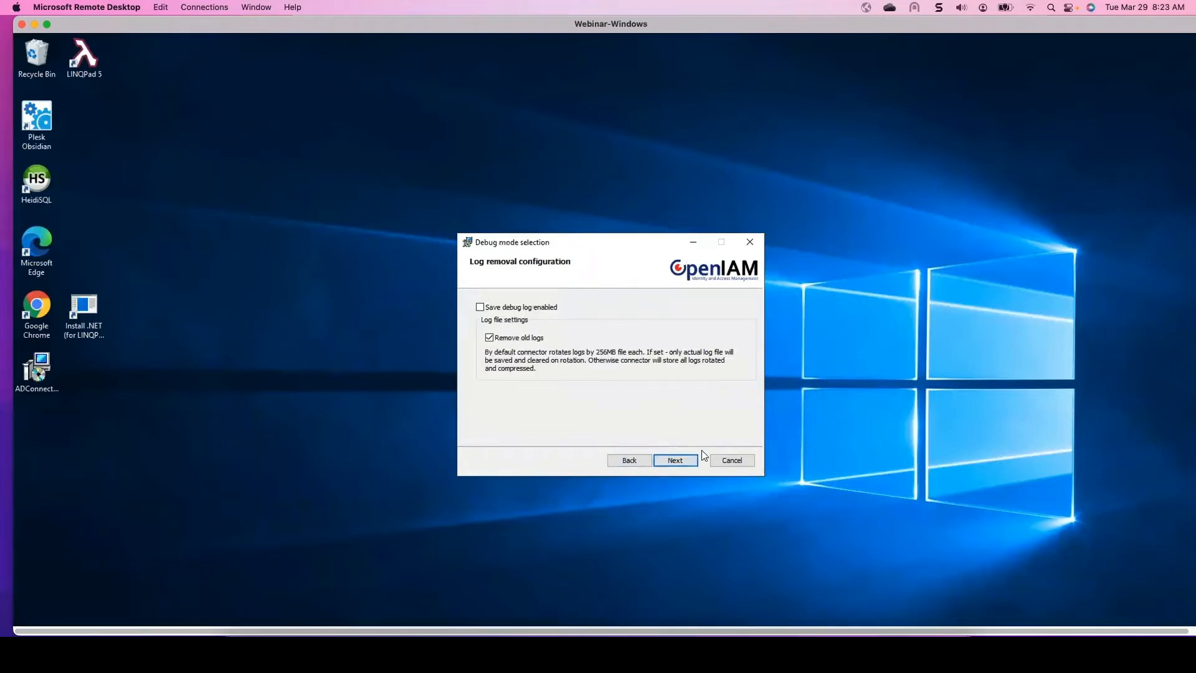
click(672, 461)
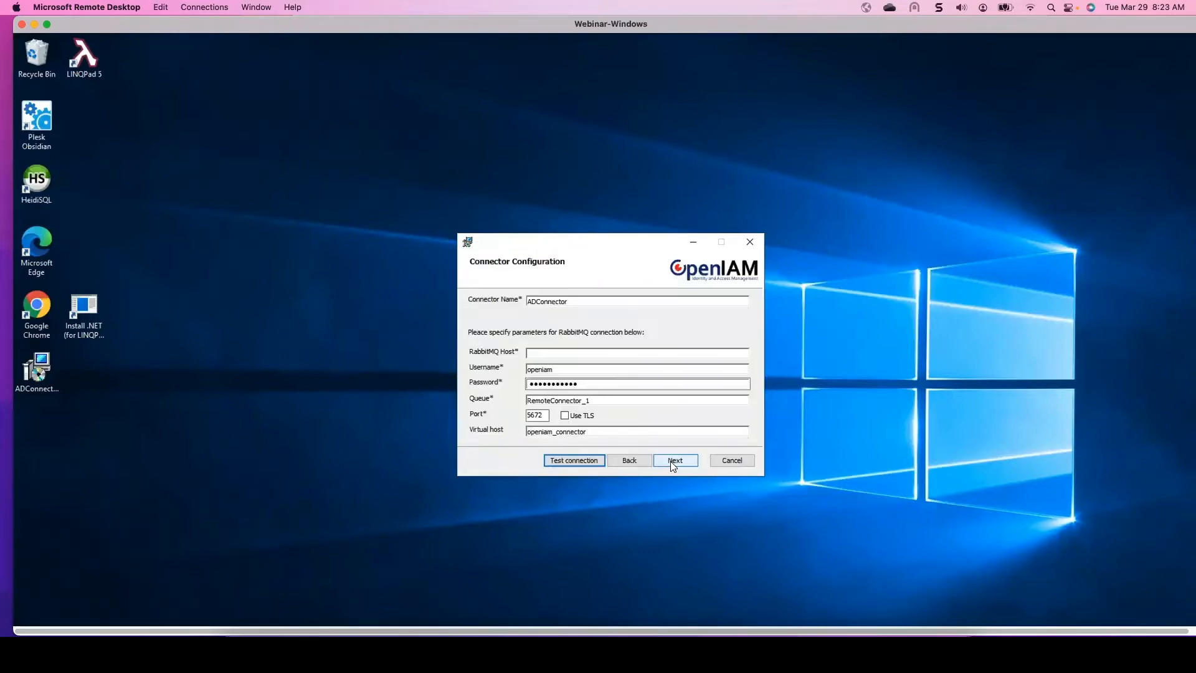
- Paste 67.227.250.3 as the RabbitMQ host and test the connection
click(581, 352)
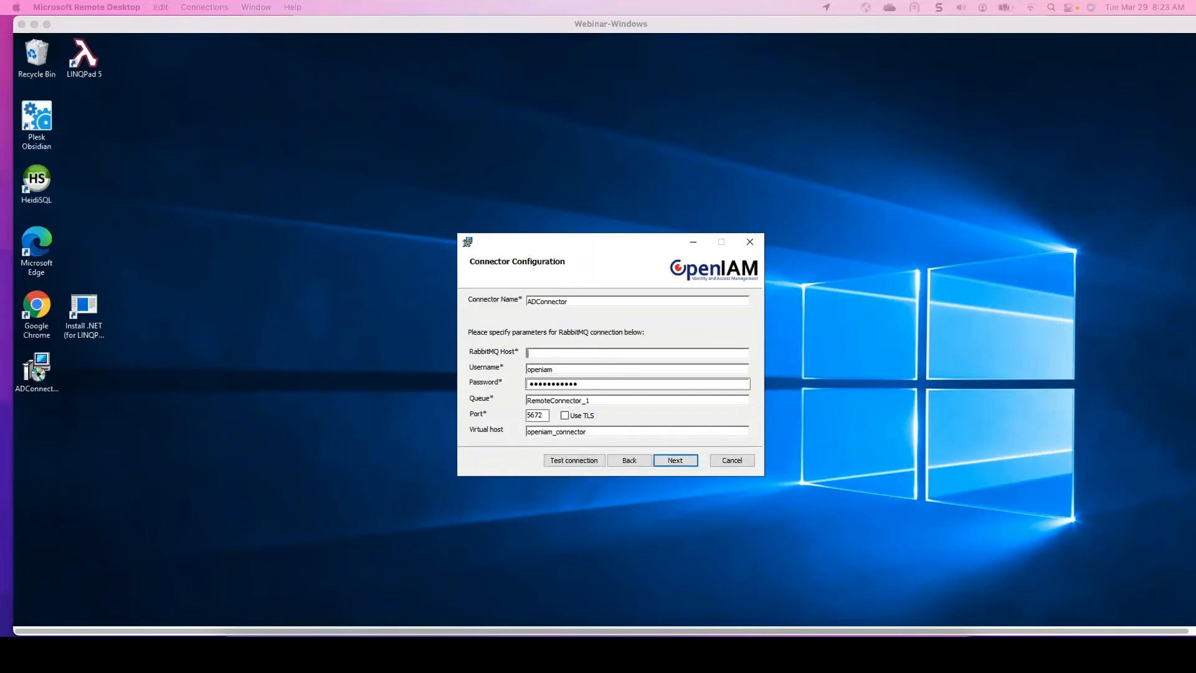
click(594, 355)
text(67.227.250.3)
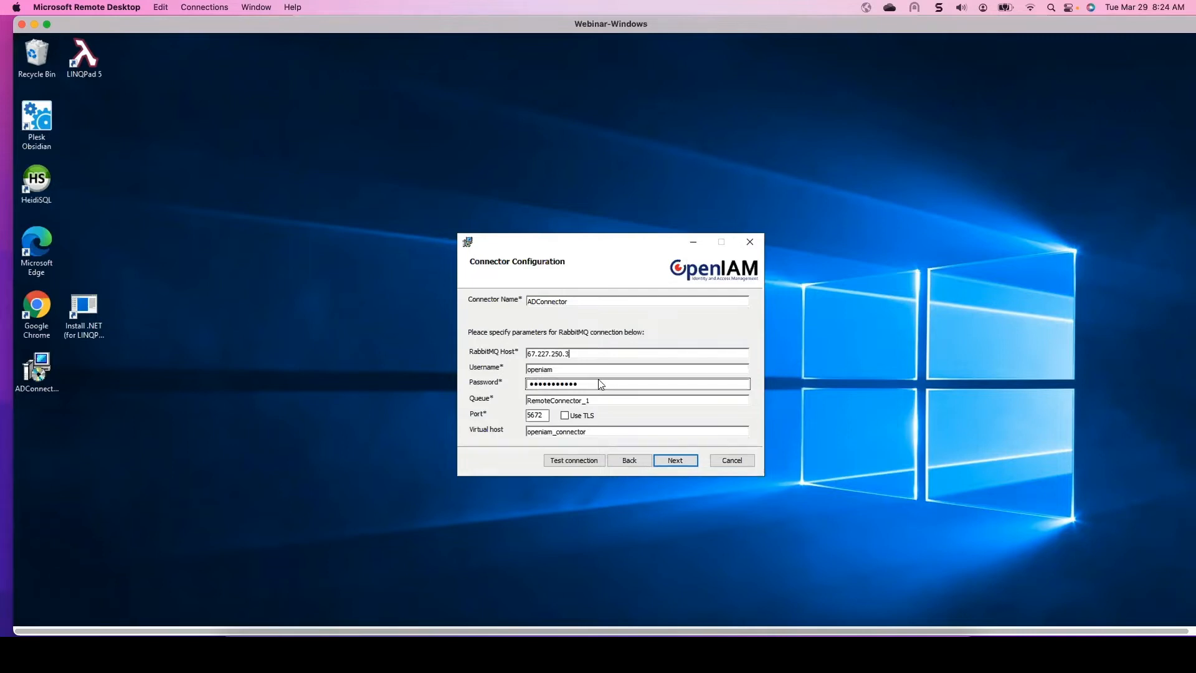
click(573, 462)
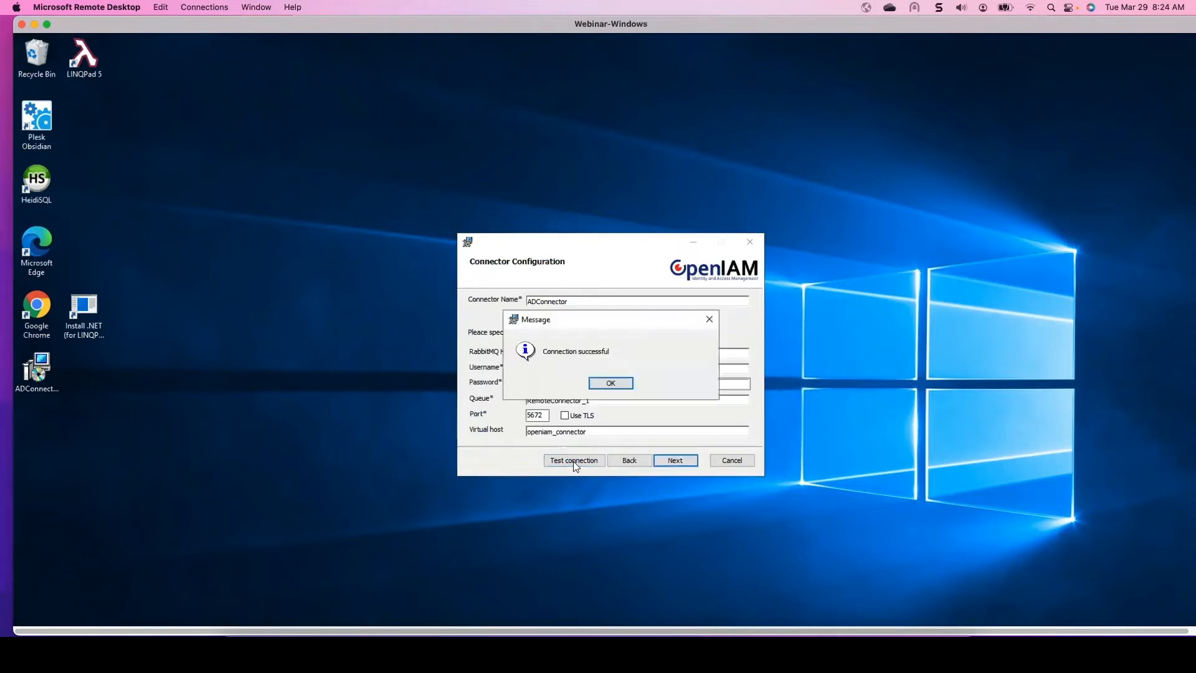
click(612, 383)
- Complete the setup wizard and close the AD Connector setup window
click(678, 461)
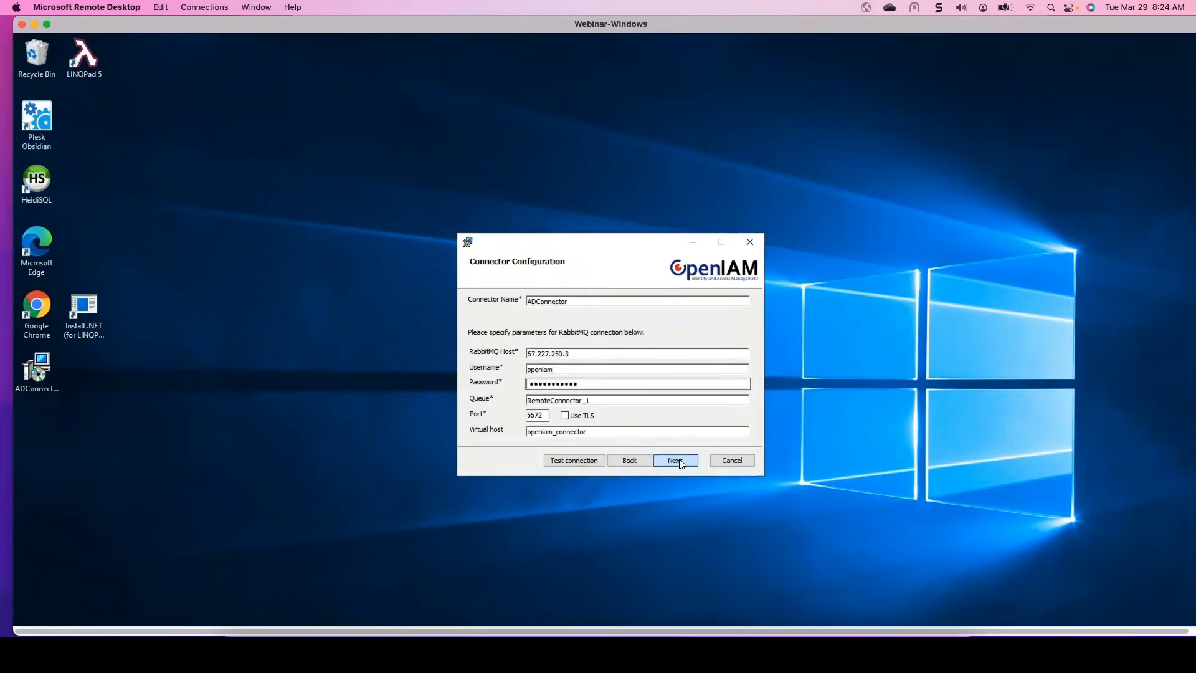
click(679, 460)
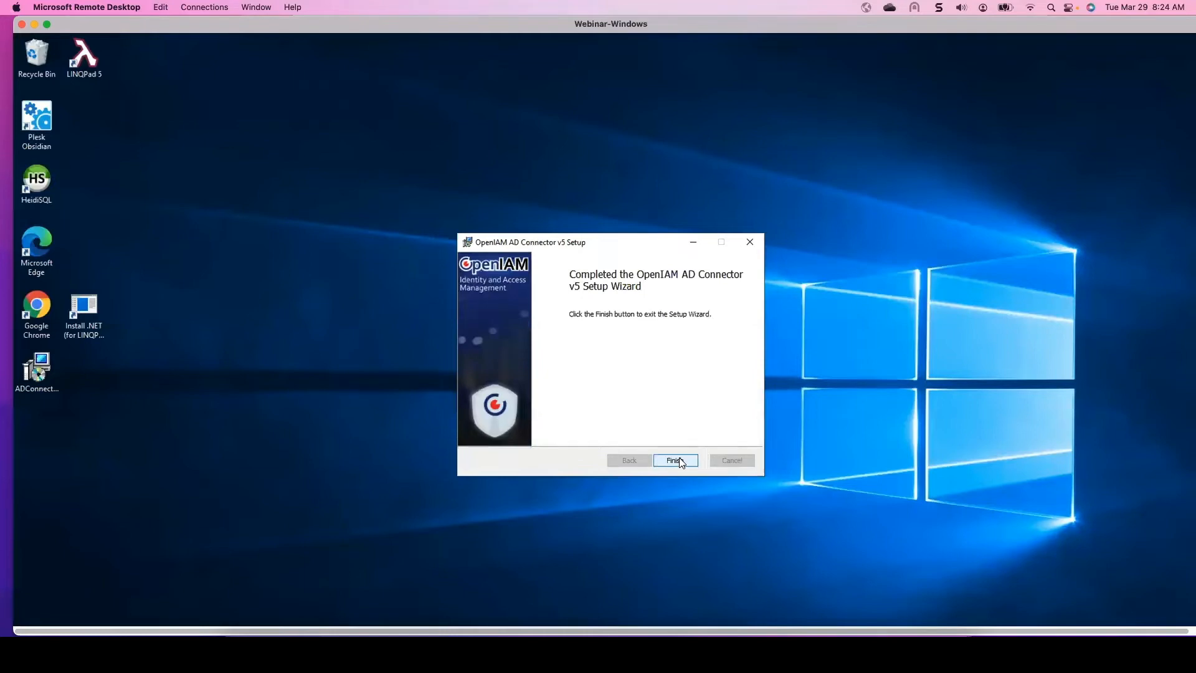
click(676, 460)
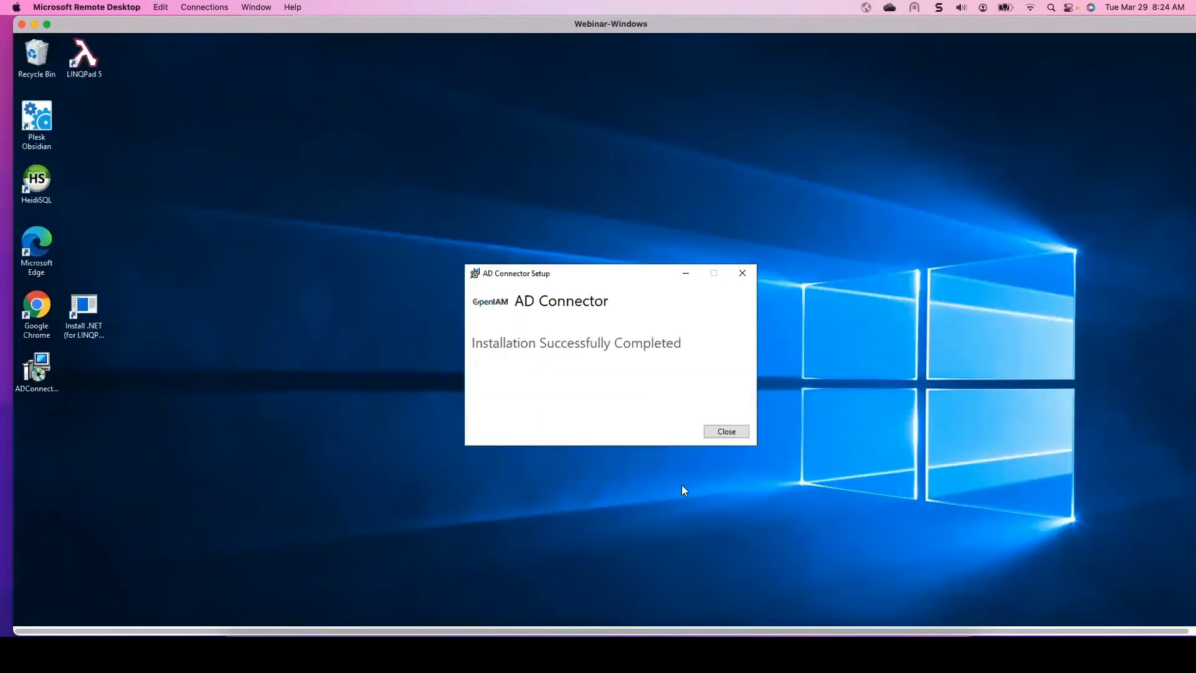
click(734, 432)
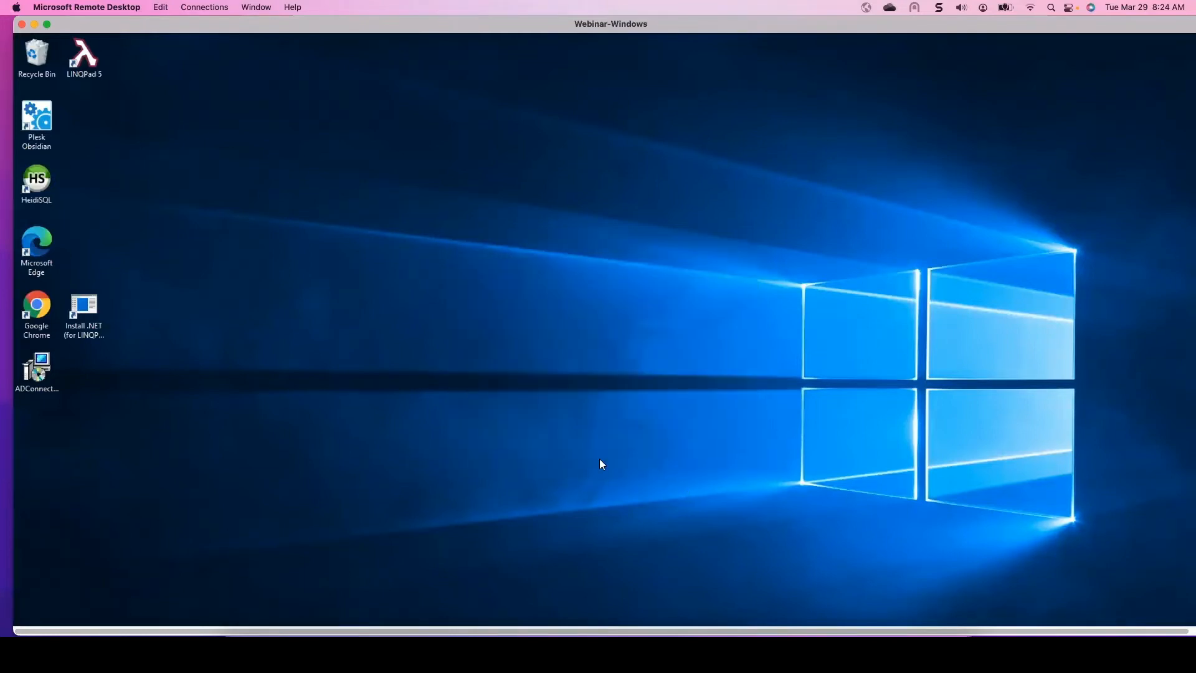
- Open the C:\Connectors\ADConnector folder in File Explorer
scroll(381, 446, down, 3)
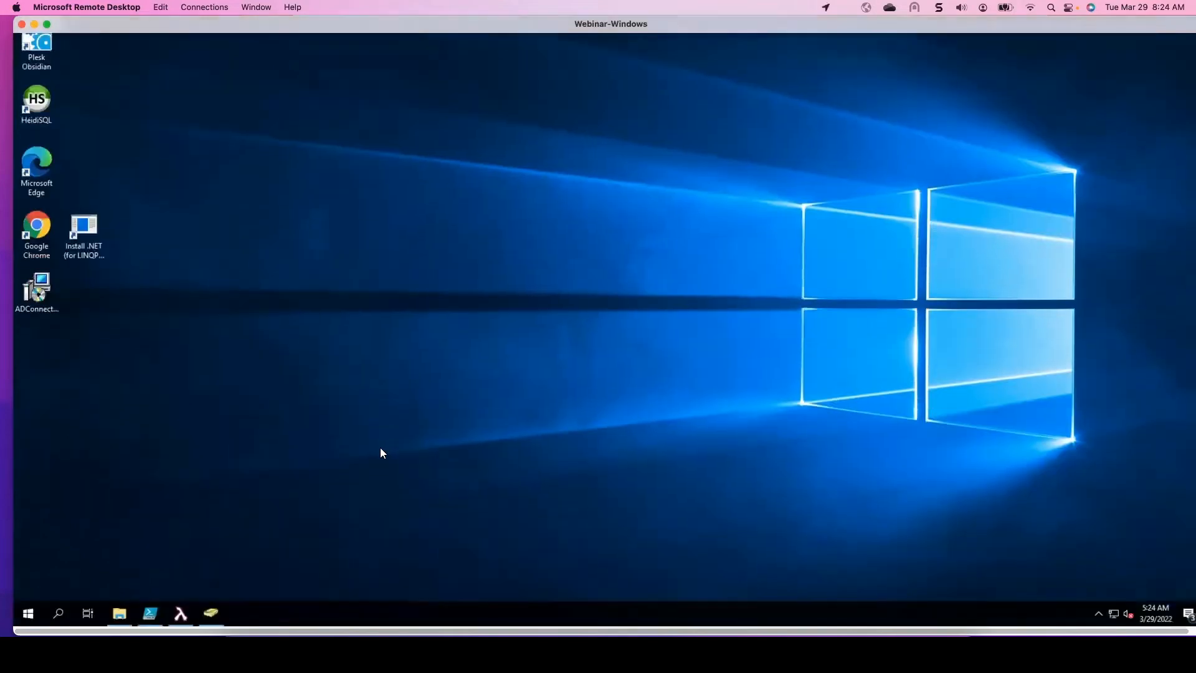
click(119, 614)
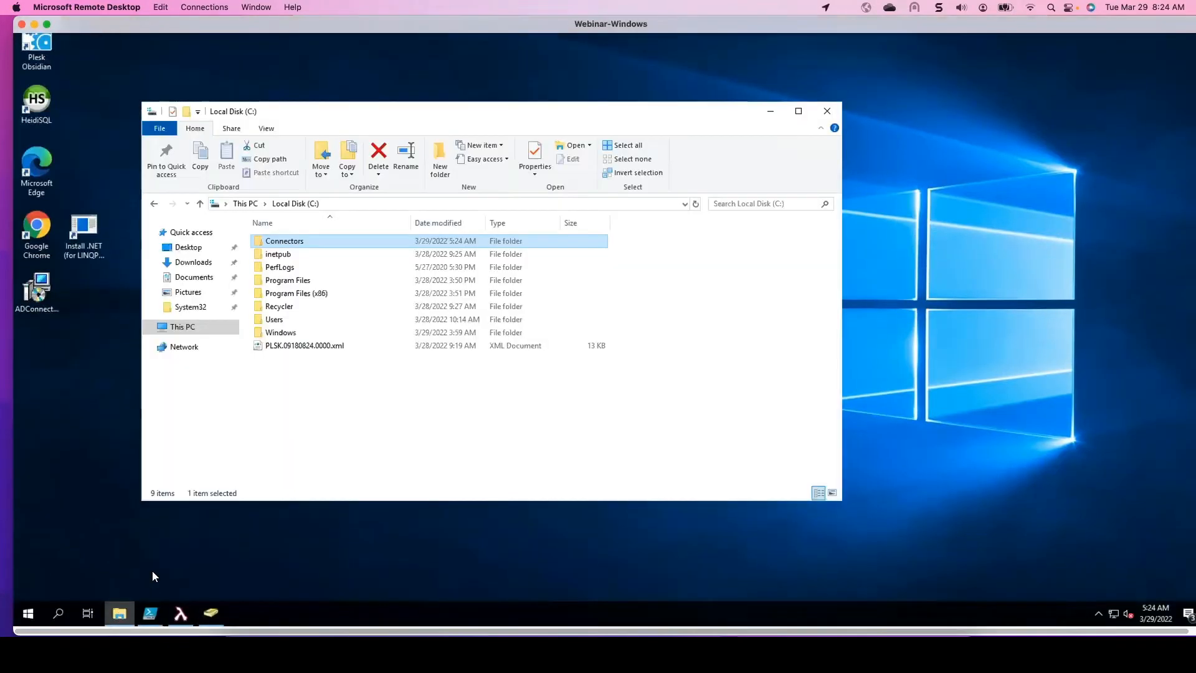
click(284, 242)
double_click(275, 243)
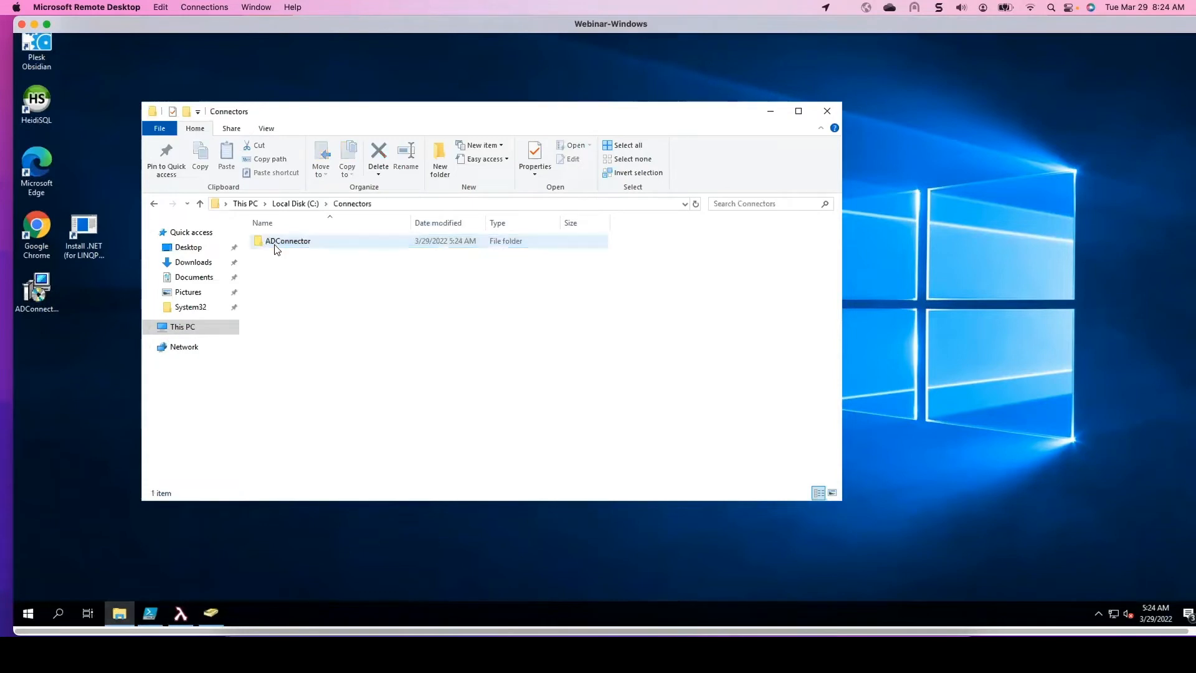
double_click(275, 248)
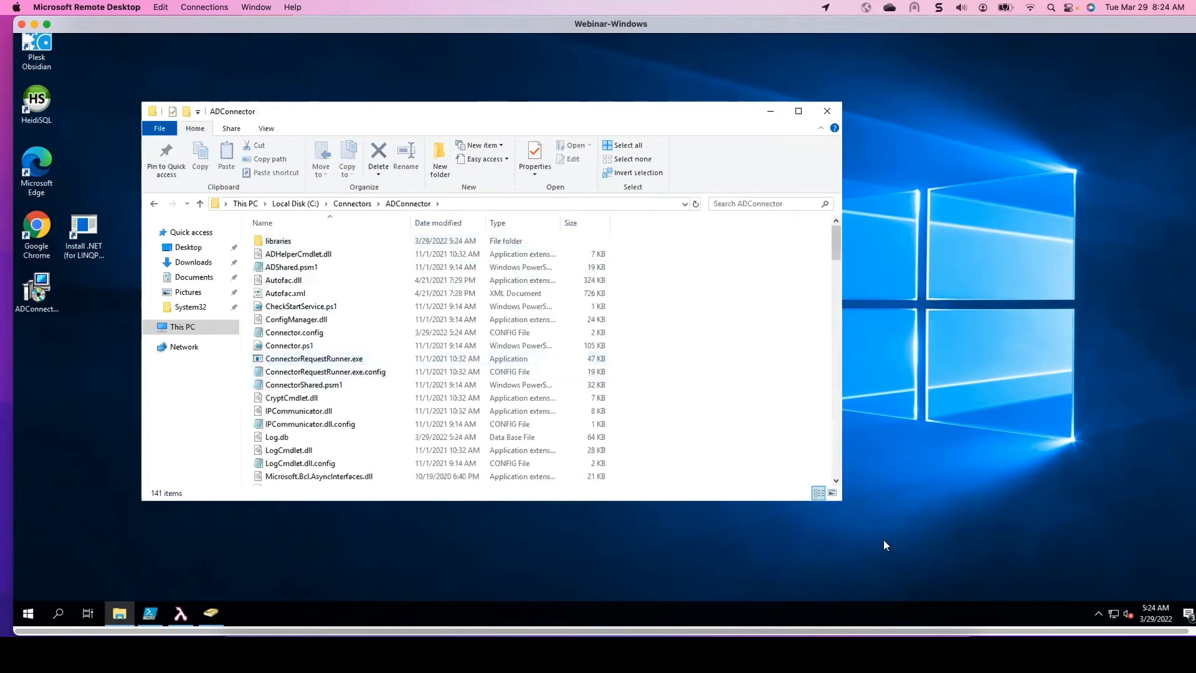
- Enlarge the Explorer window and open Connector.config in Notepad++
drag(850, 503, 974, 576)
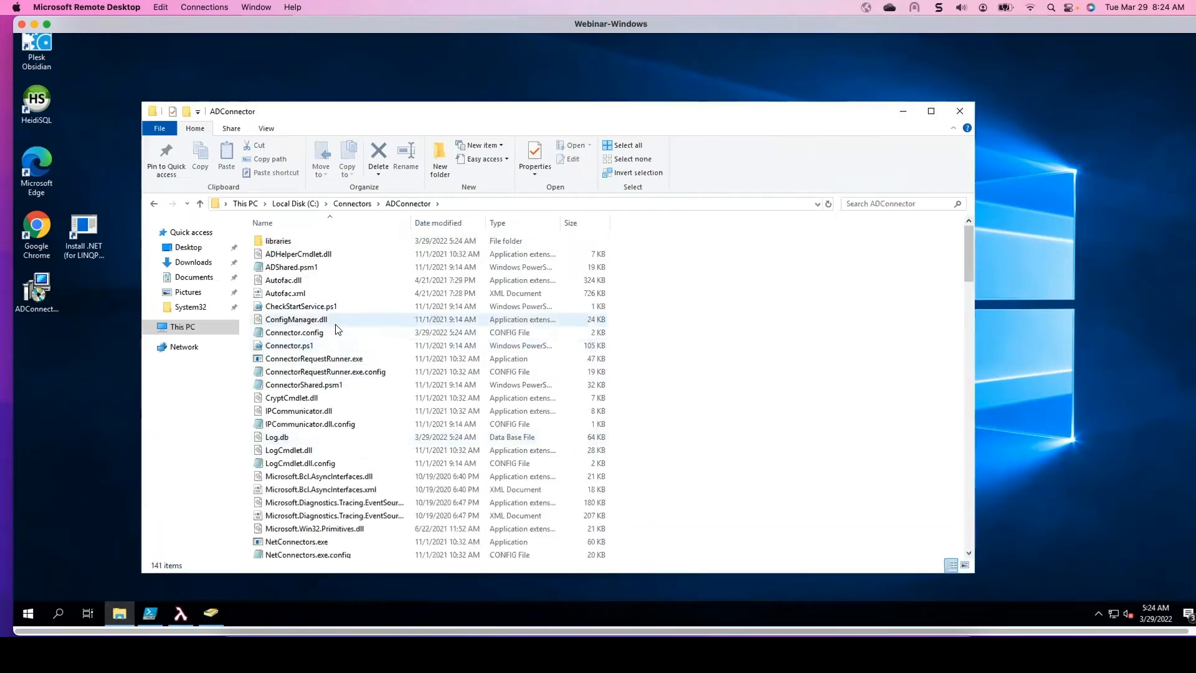
right_click(306, 335)
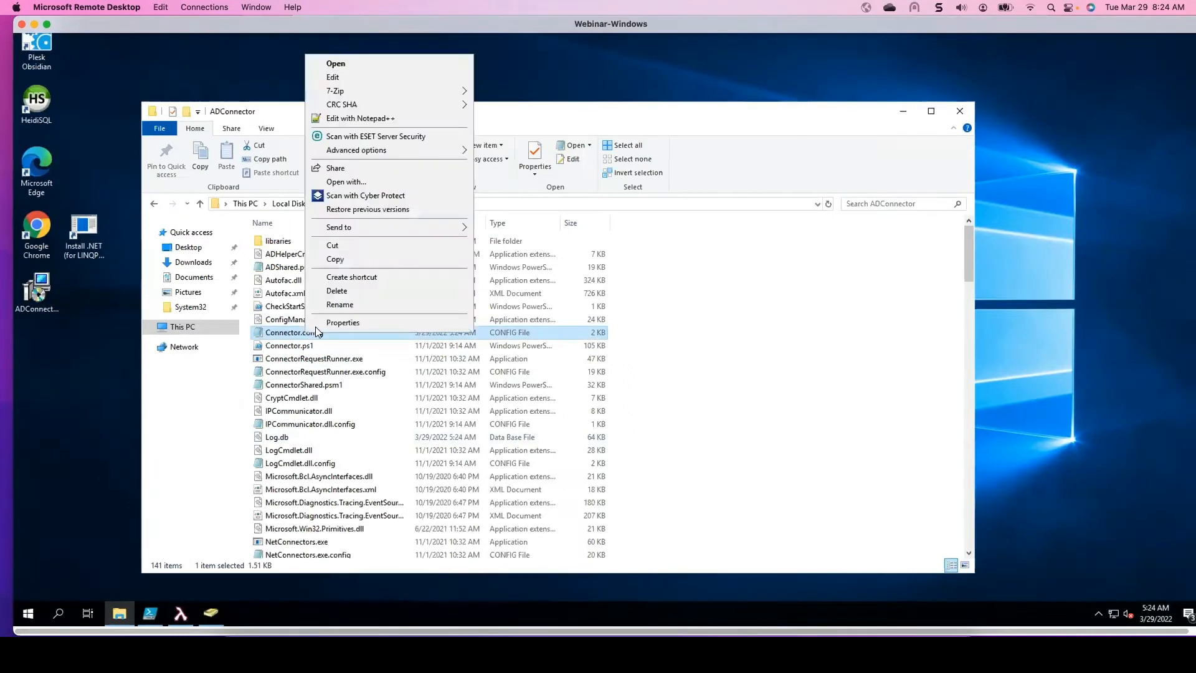
click(376, 118)
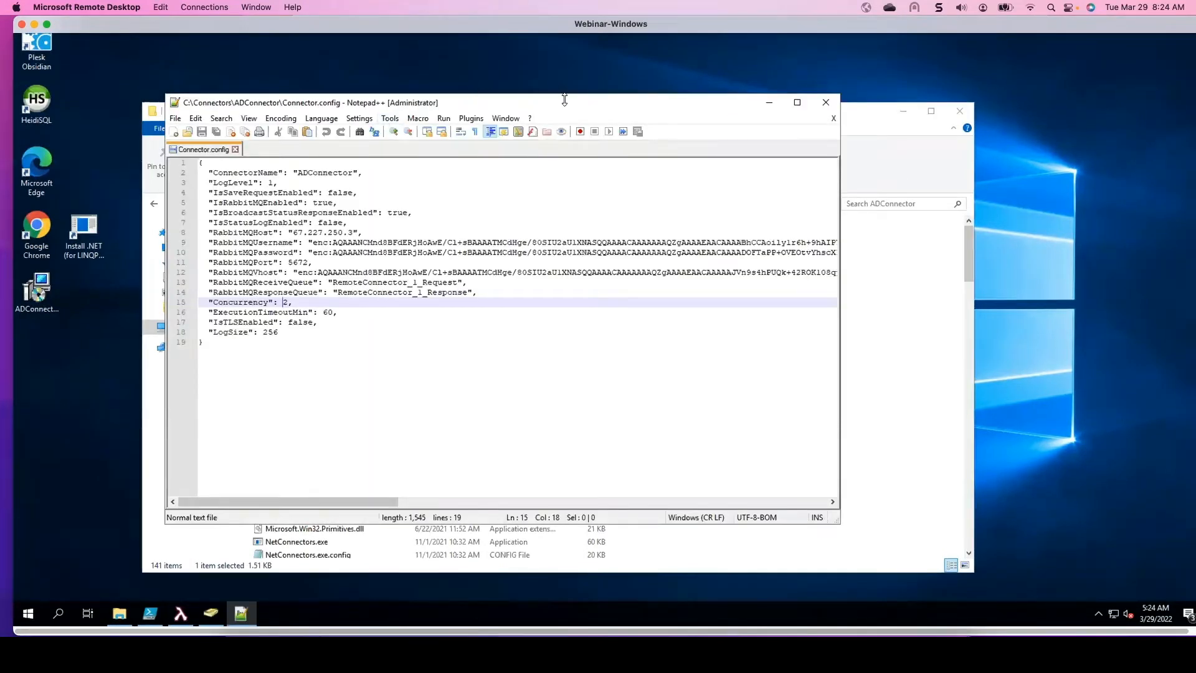
- Review the settings in Connector.config, including IsSaveRequestEnabled, then close the editor
drag(578, 112, 648, 109)
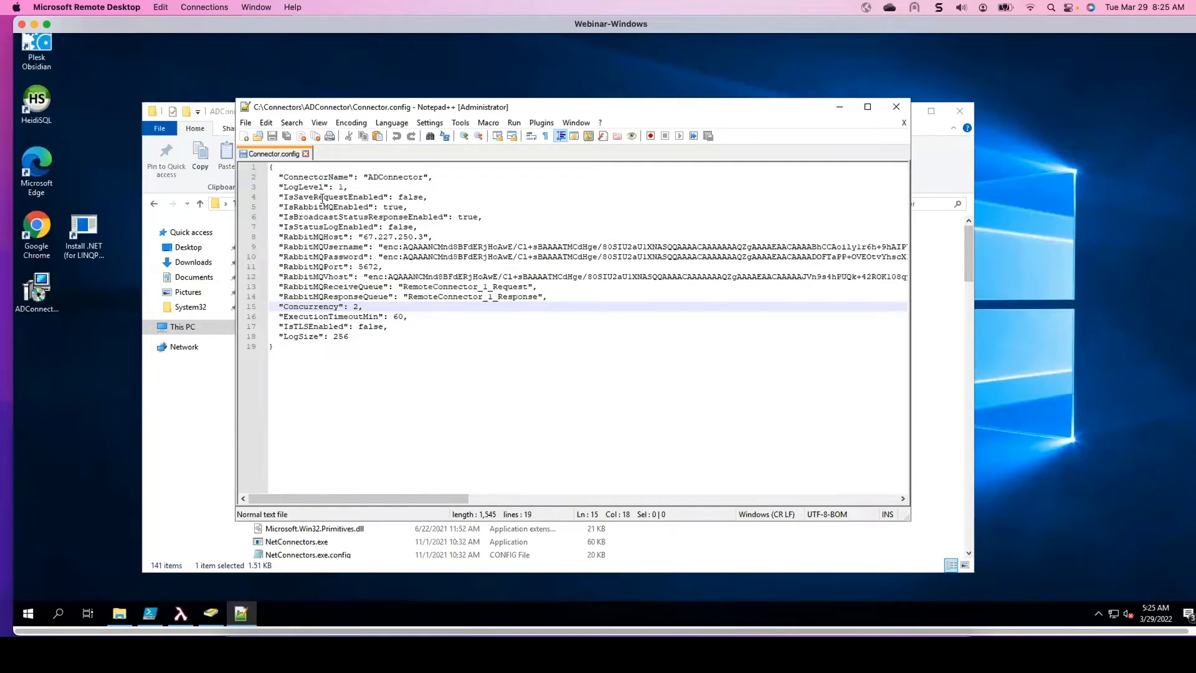
drag(428, 196, 277, 197)
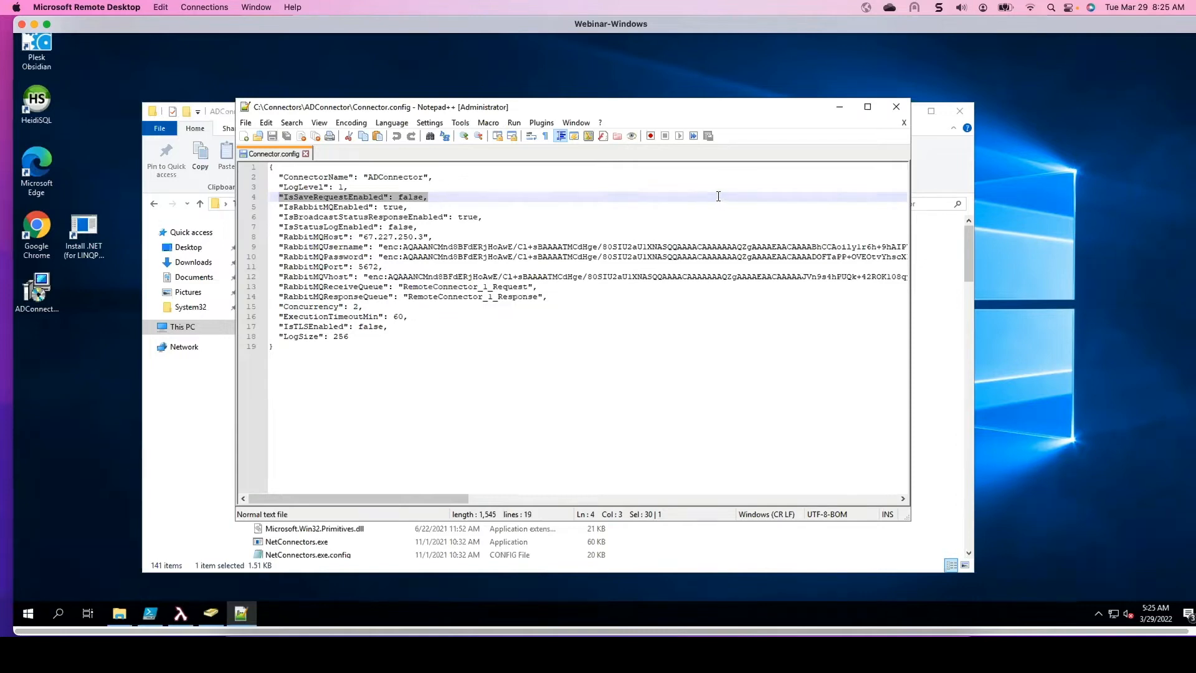
click(897, 112)
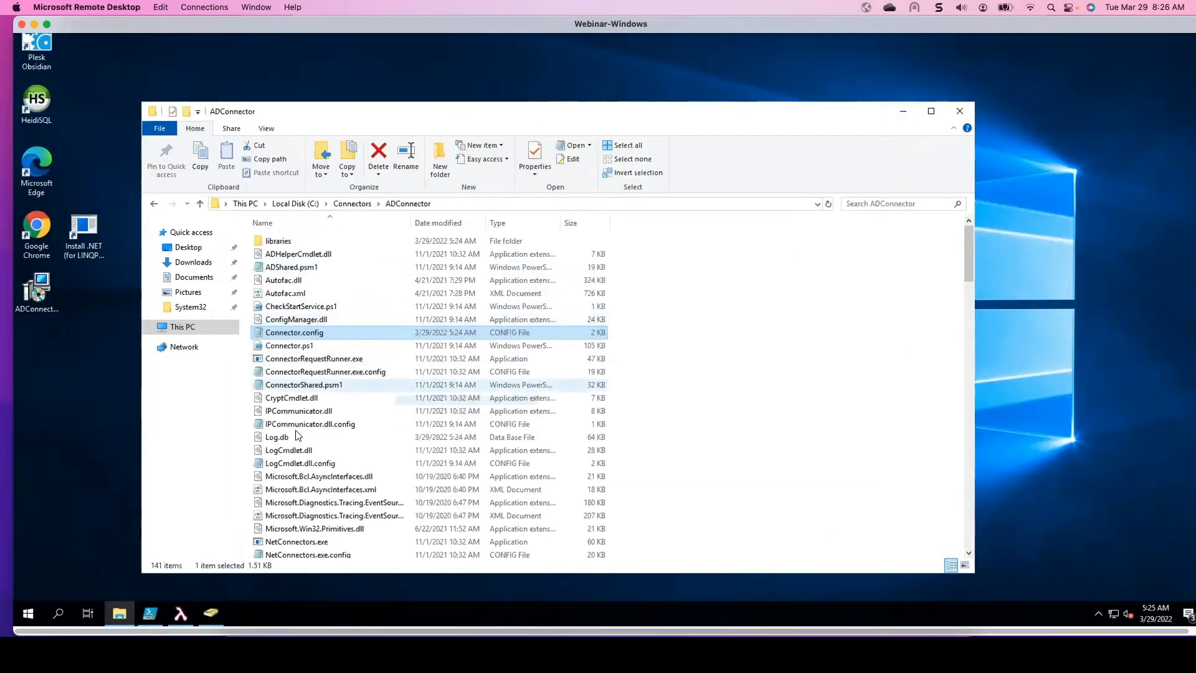
- Switch to the Chrome window showing the OpenIAM login page
click(281, 437)
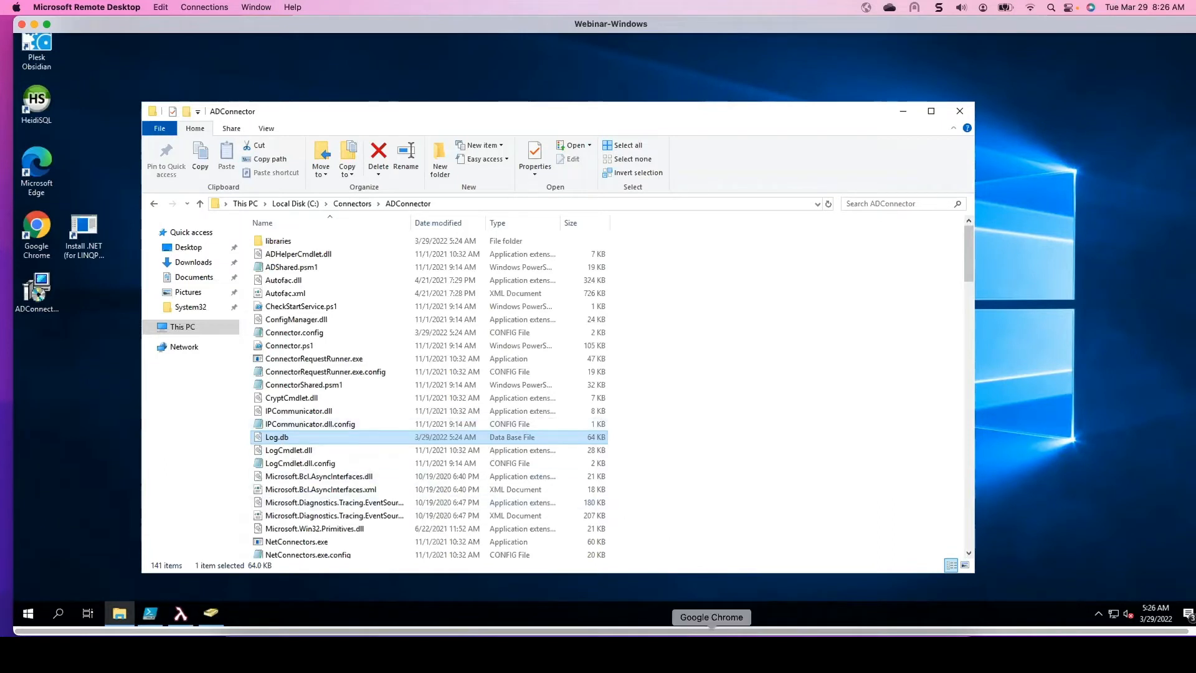
click(711, 648)
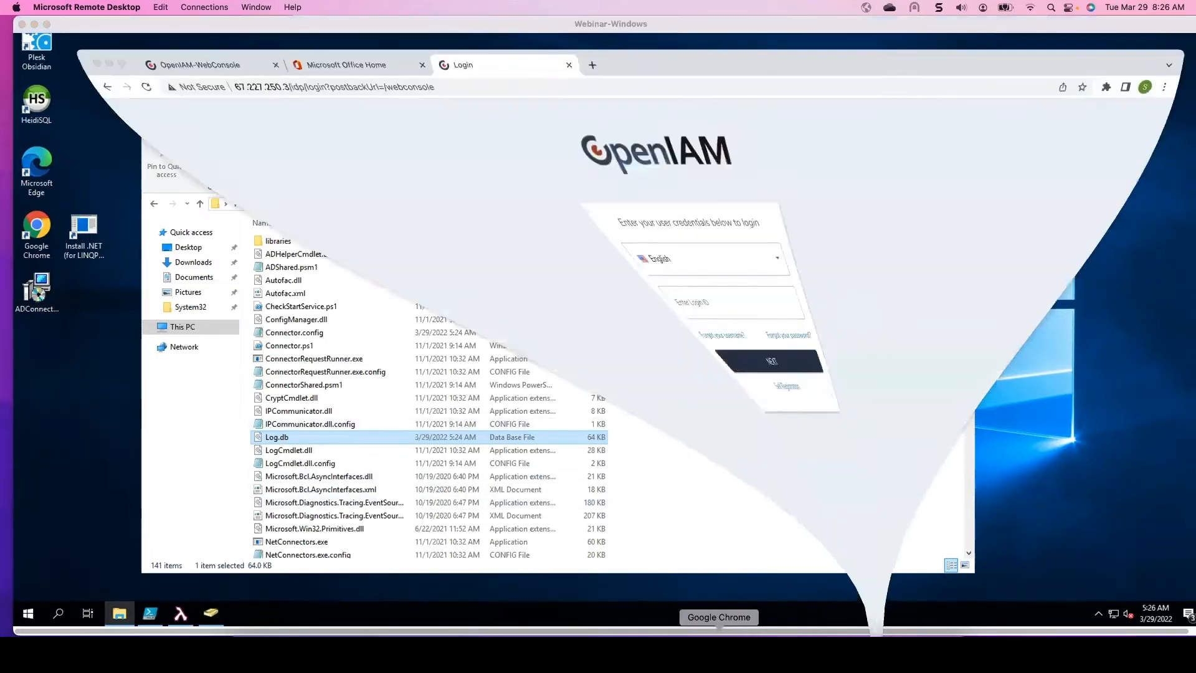
drag(928, 33, 882, 27)
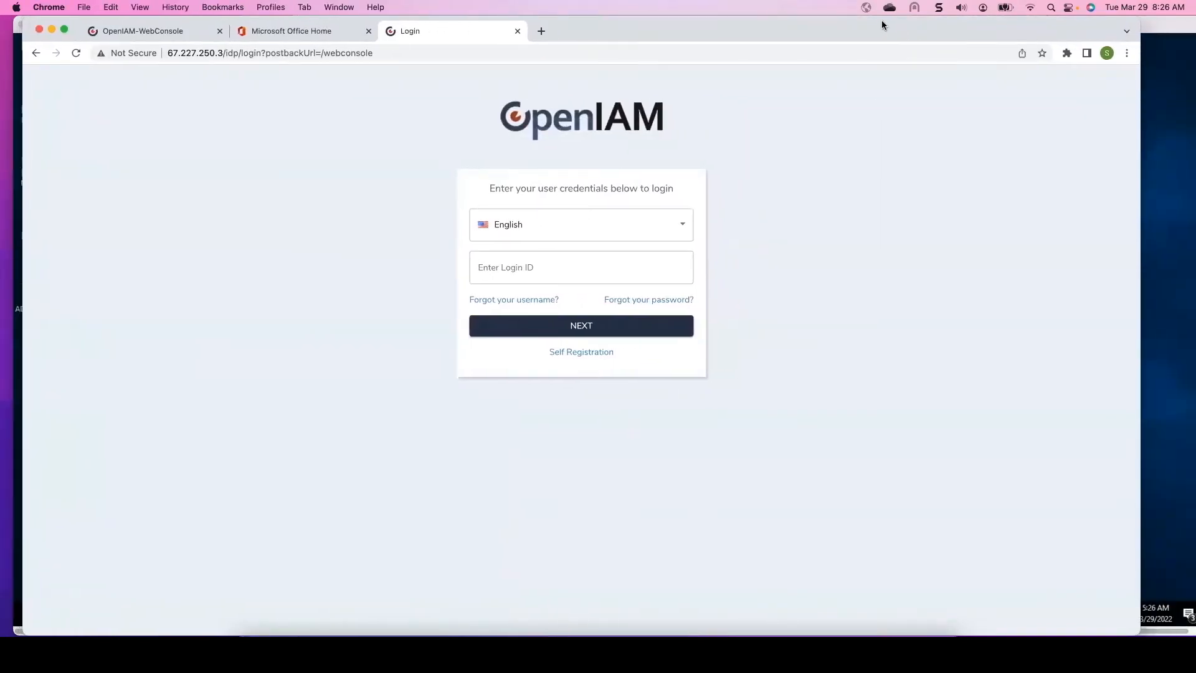
- Log in to the OpenIAM web console as sysadmin with the account password, declining to save the password
click(526, 272)
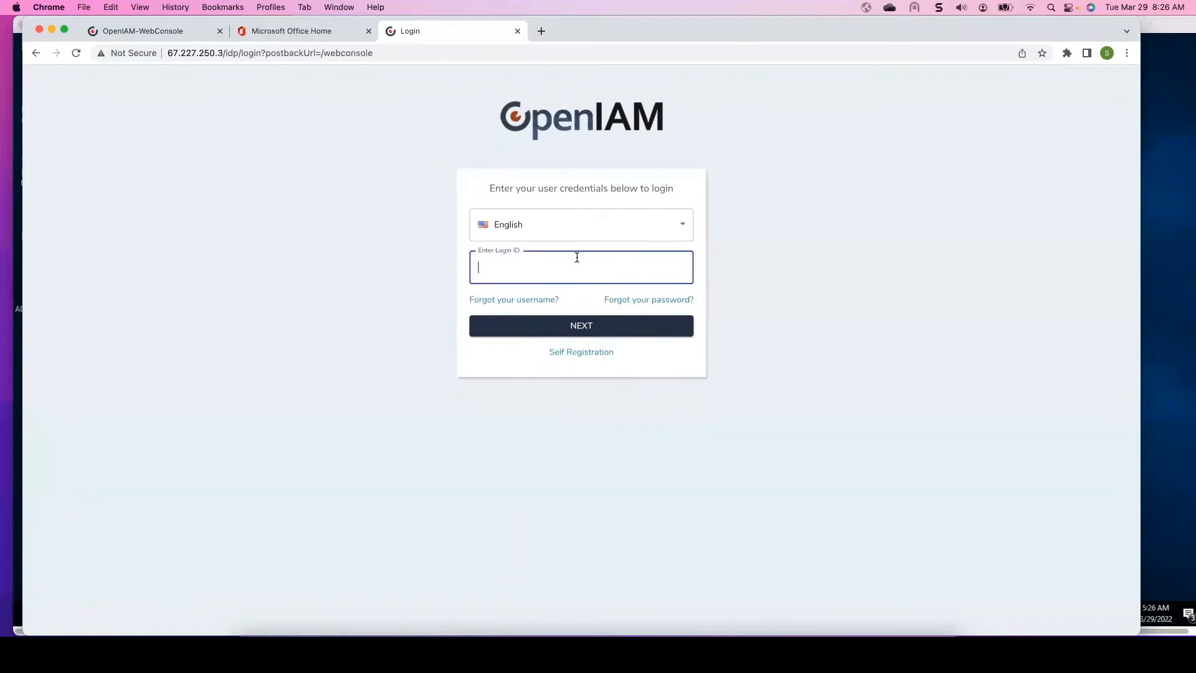
text(sysadmin)
key(Return)
text(••••••)
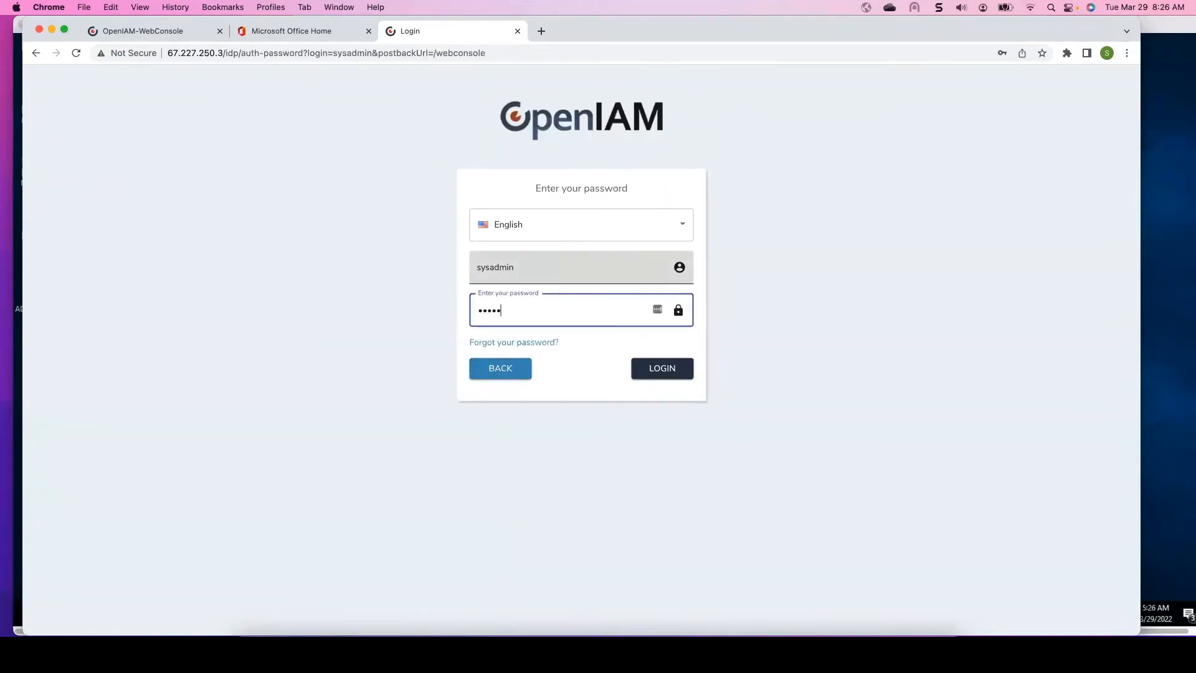
text(••)
key(Return)
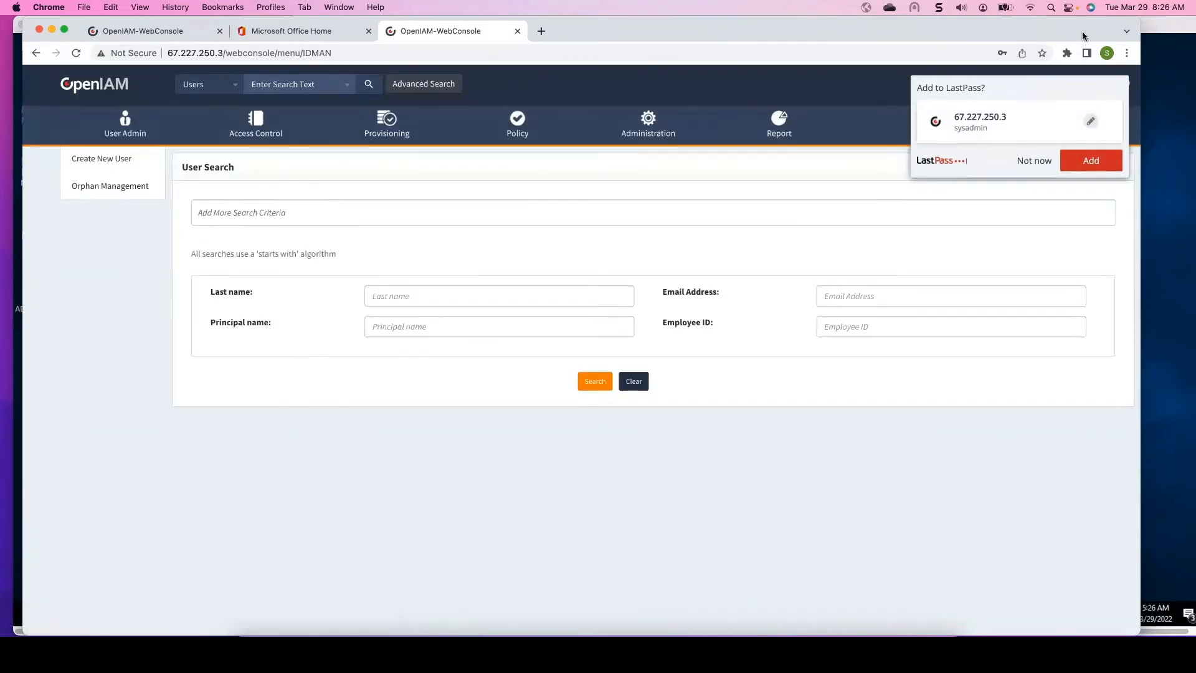
click(1033, 160)
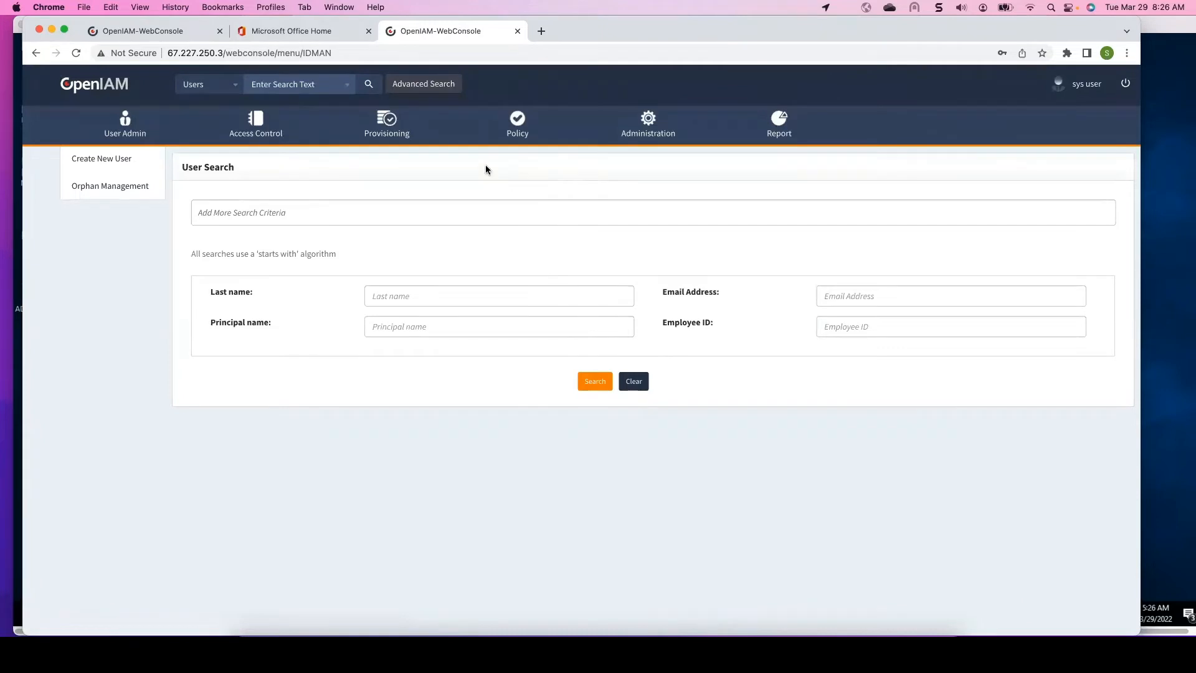
- Open the provisioning connectors list and edit the AD Powershell CONNECTOR
mouse_move(389, 122)
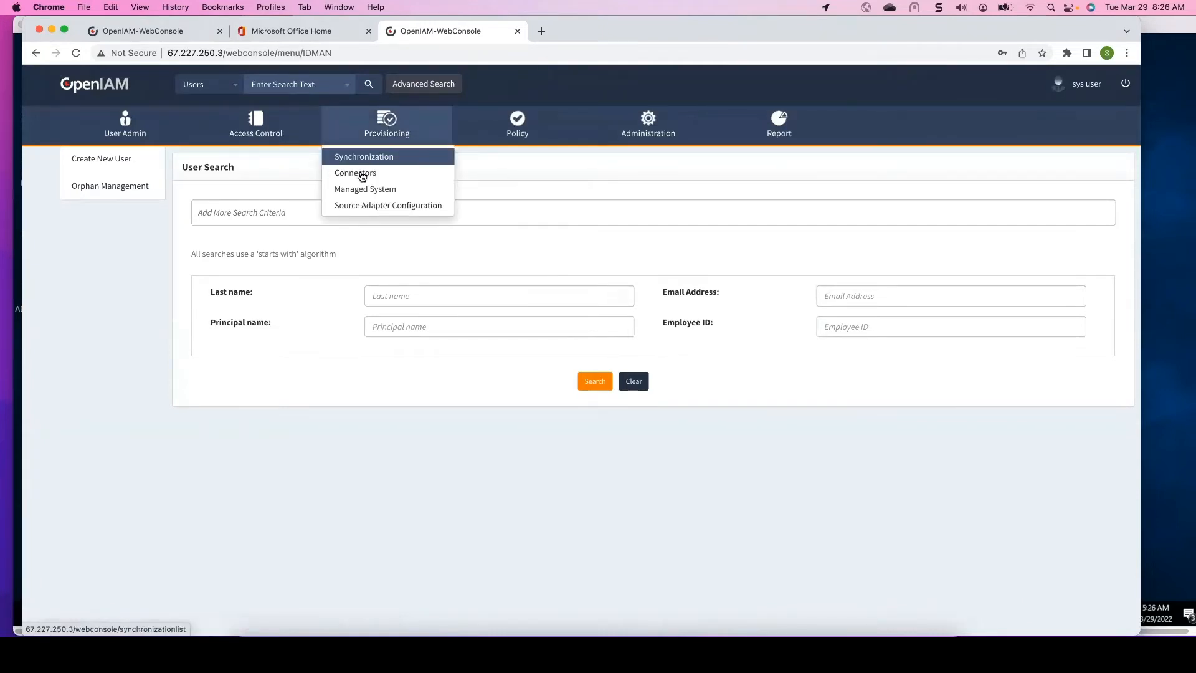
click(361, 174)
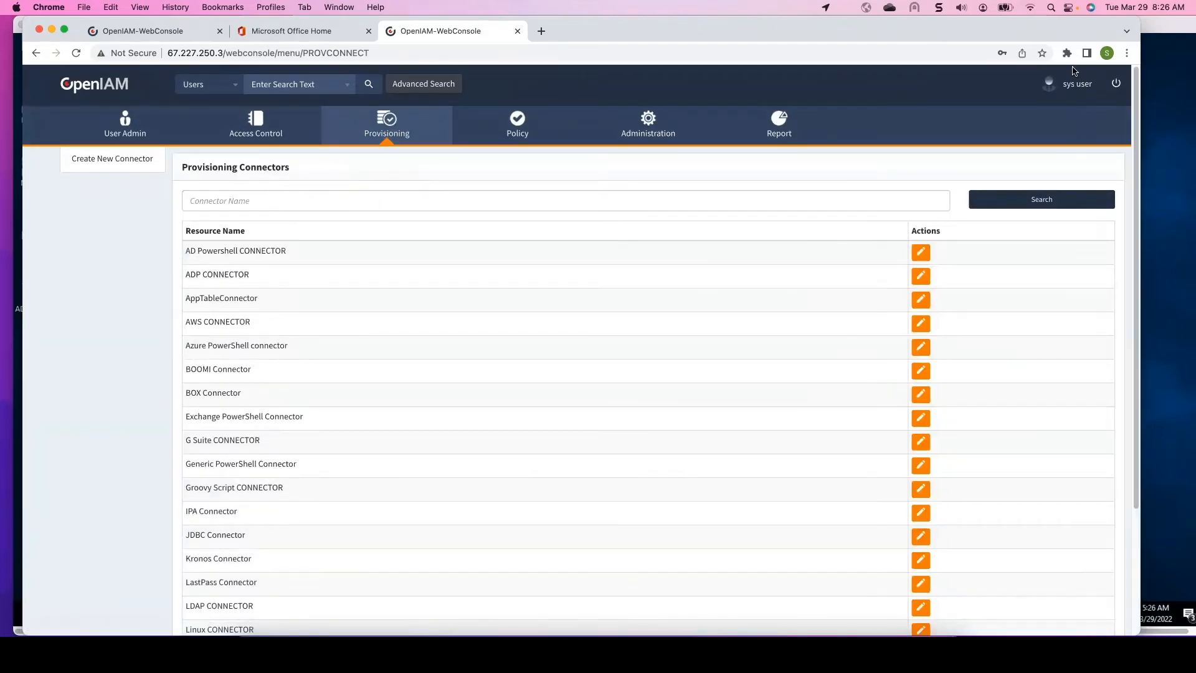
click(919, 254)
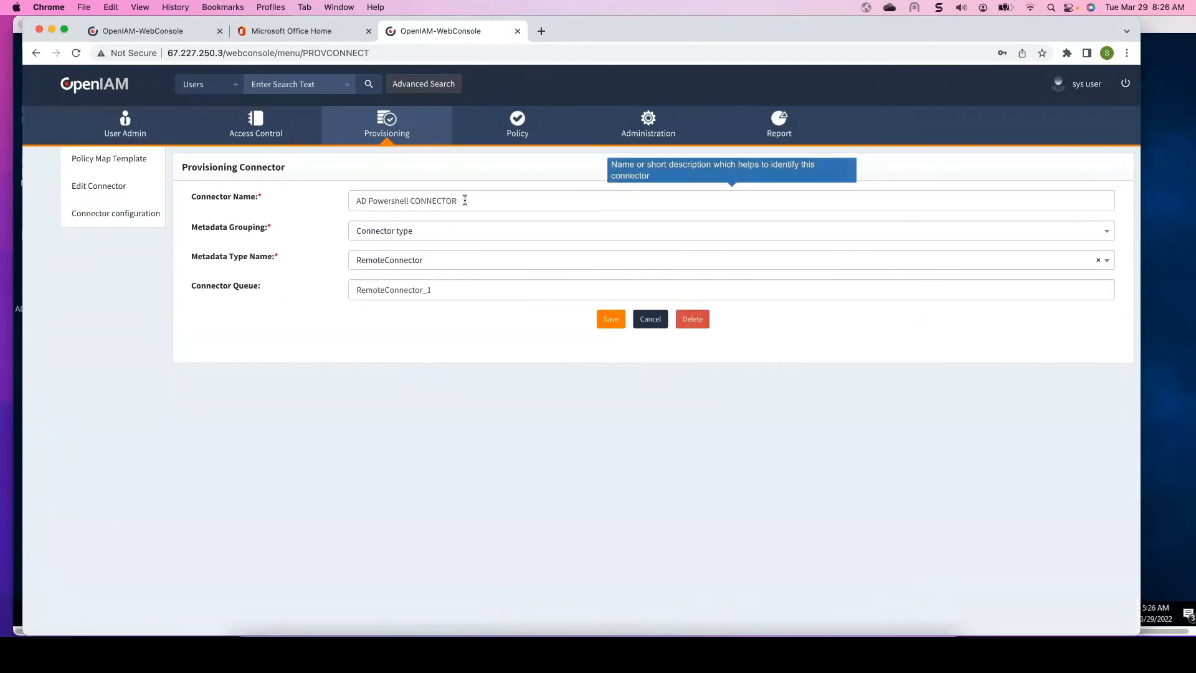
- Save the AD Powershell CONNECTOR with connector queue RemoteConnector_1
drag(422, 290, 344, 287)
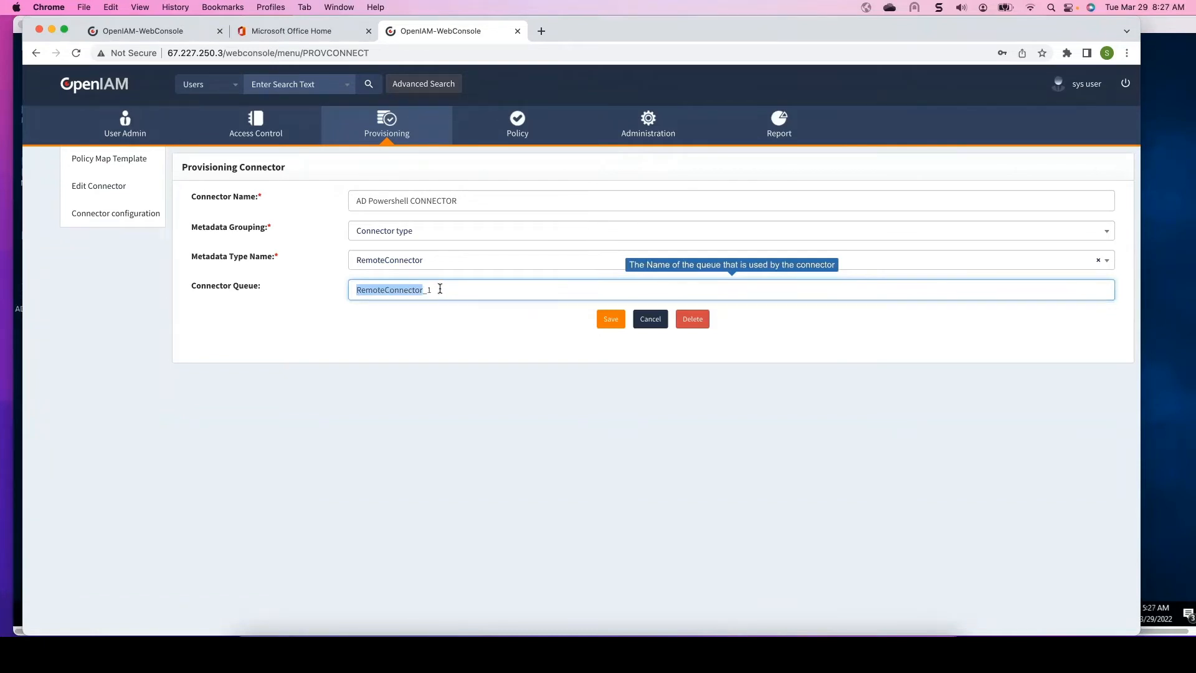
click(439, 290)
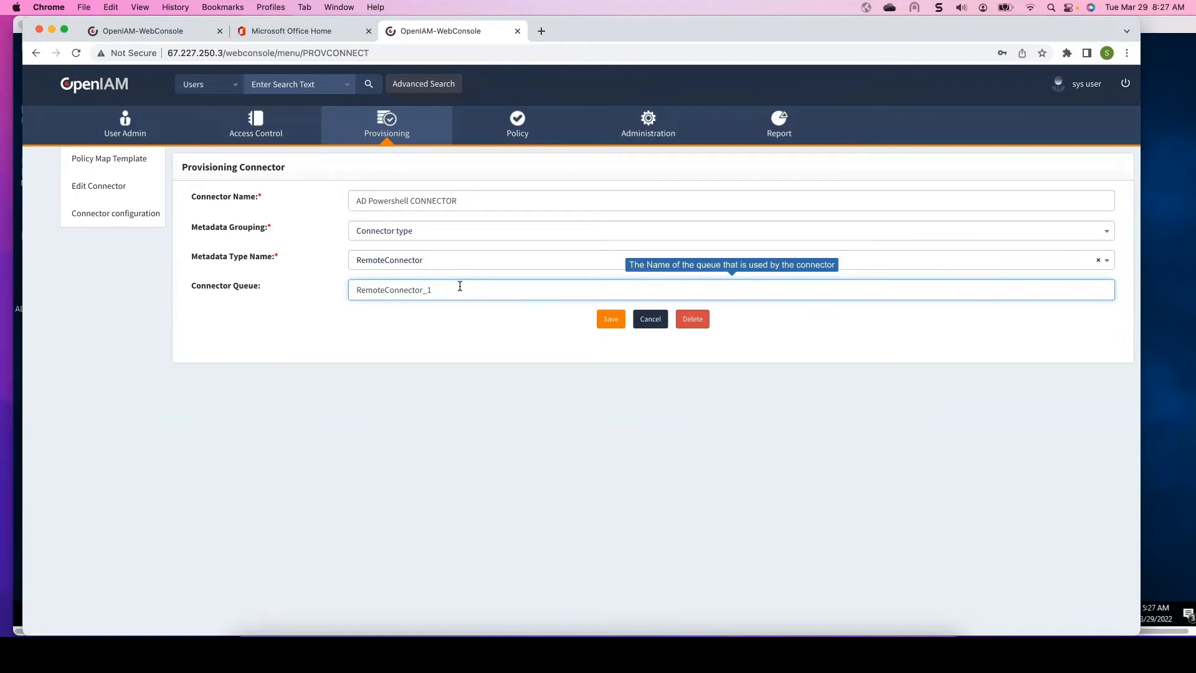
click(611, 319)
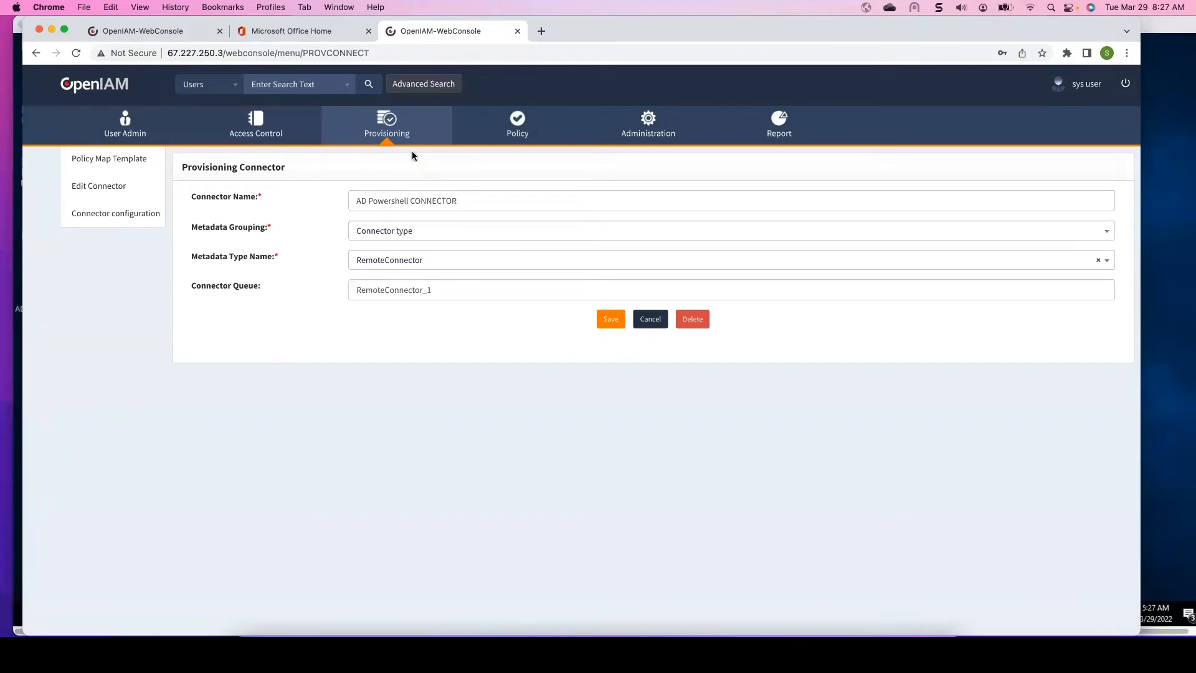
- Open the managed systems dashboard and edit the AD Powershell Managed System
mouse_move(389, 123)
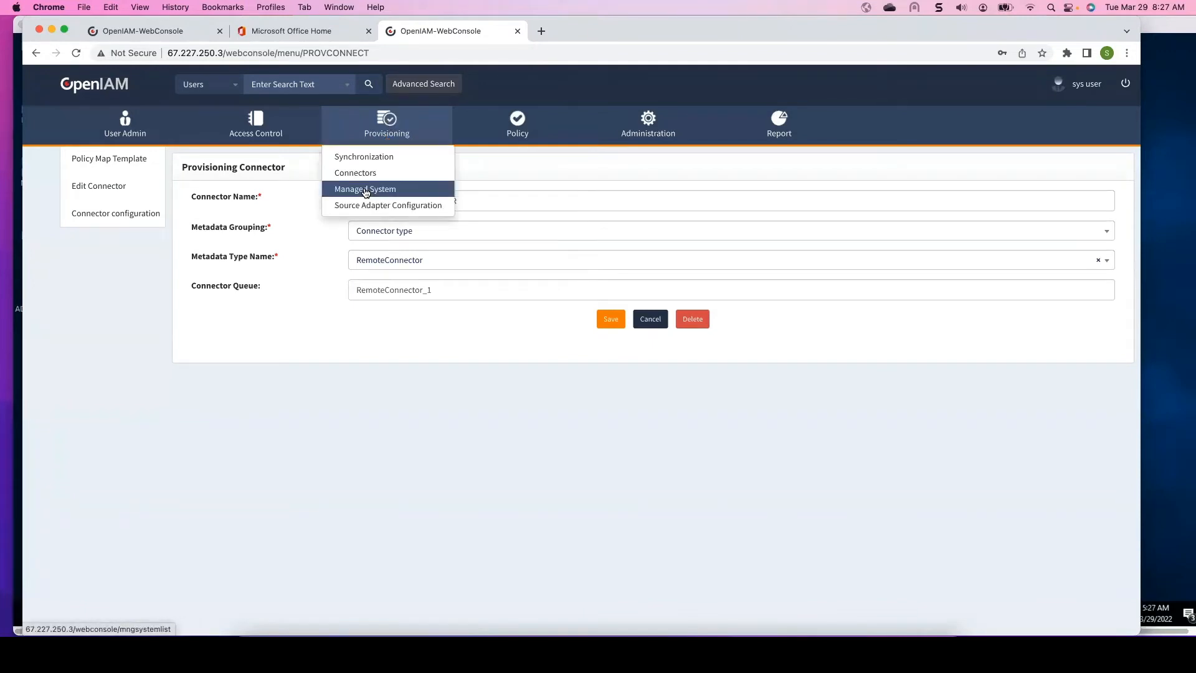
click(365, 191)
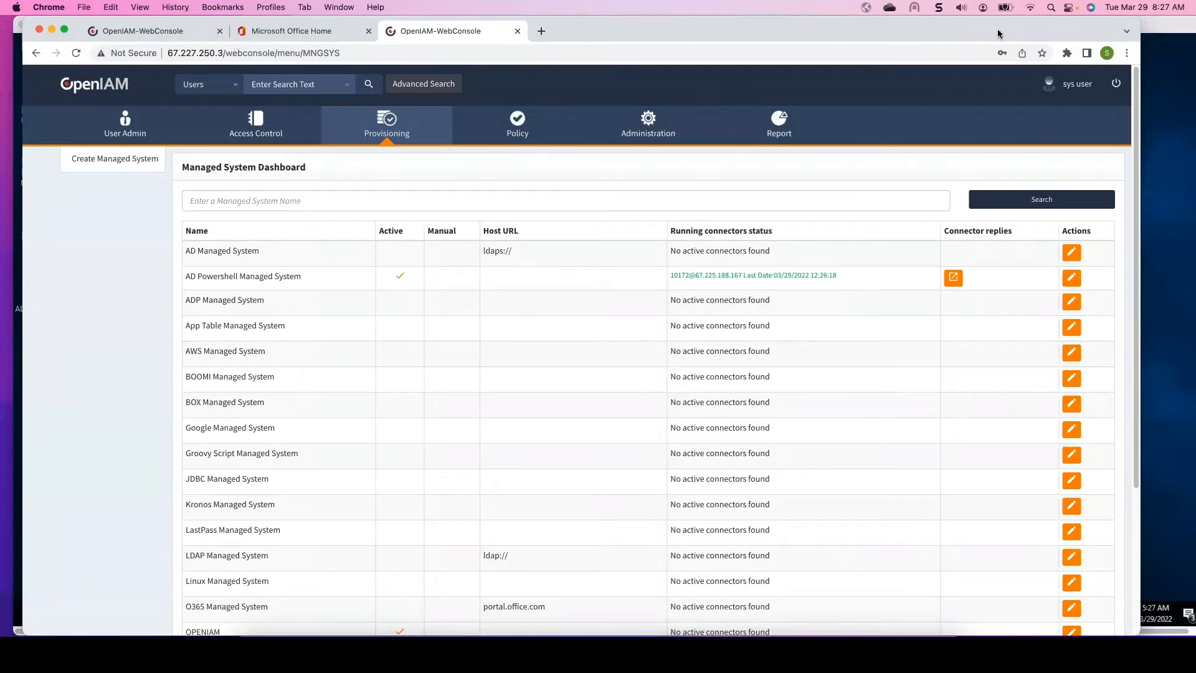
drag(998, 33, 926, 33)
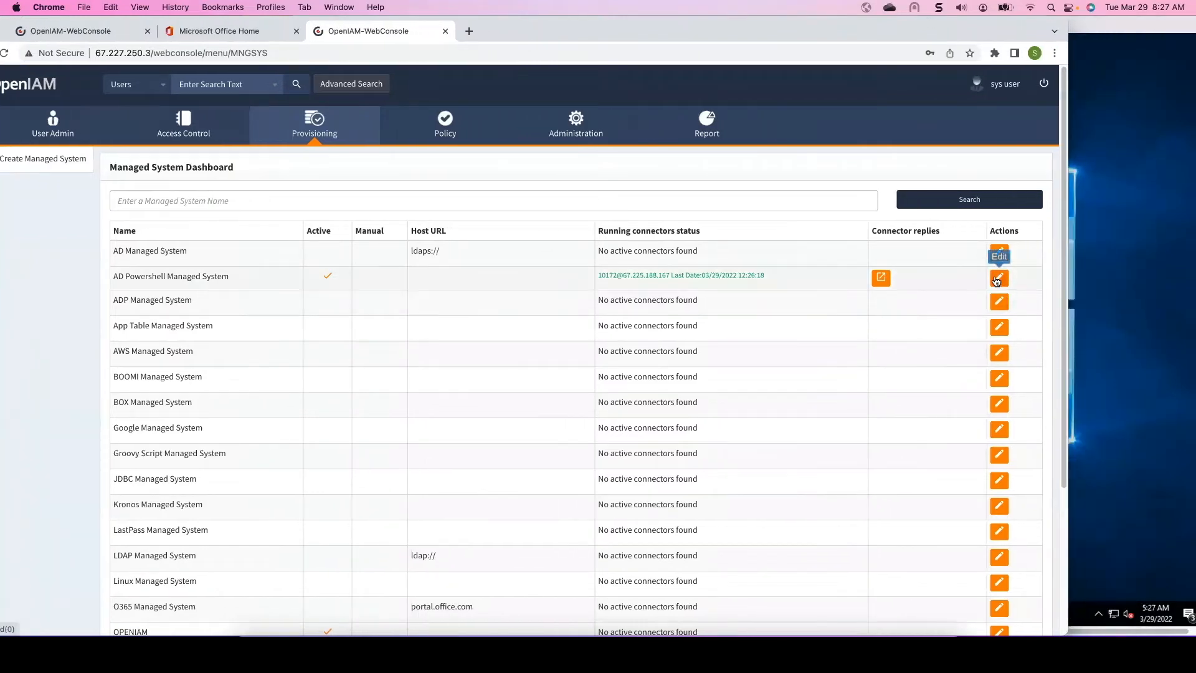
click(998, 278)
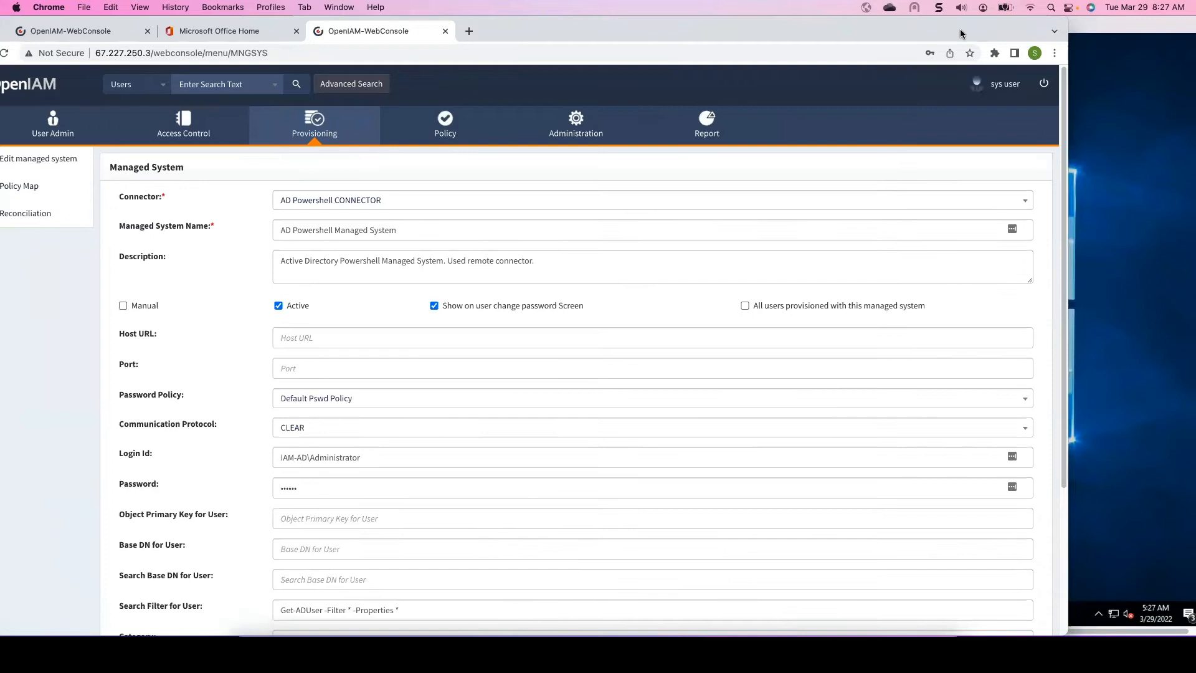
drag(956, 31, 1036, 5)
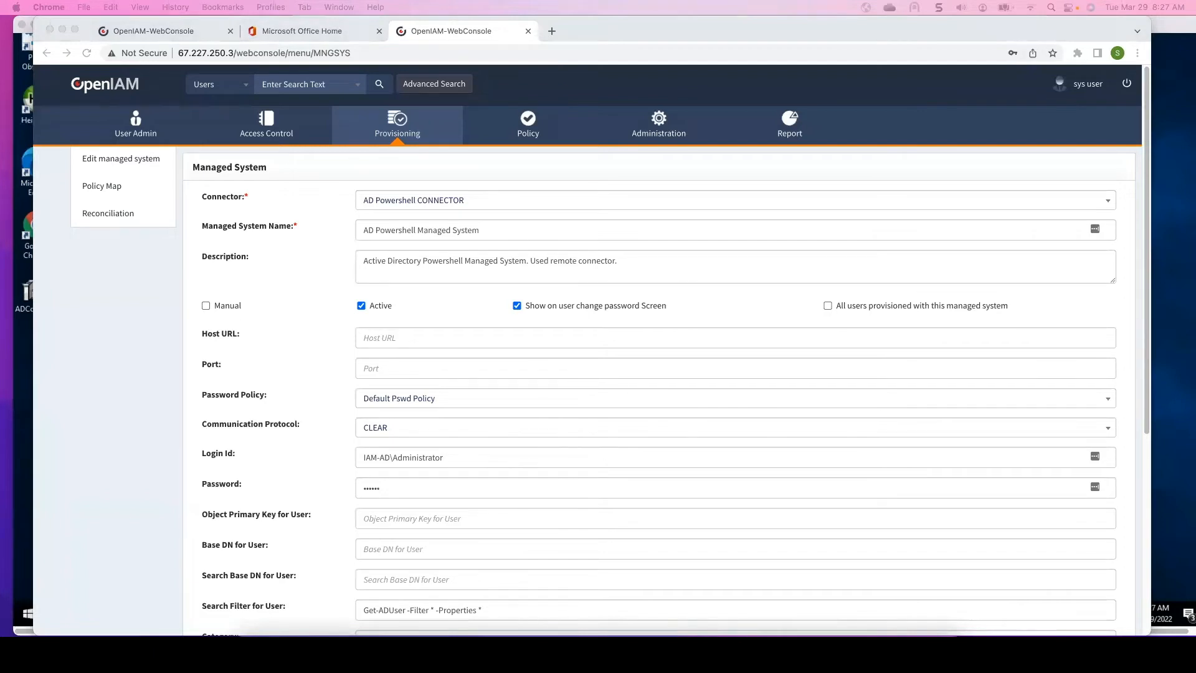
- Set the managed system's Host URL to 67.225.188.167 and check the Login Id
click(429, 337)
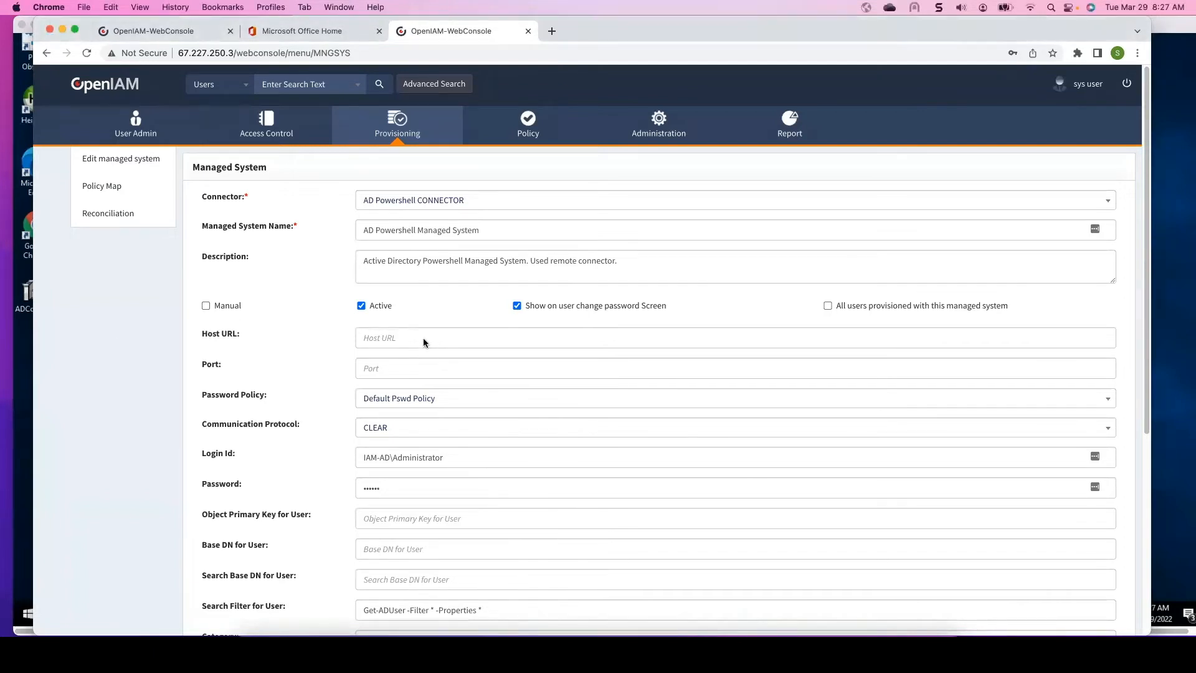
text(67.225.188.167)
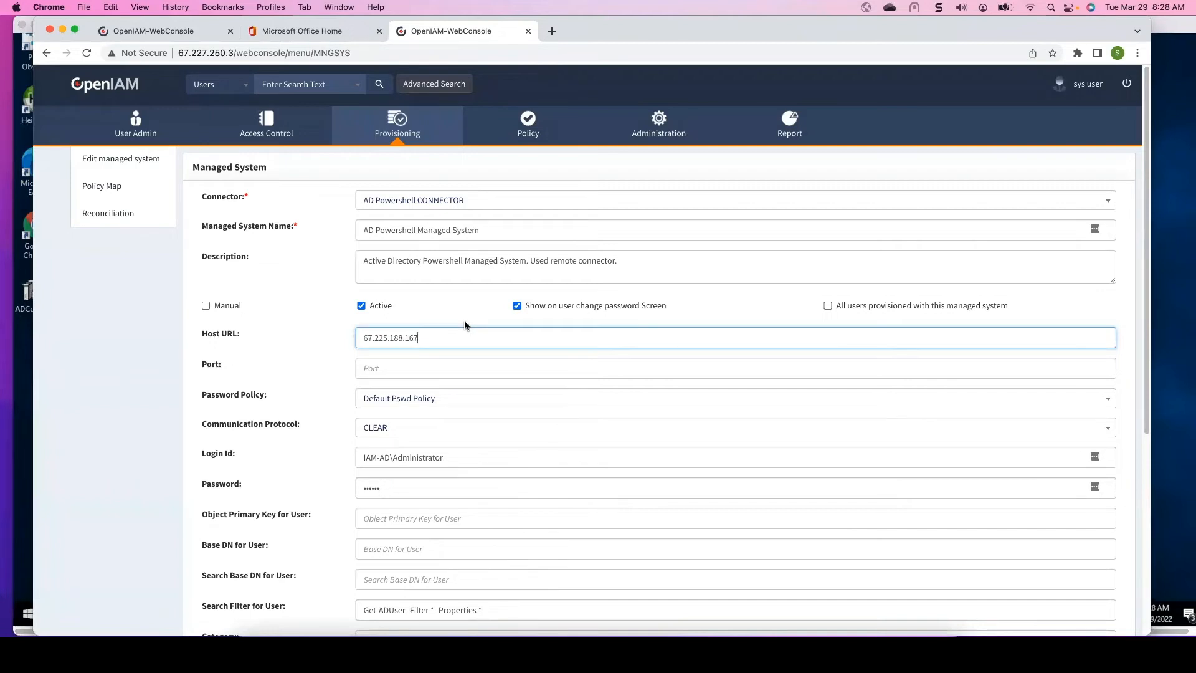
scroll(451, 436, down, 2)
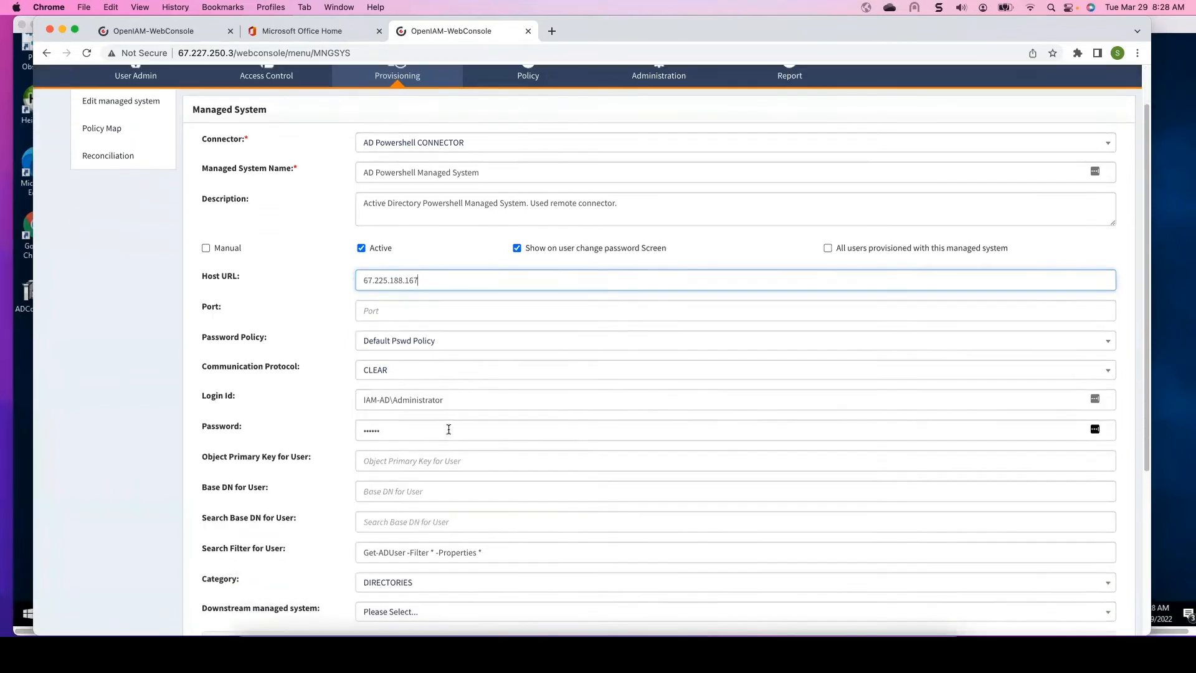
click(450, 400)
drag(461, 398, 306, 402)
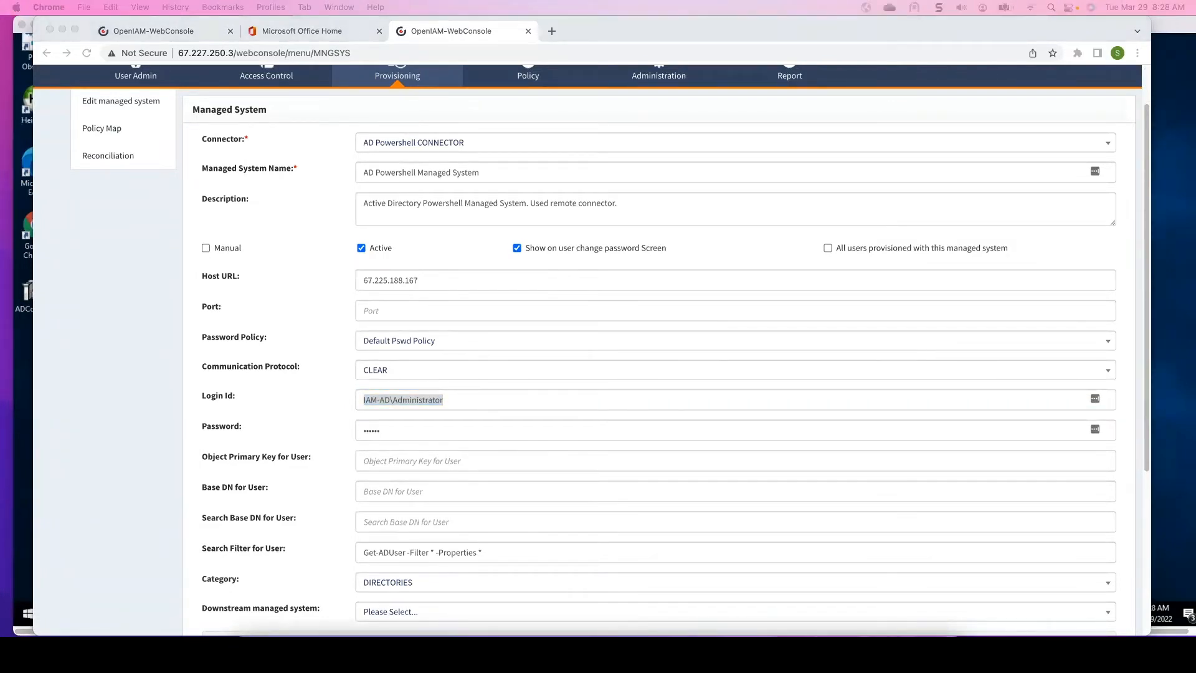
- Replace the managed system's Password with the AD administrator password
click(402, 432)
key(ctrl+a)
key(ctrl+v)
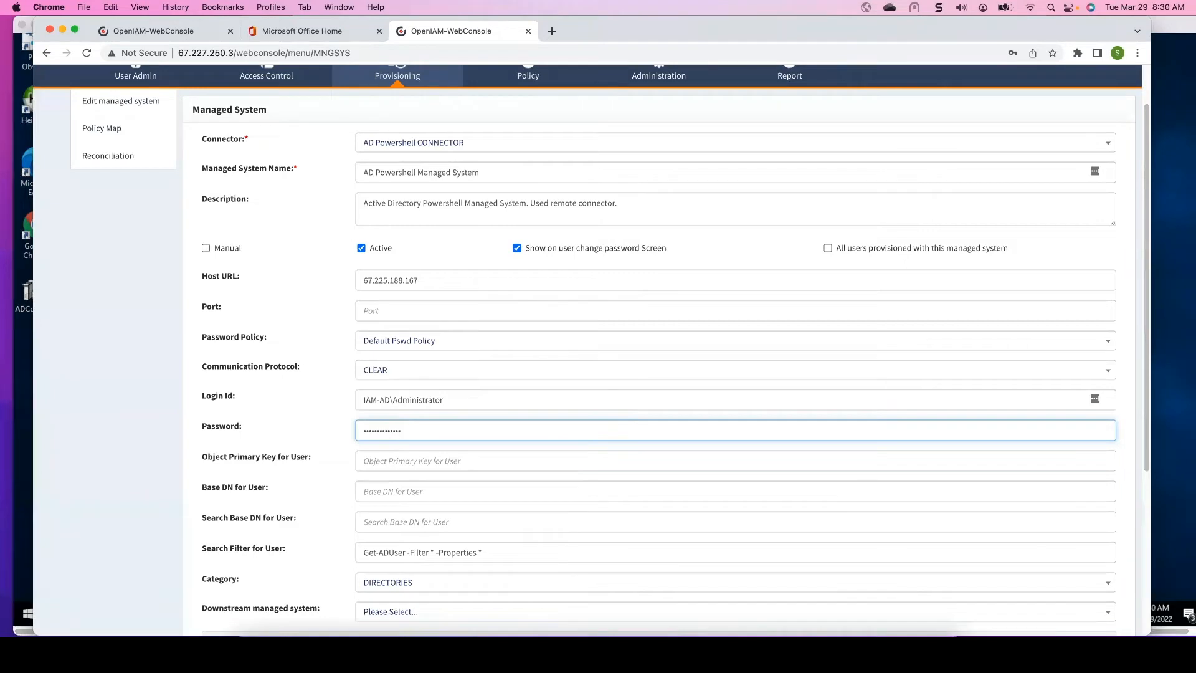
- Set the Object Primary Key for User to sAMAccountName
key(super+Tab)
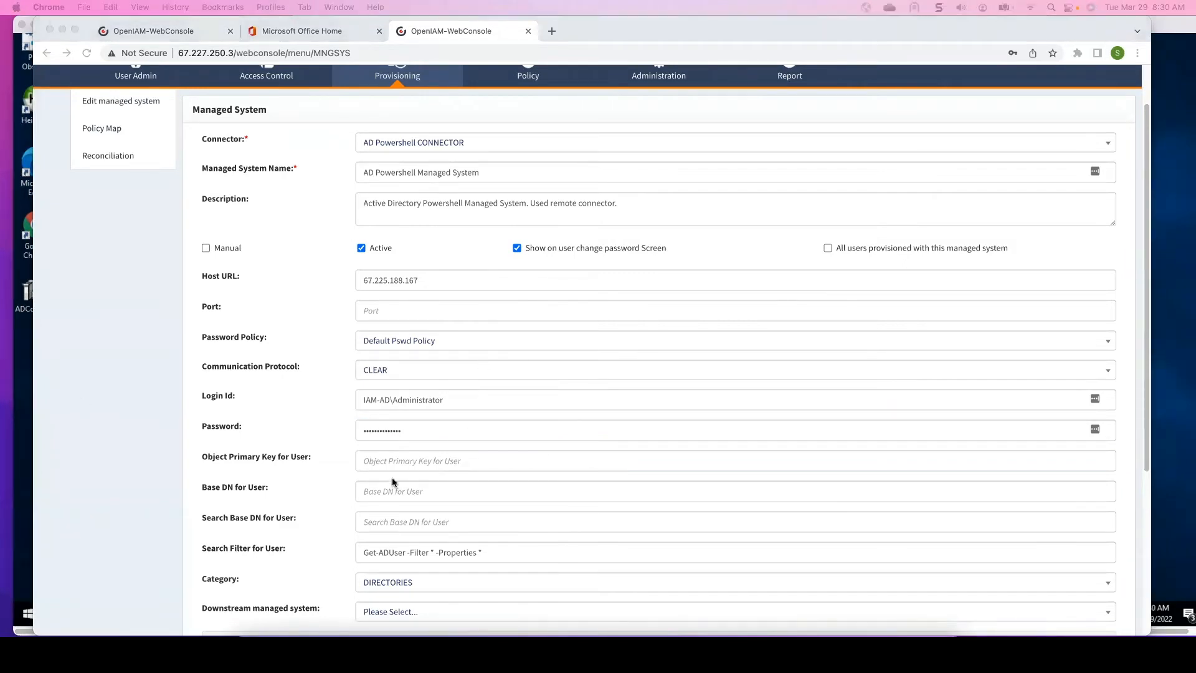
key(super+Tab)
click(403, 462)
text(sAMAccountName)
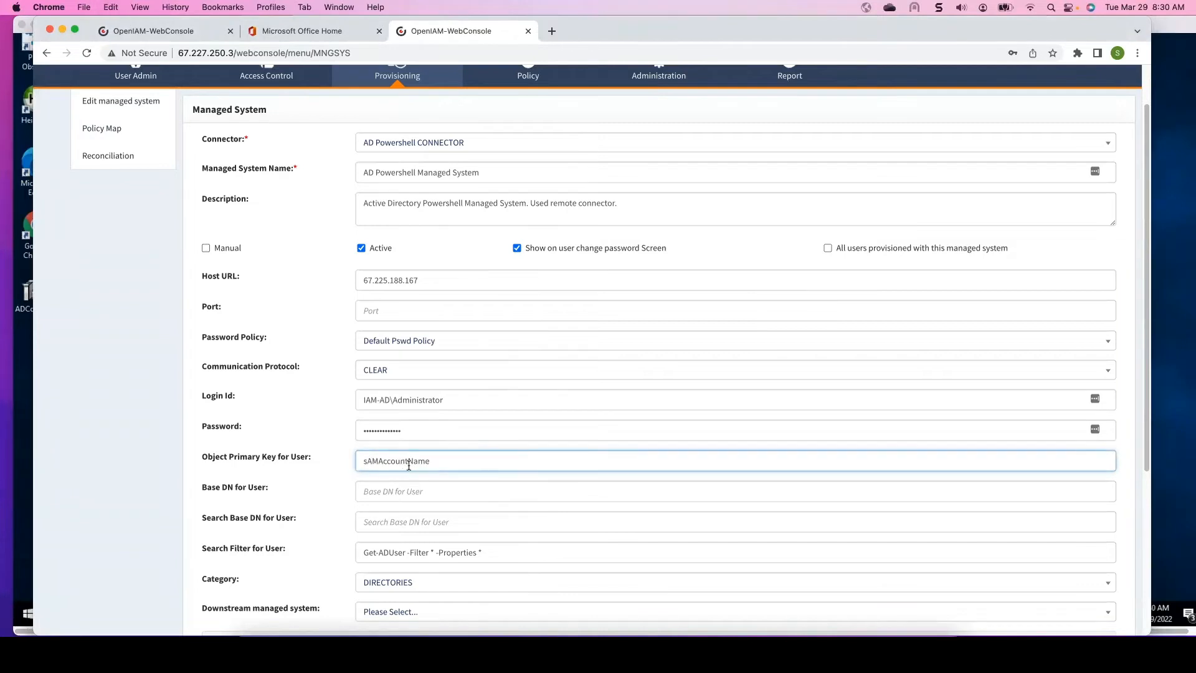
- Set Base DN and Search Base DN for User to OU=iam-test,DC=iam-ad,DC=local and save the managed system
click(392, 492)
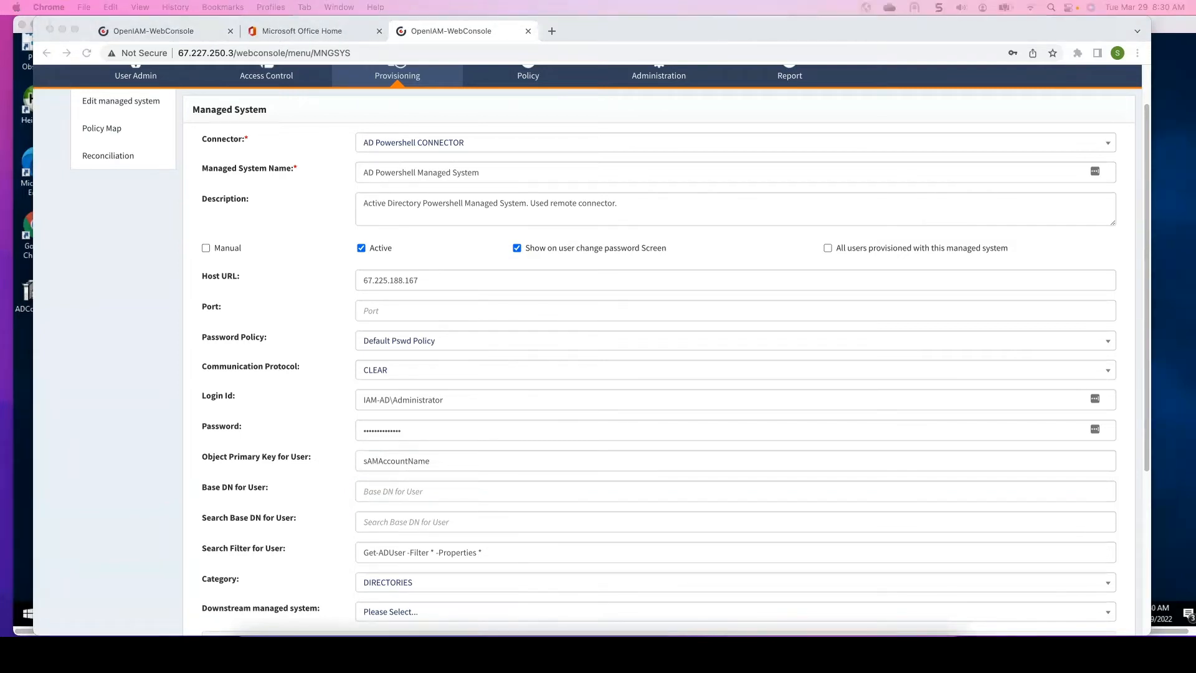
click(431, 491)
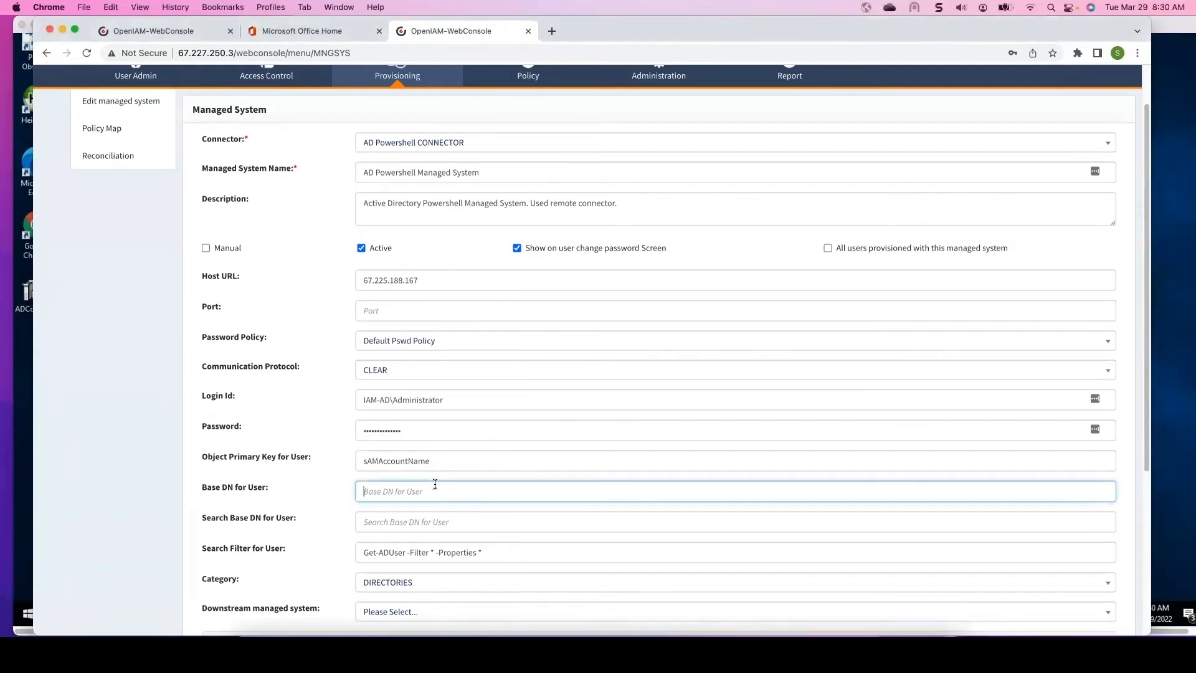
text(OU=iam-test,DC=iam-ad,DC=local)
click(454, 520)
text(OU=iam-test,DC=iam-ad,DC=local)
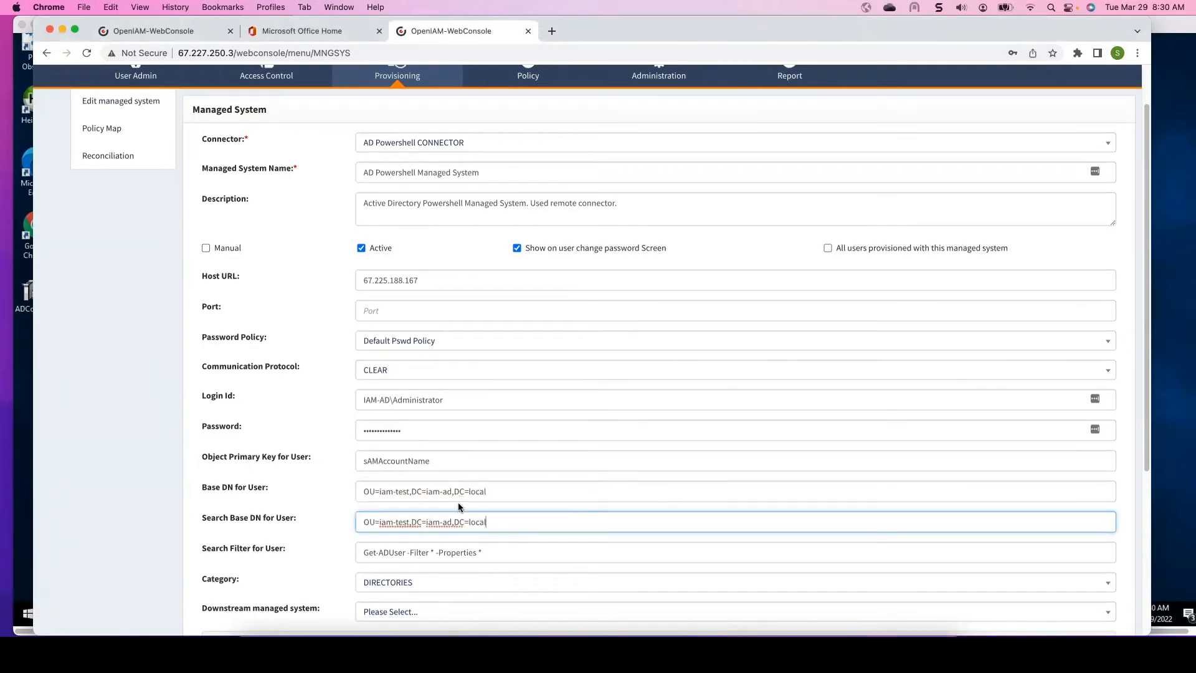
scroll(495, 467, down, 3)
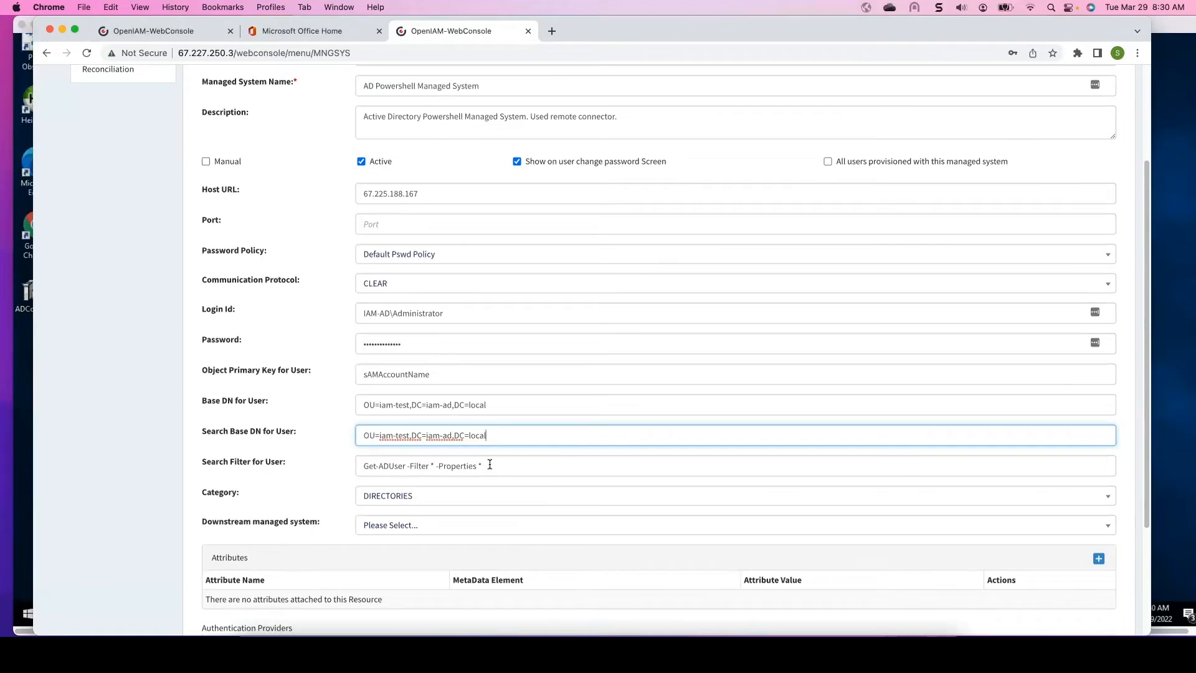
scroll(510, 439, down, 5)
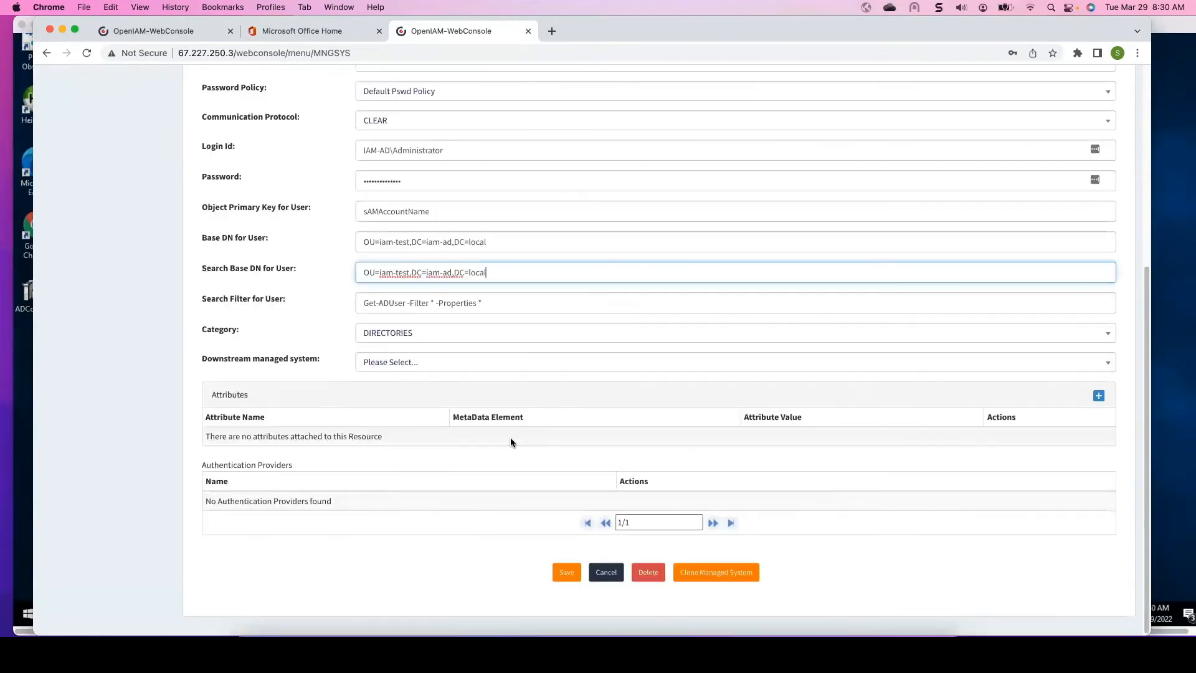
click(566, 572)
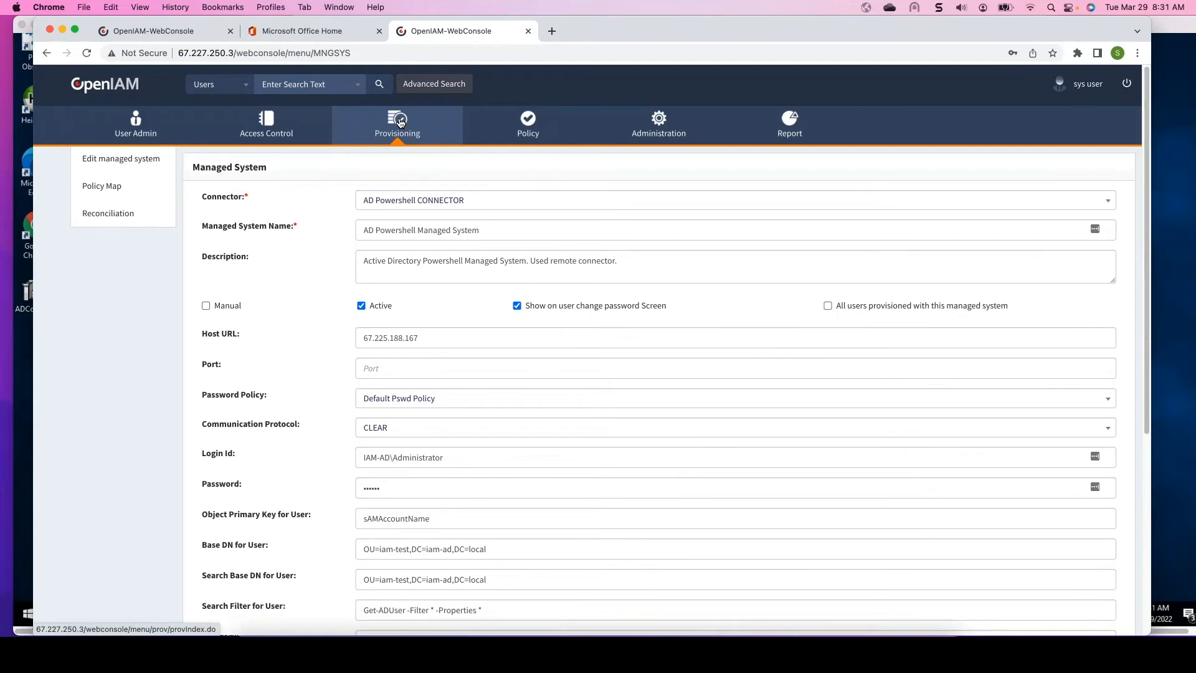
- Reopen the AD Powershell CONNECTOR from the connectors list and save it again
mouse_move(401, 122)
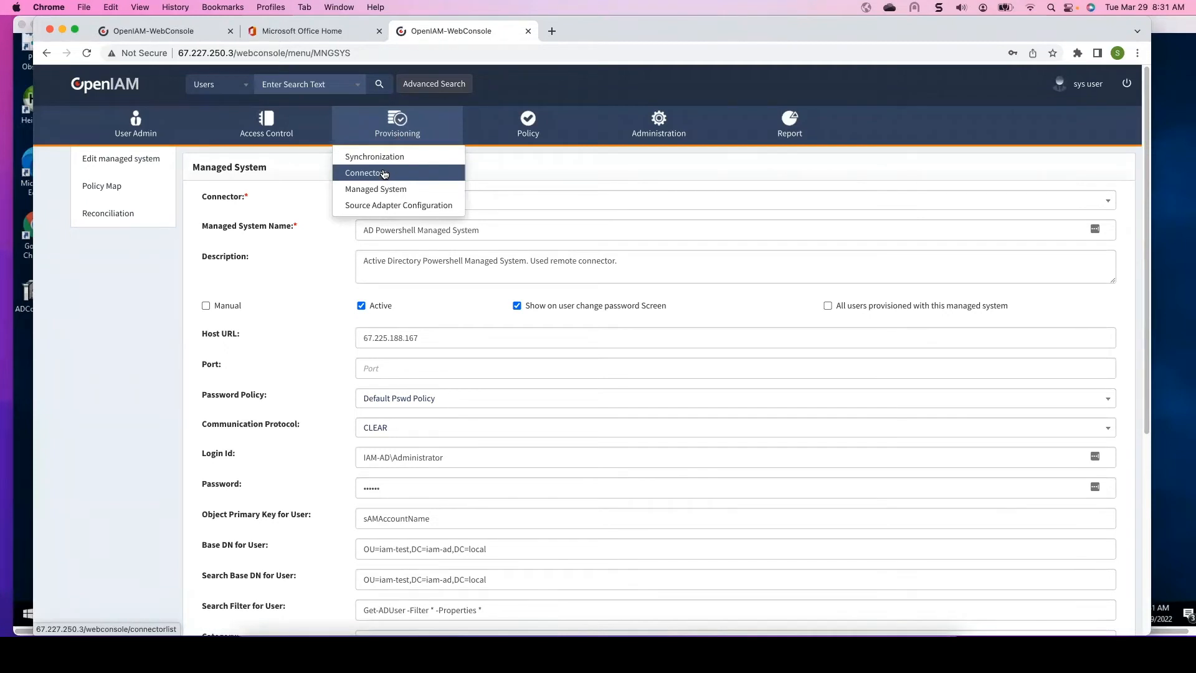
click(385, 173)
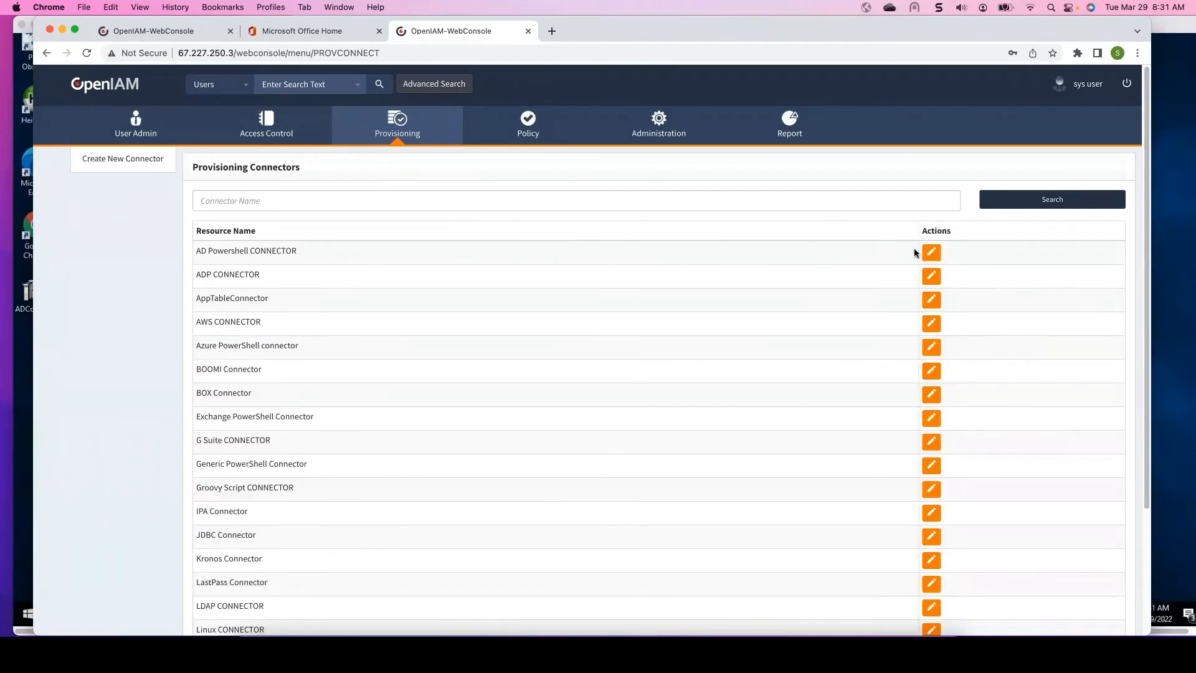
click(932, 256)
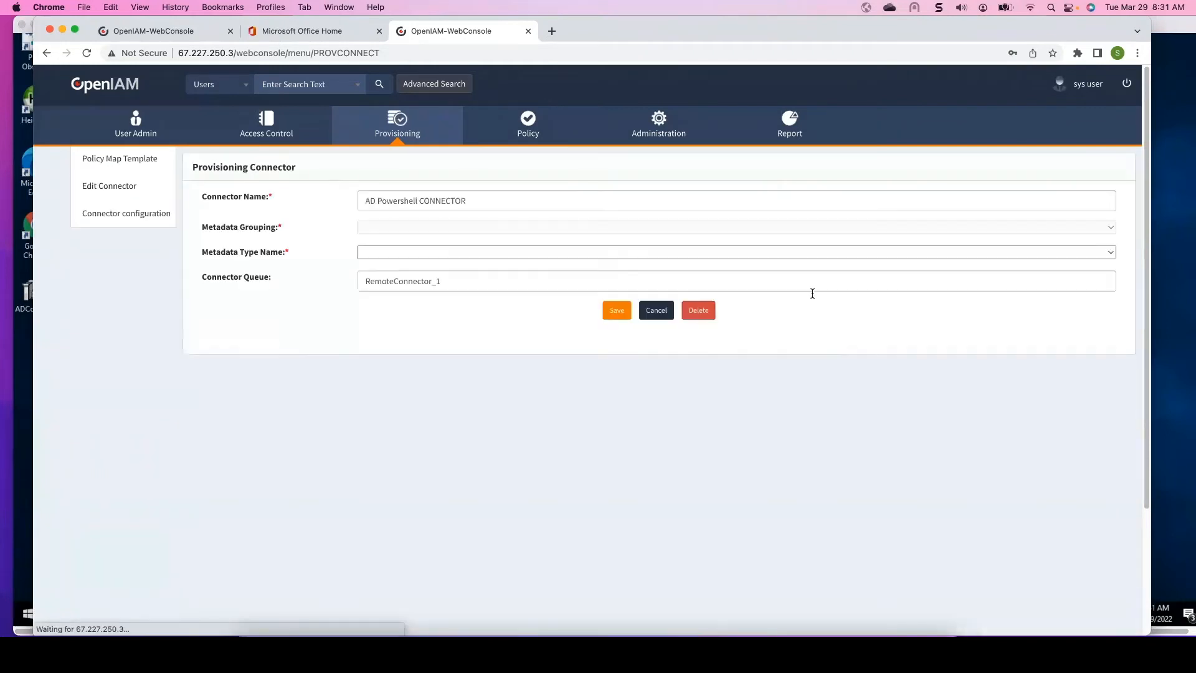
click(620, 326)
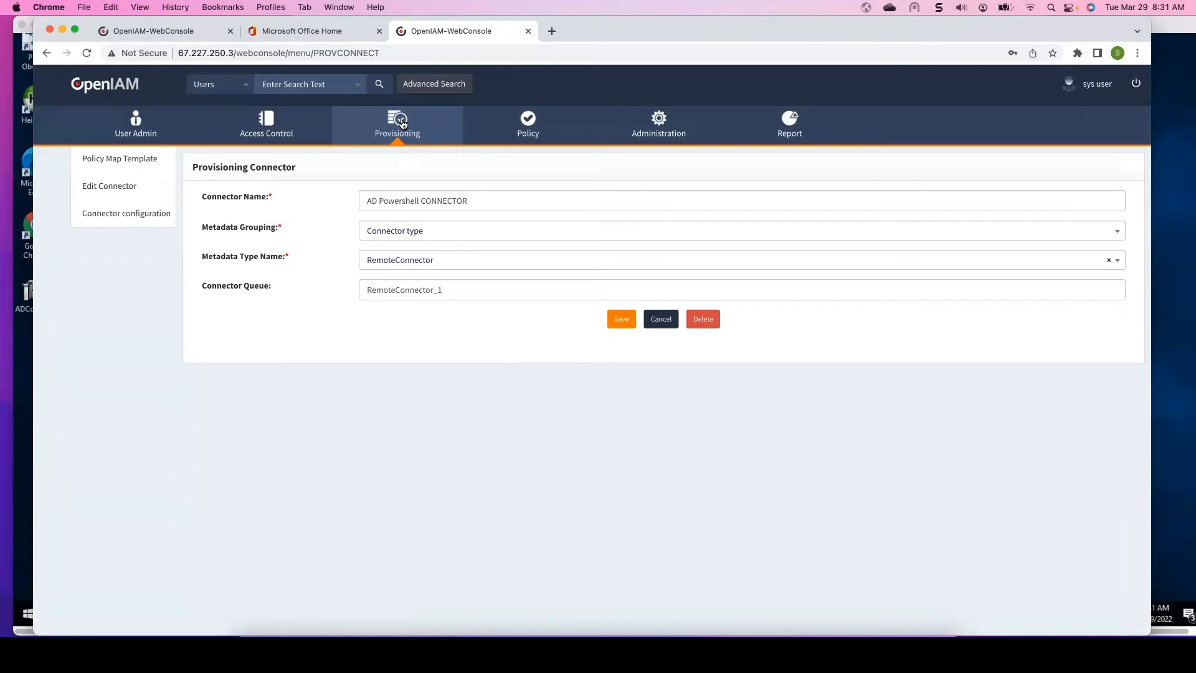
- Reopen the AD Powershell Managed System to review its saved settings
click(389, 191)
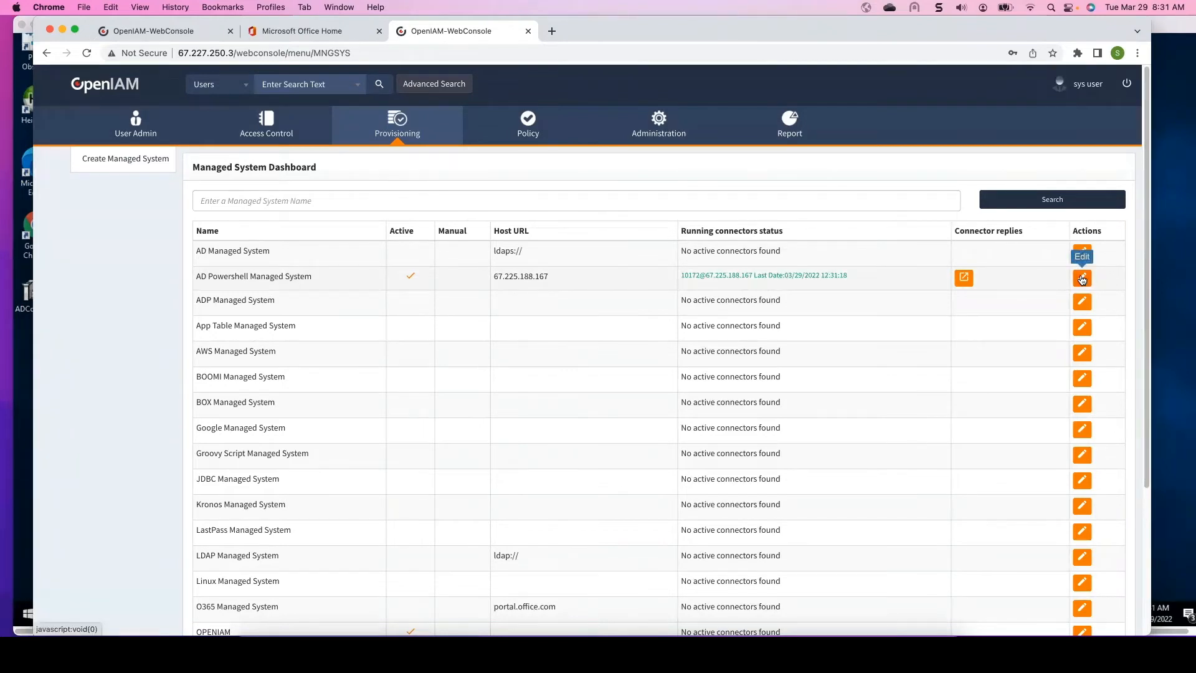
click(1084, 279)
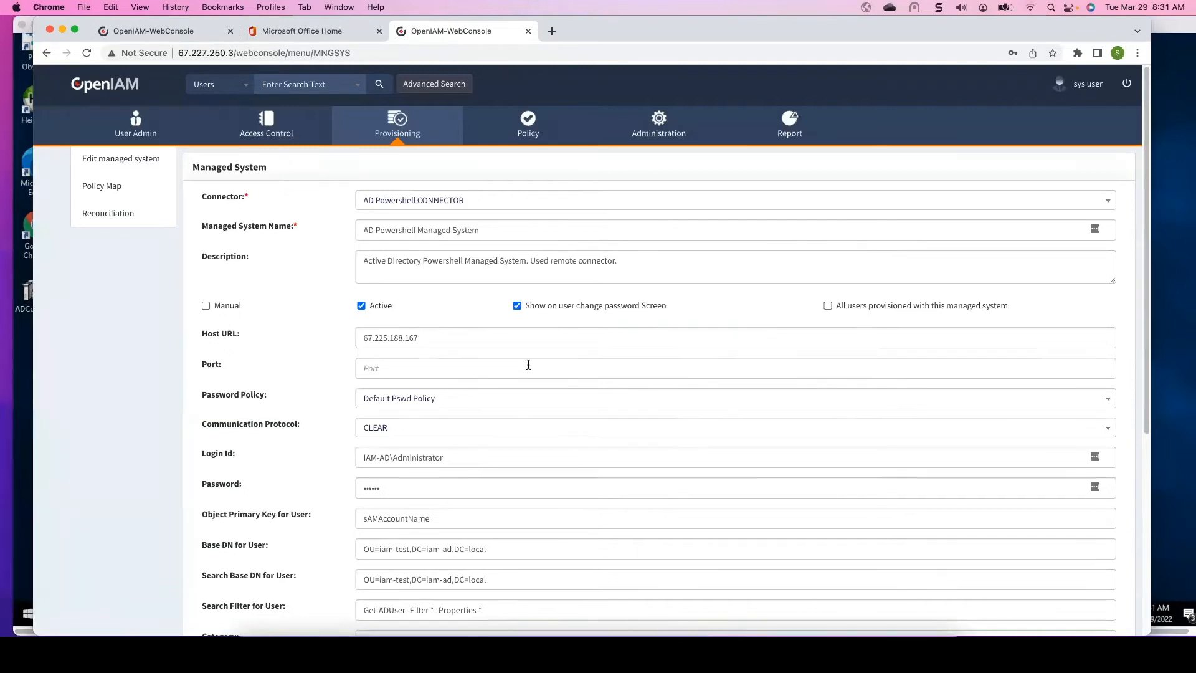
scroll(529, 367, down, 2)
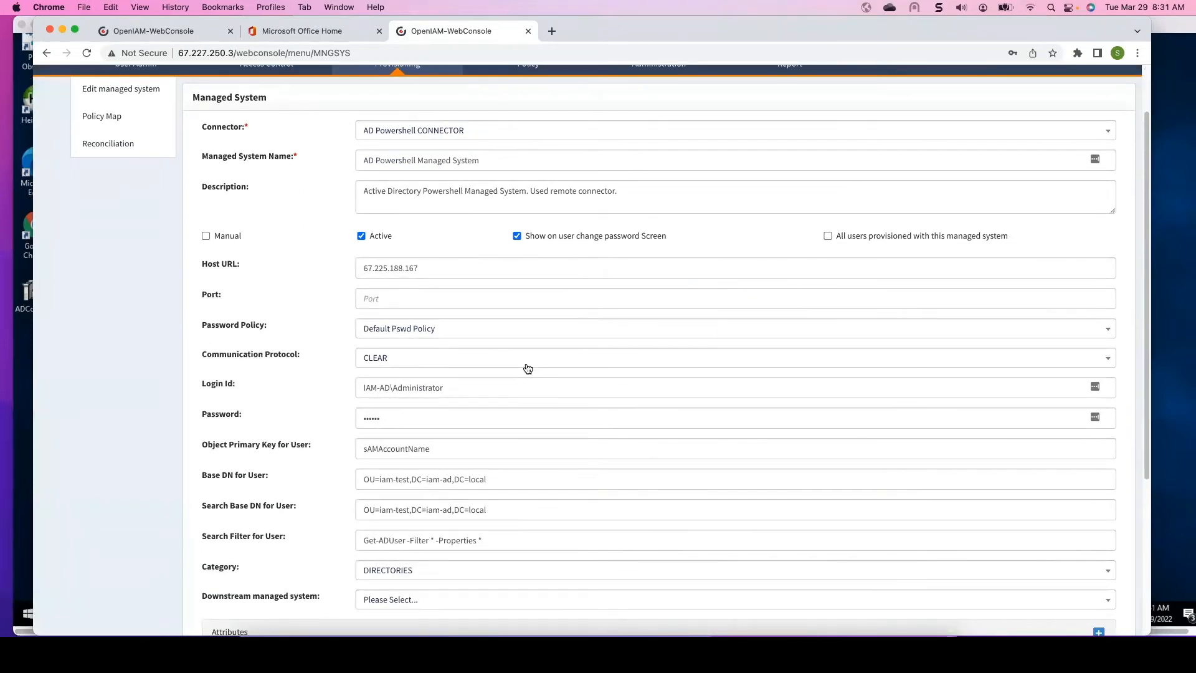
scroll(528, 368, up, 2)
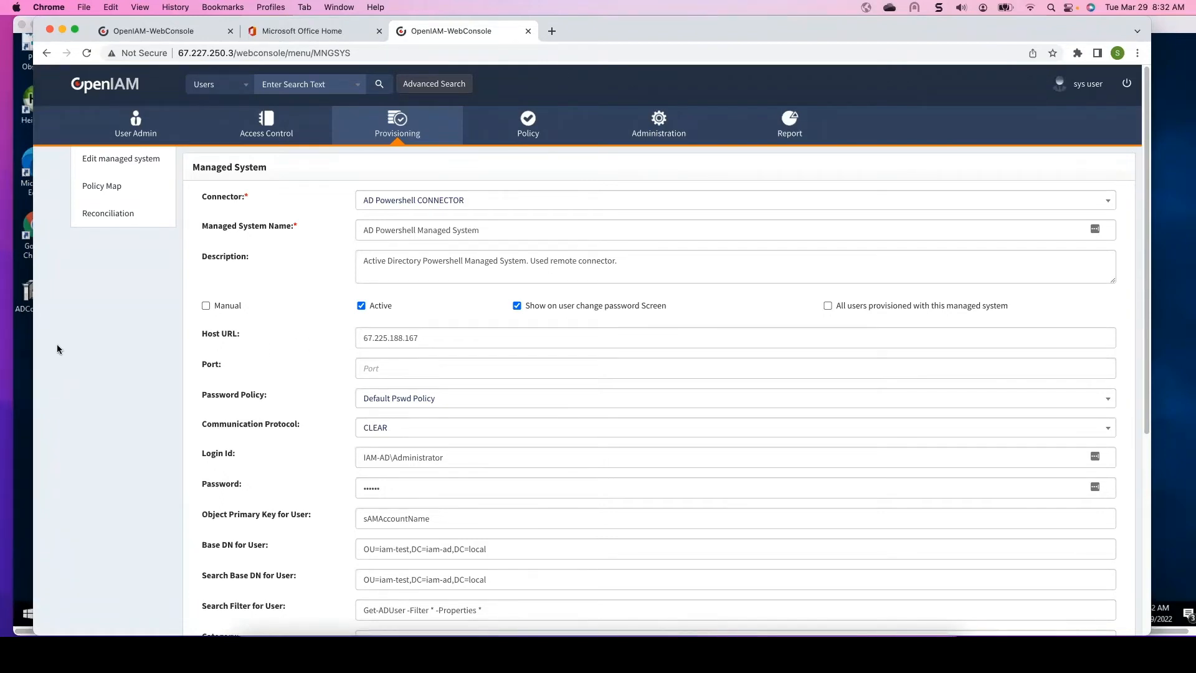
- Switch to the remote Windows server and browse the iam-test OU's groups and people in Active Directory Users and Computers
click(25, 364)
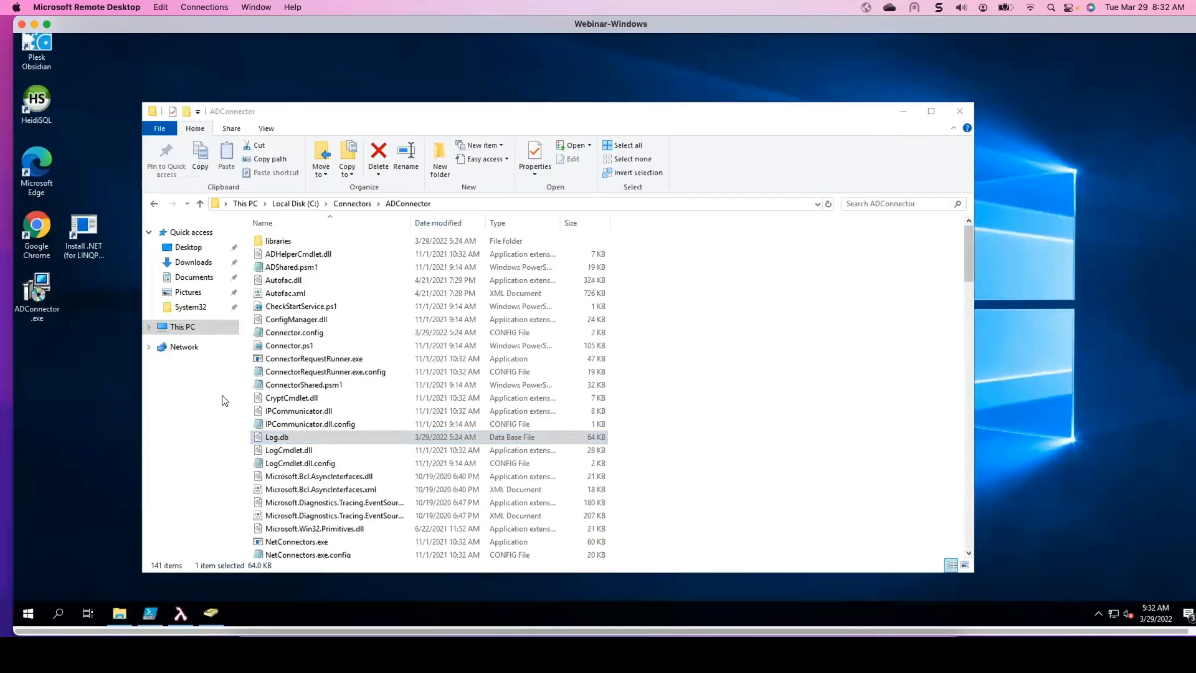
click(210, 616)
click(211, 615)
click(211, 616)
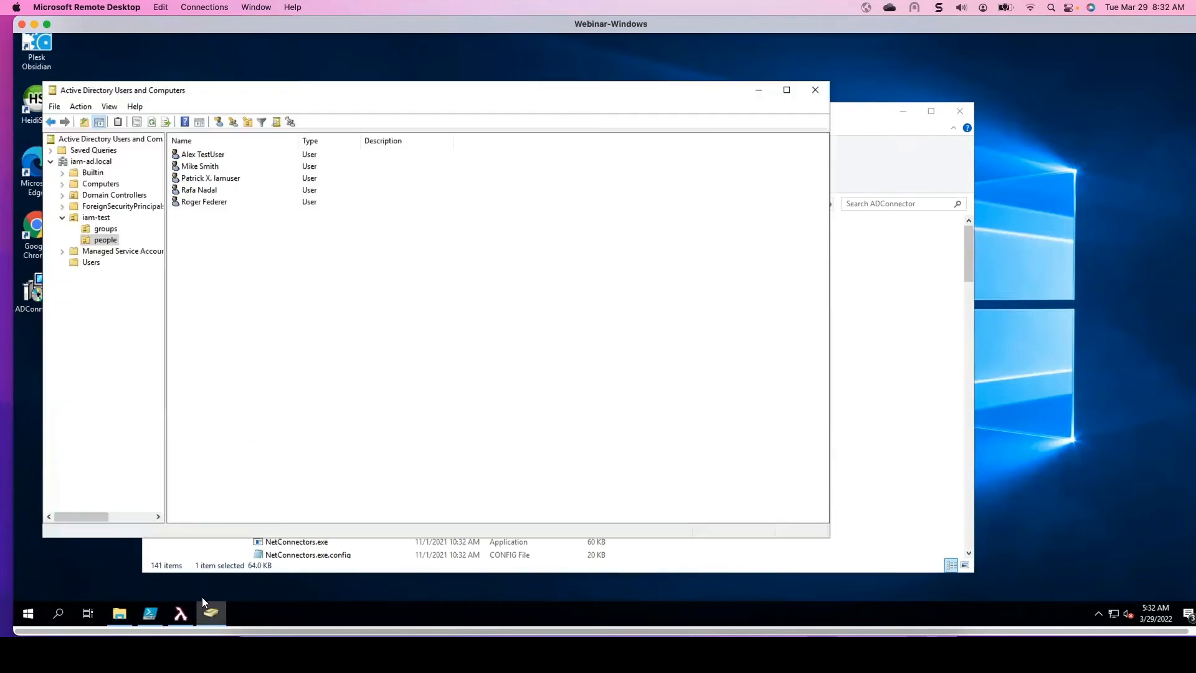
click(94, 220)
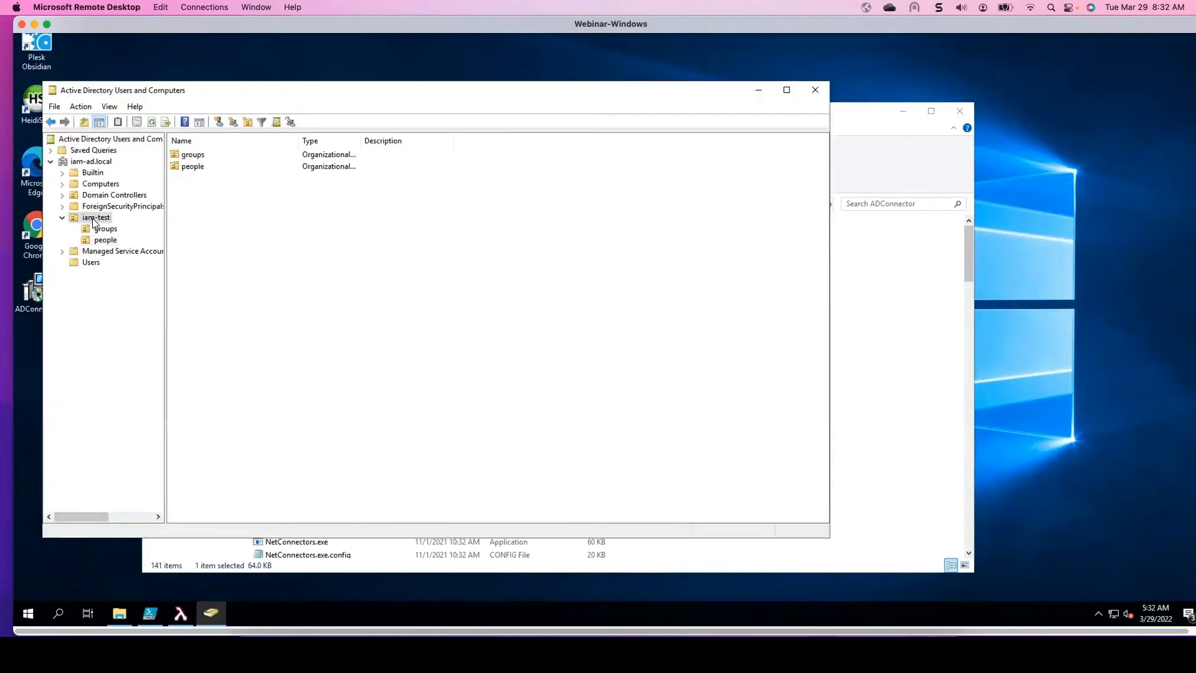
drag(345, 90, 427, 93)
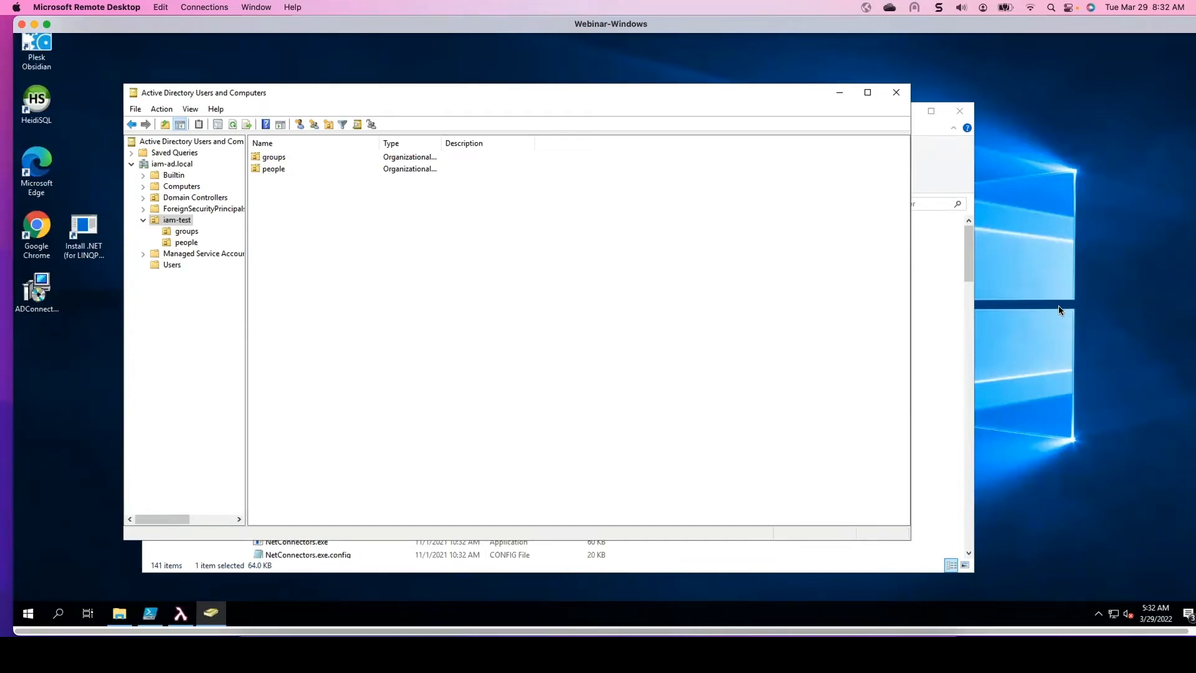
click(186, 232)
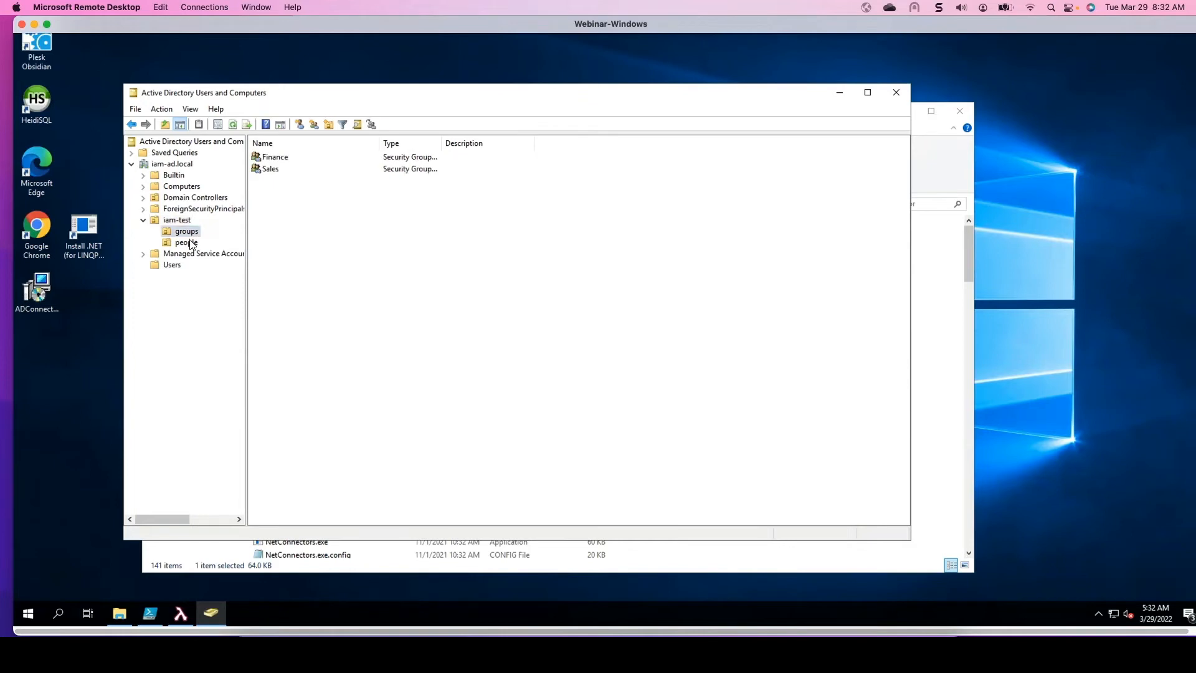
click(190, 243)
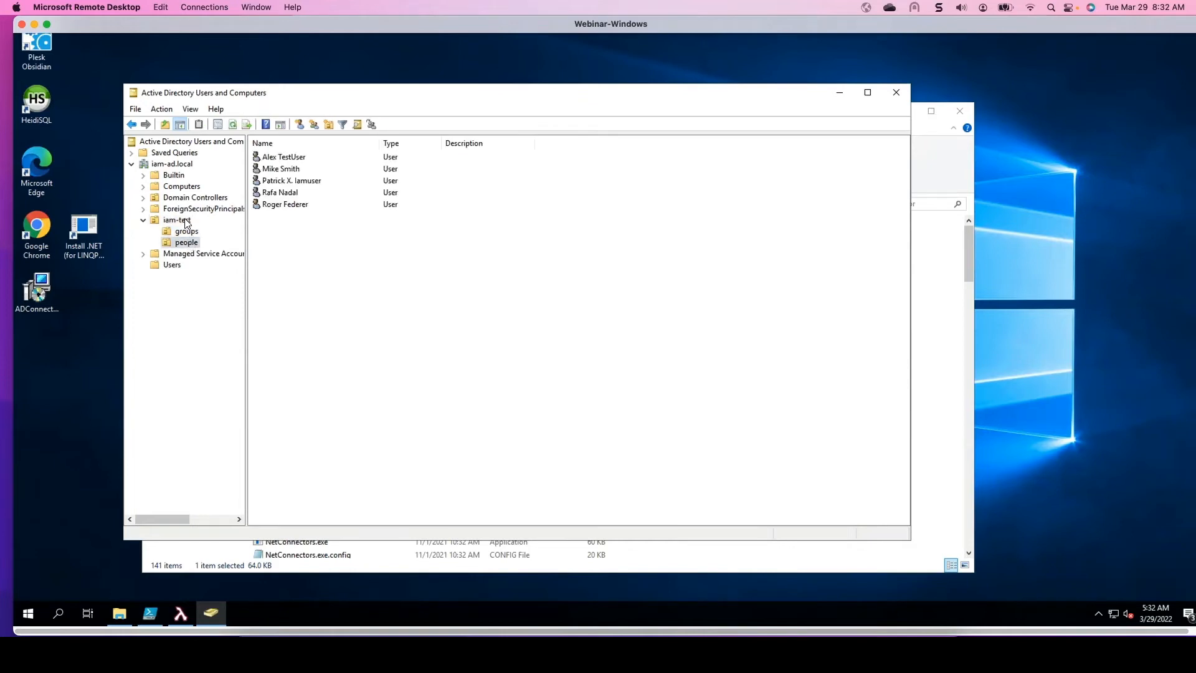
click(181, 220)
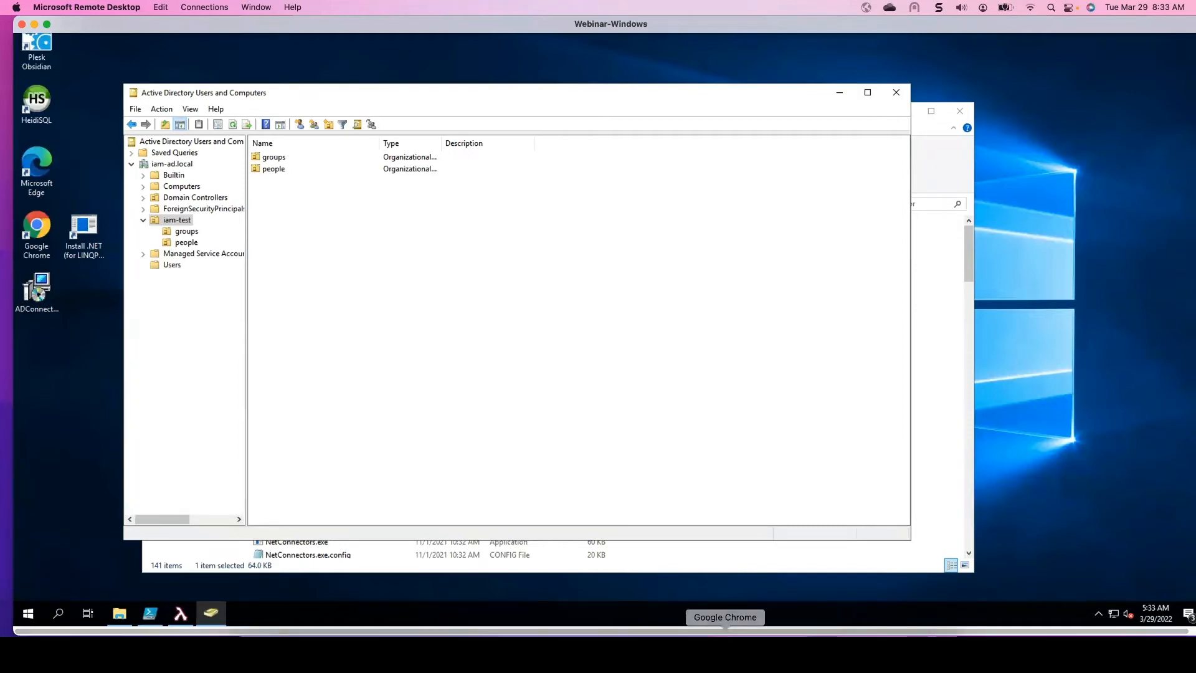
- Return to the web console and open the Managed System dashboard under Provisioning
click(725, 651)
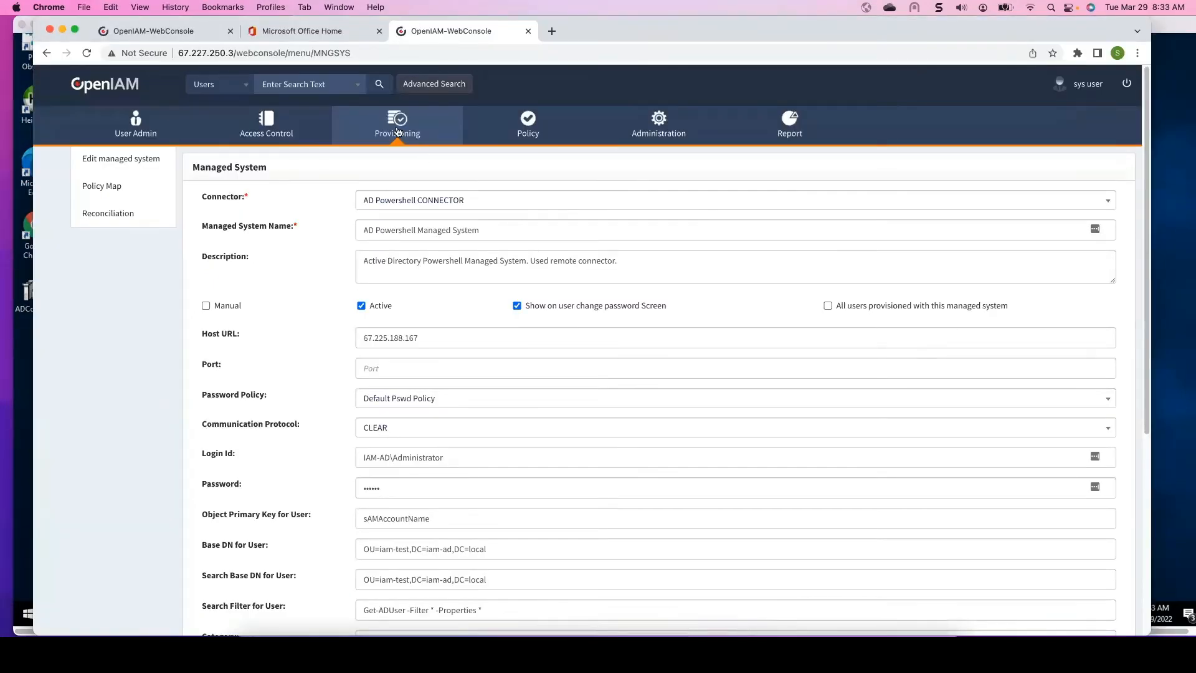
mouse_move(397, 131)
click(396, 190)
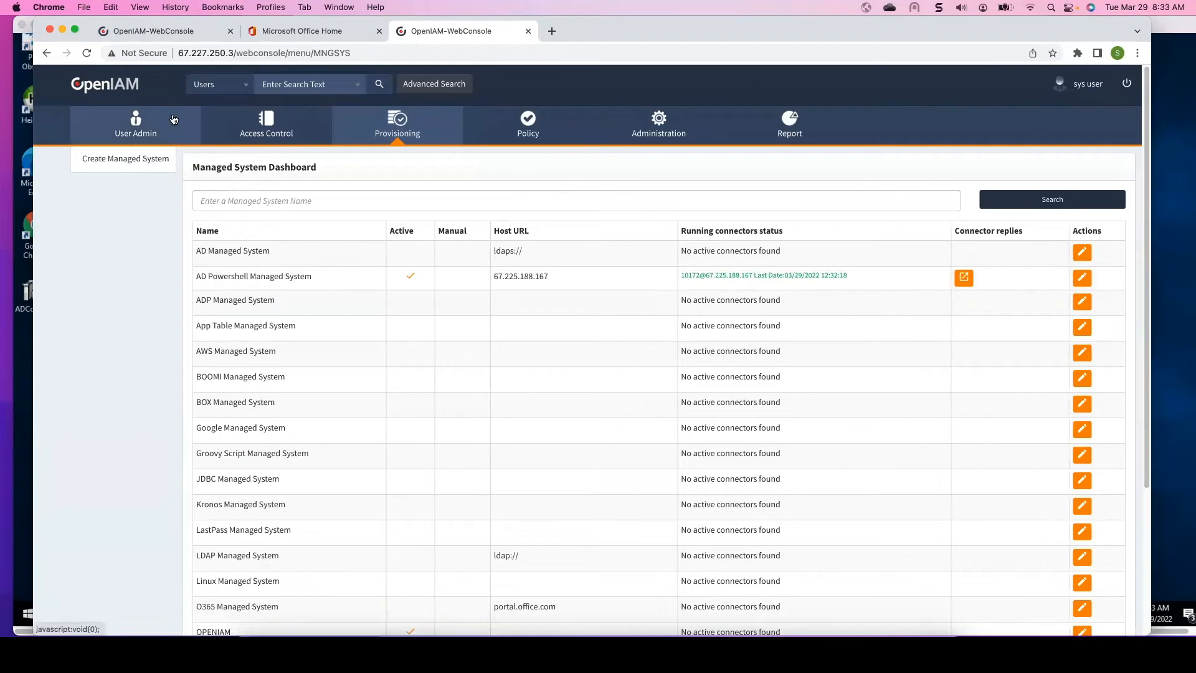
click(63, 30)
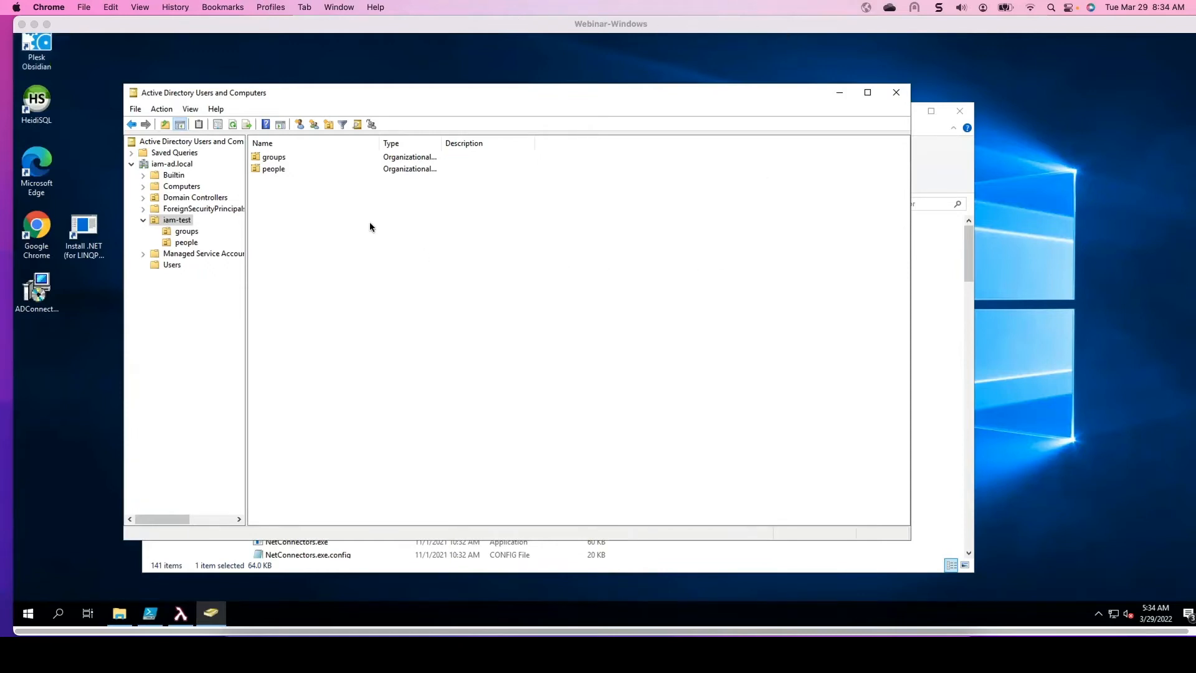
click(312, 222)
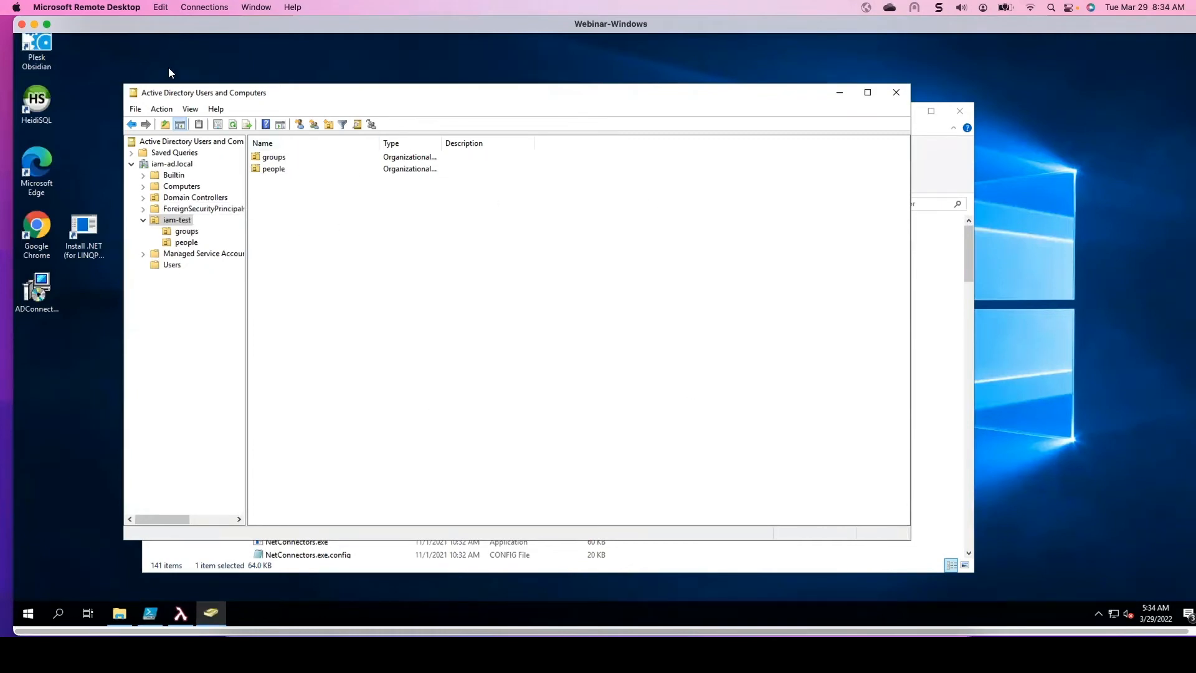
click(711, 629)
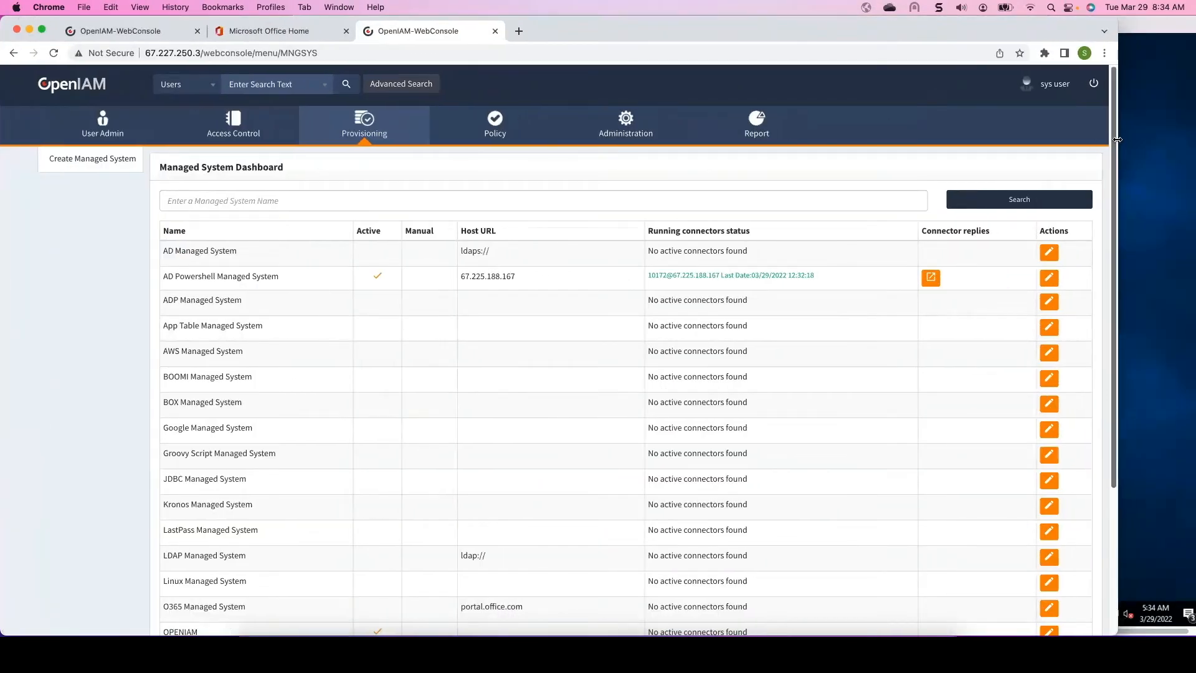
drag(1116, 143, 1188, 116)
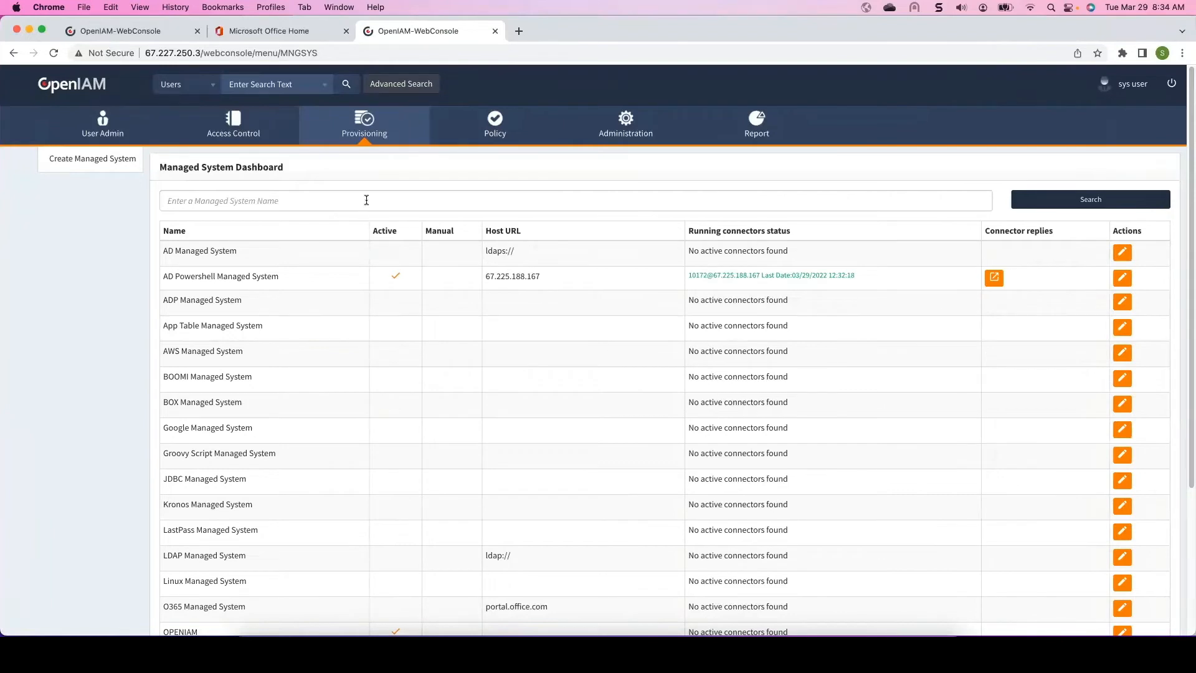
- Open the AD Powershell GROUP Example configuration from the Synchronization list
mouse_move(366, 122)
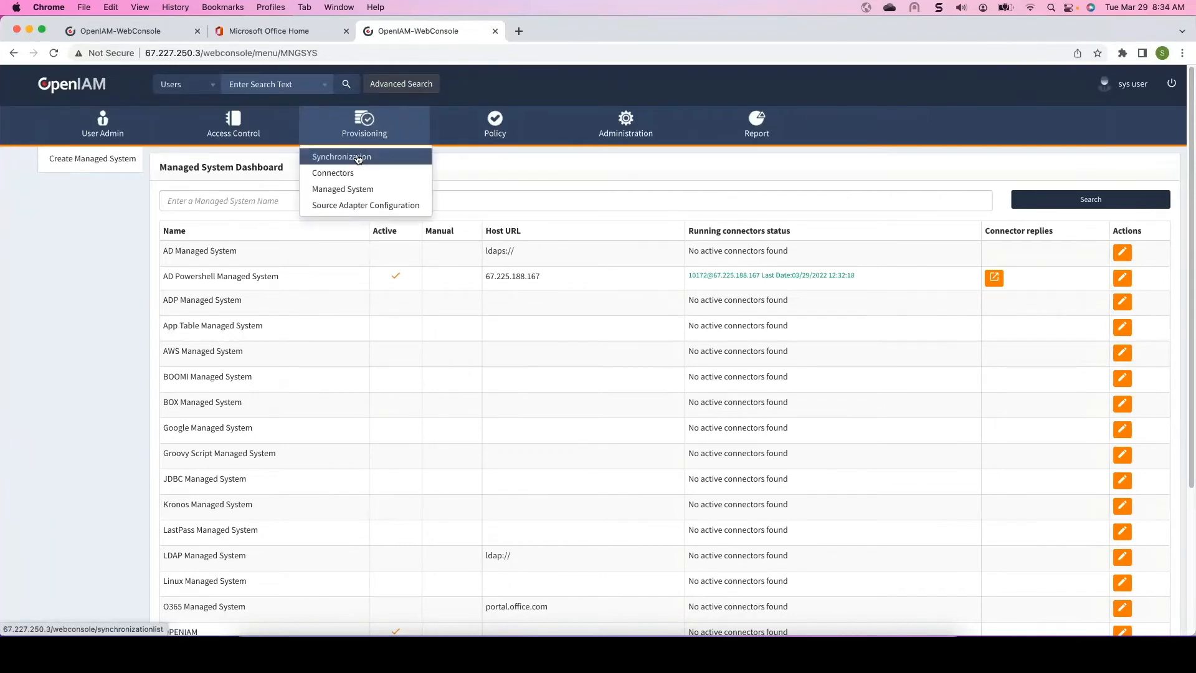
click(358, 158)
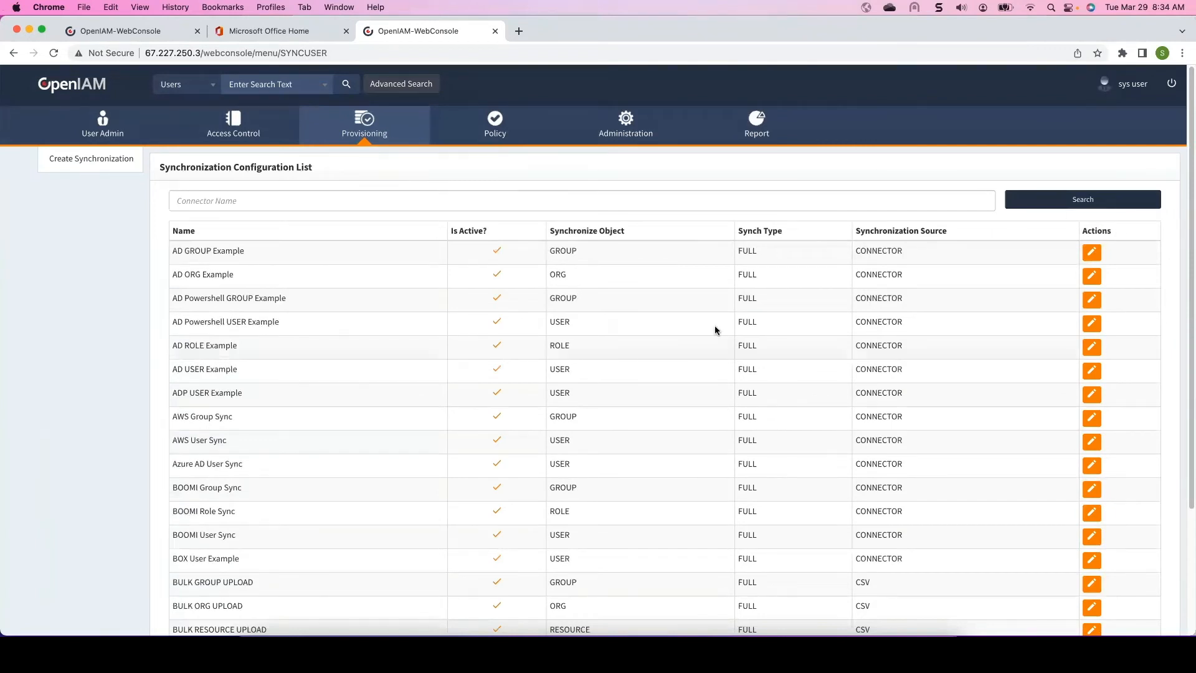
scroll(498, 289, down, 2)
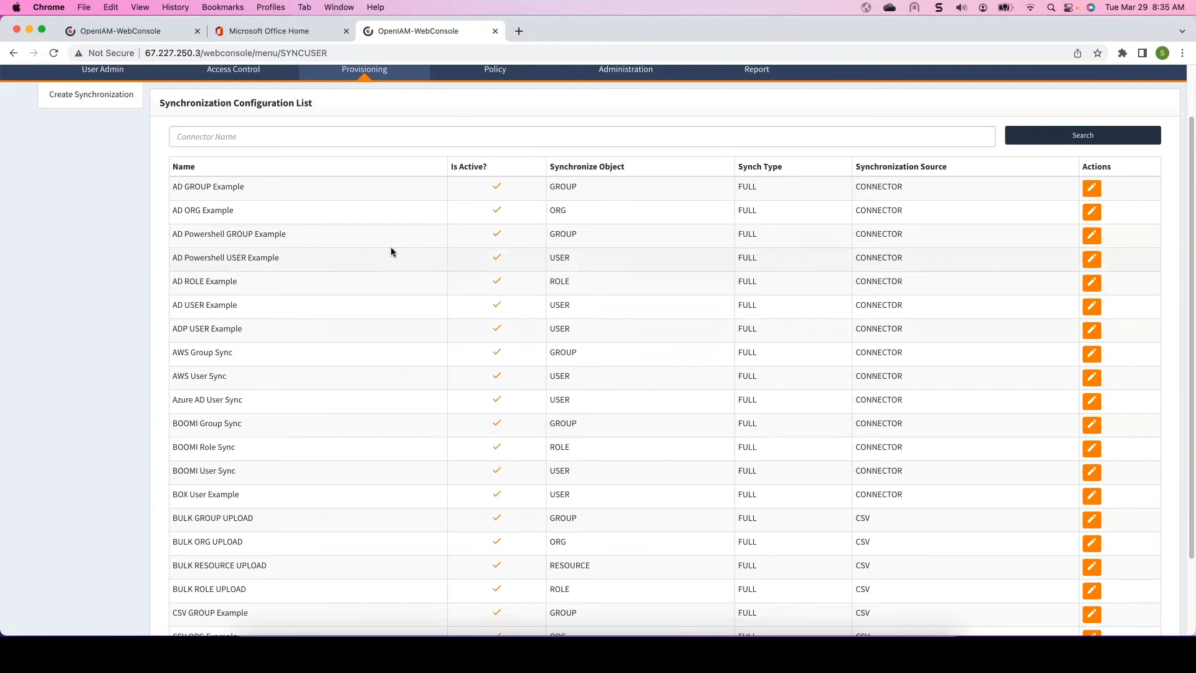
click(1091, 235)
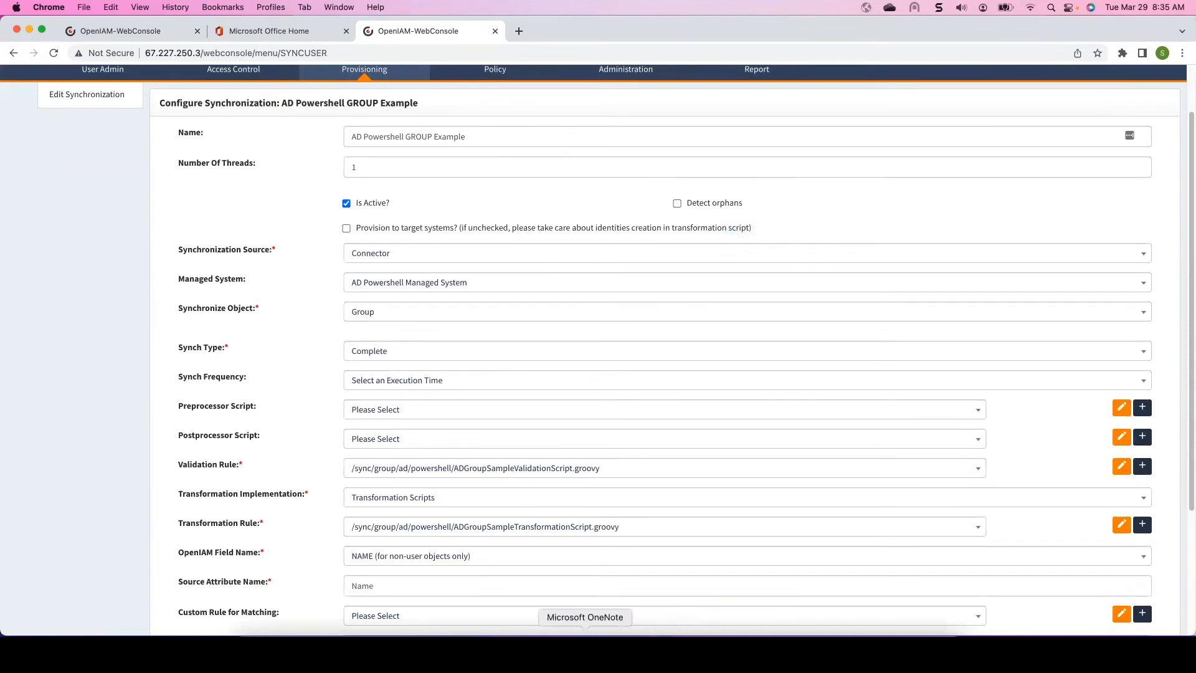
- Switch to the PowerPoint presentation and go to the Configure synchronization slide
click(548, 651)
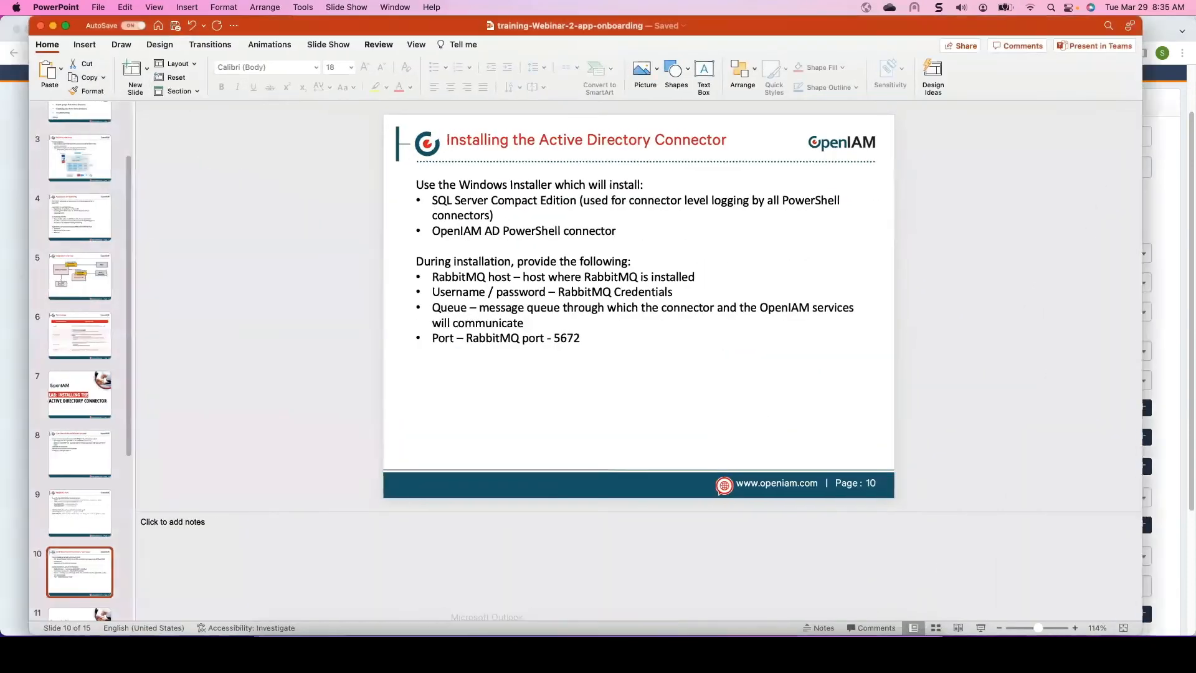
scroll(93, 547, down, 2)
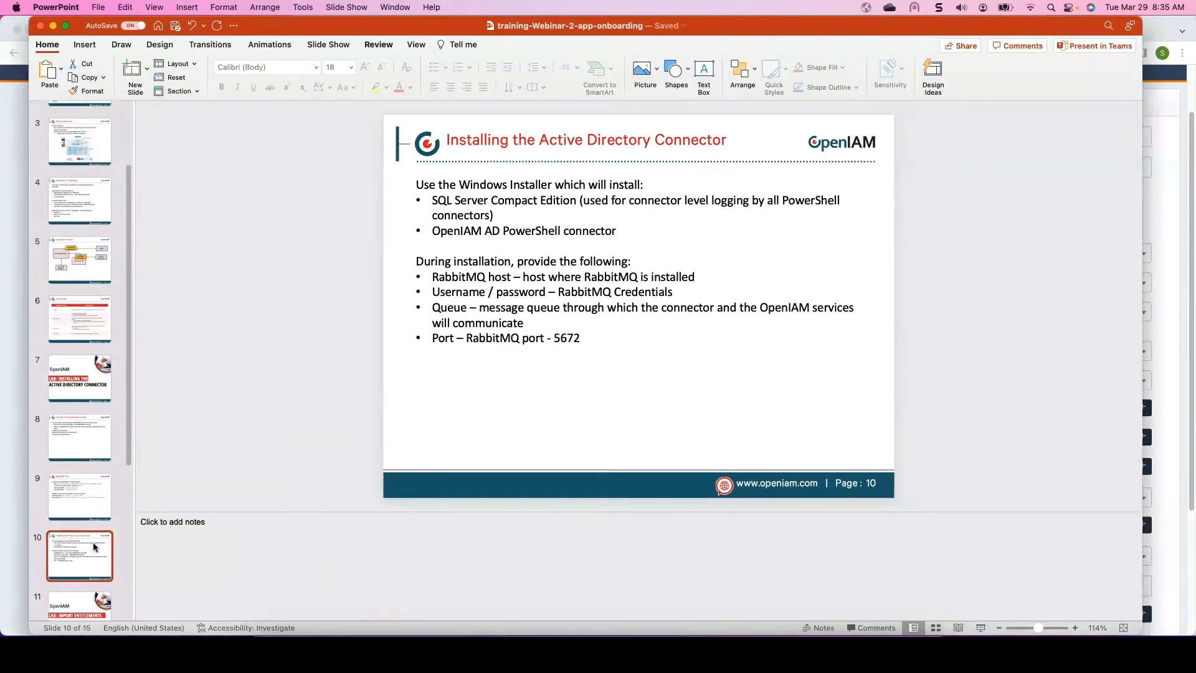
scroll(93, 546, down, 5)
click(85, 573)
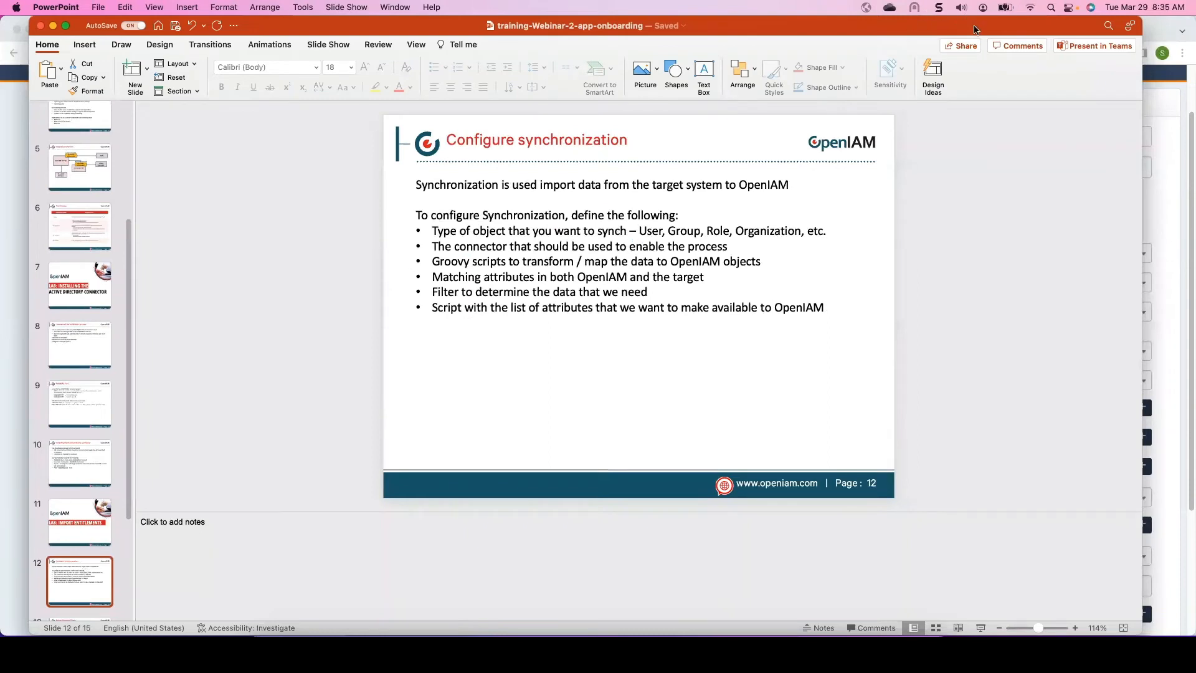
drag(975, 29, 948, 29)
drag(1116, 137, 1188, 121)
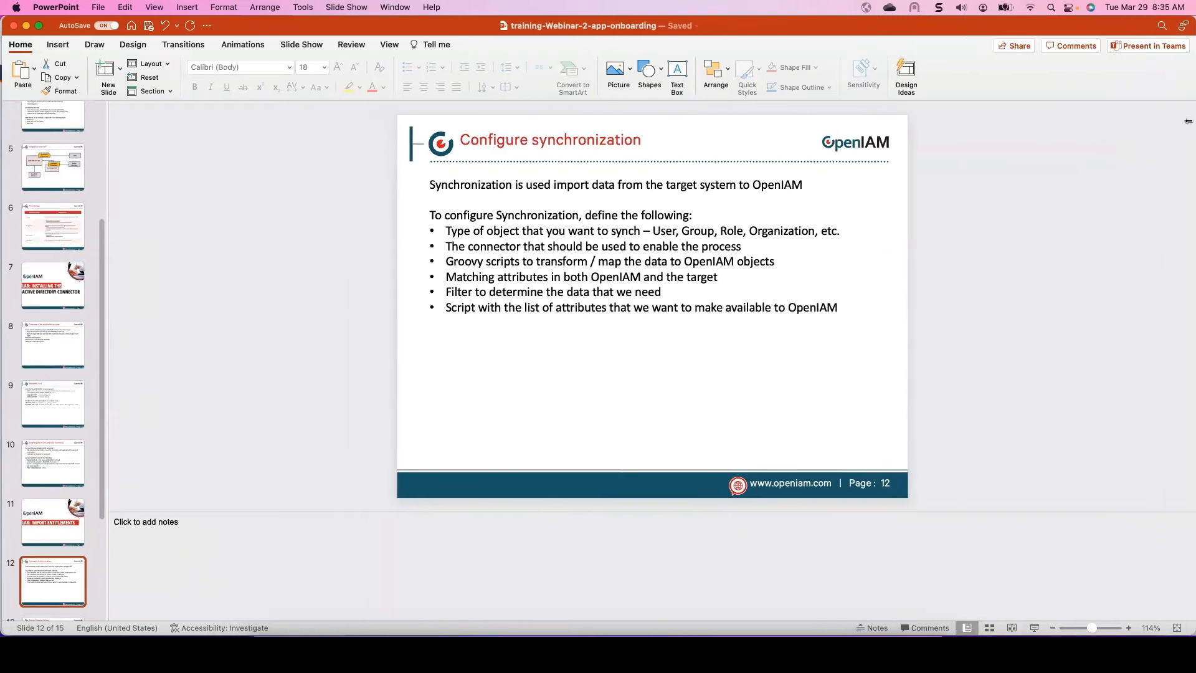
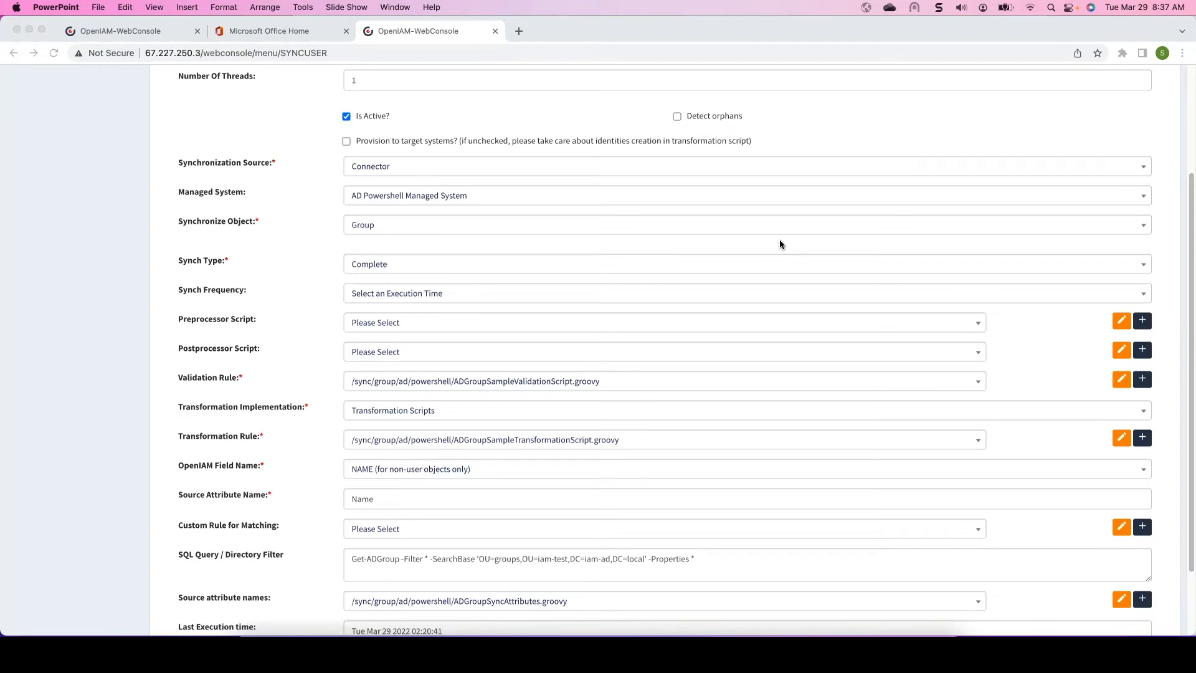
- Return to the web console and review the AD Powershell GROUP Example synchronization's name, threads, source and managed system
click(337, 231)
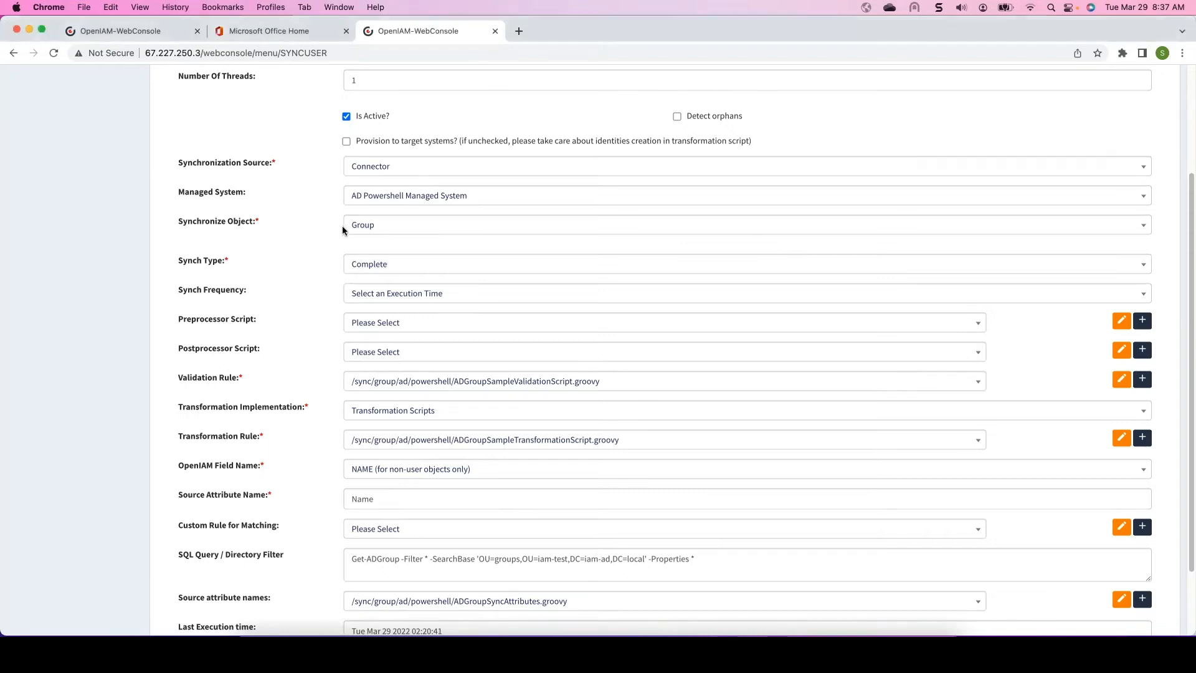
scroll(428, 222, up, 3)
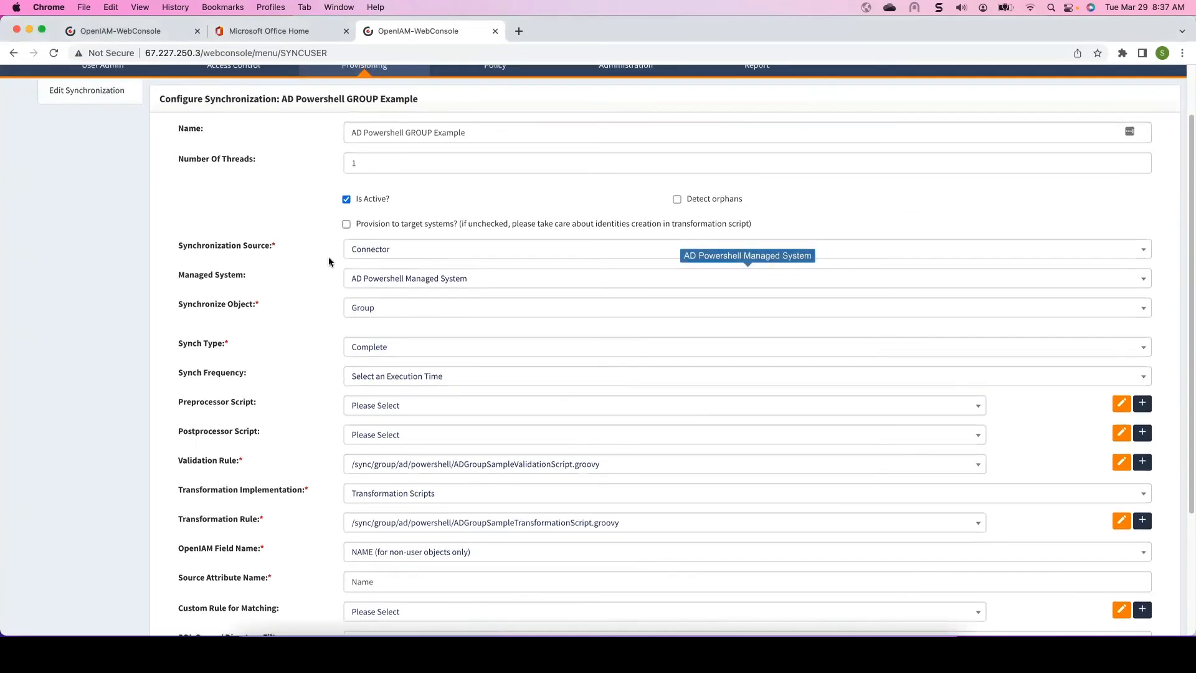
scroll(339, 245, up, 2)
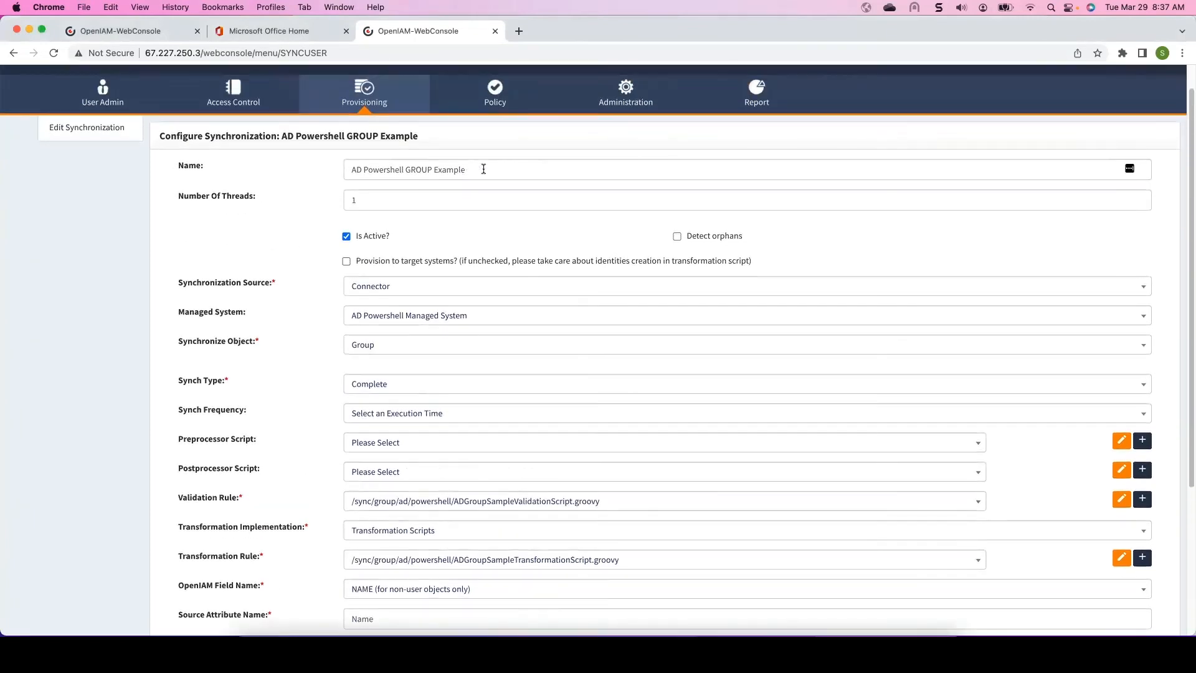
click(483, 170)
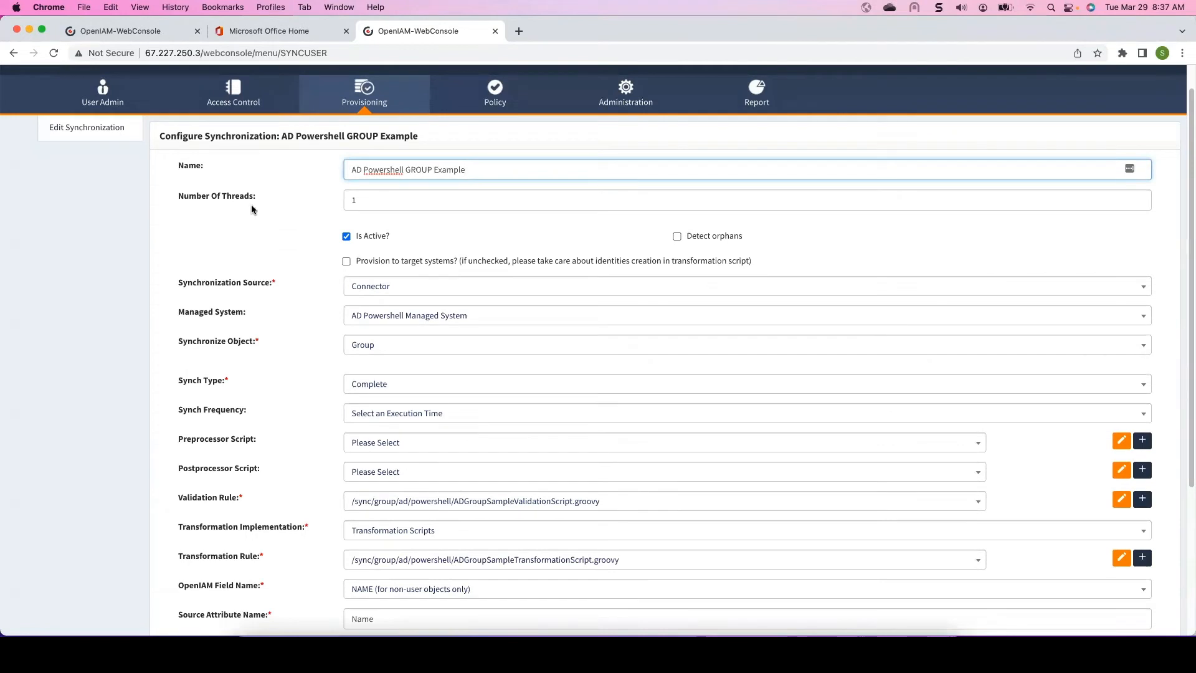
drag(262, 194, 174, 198)
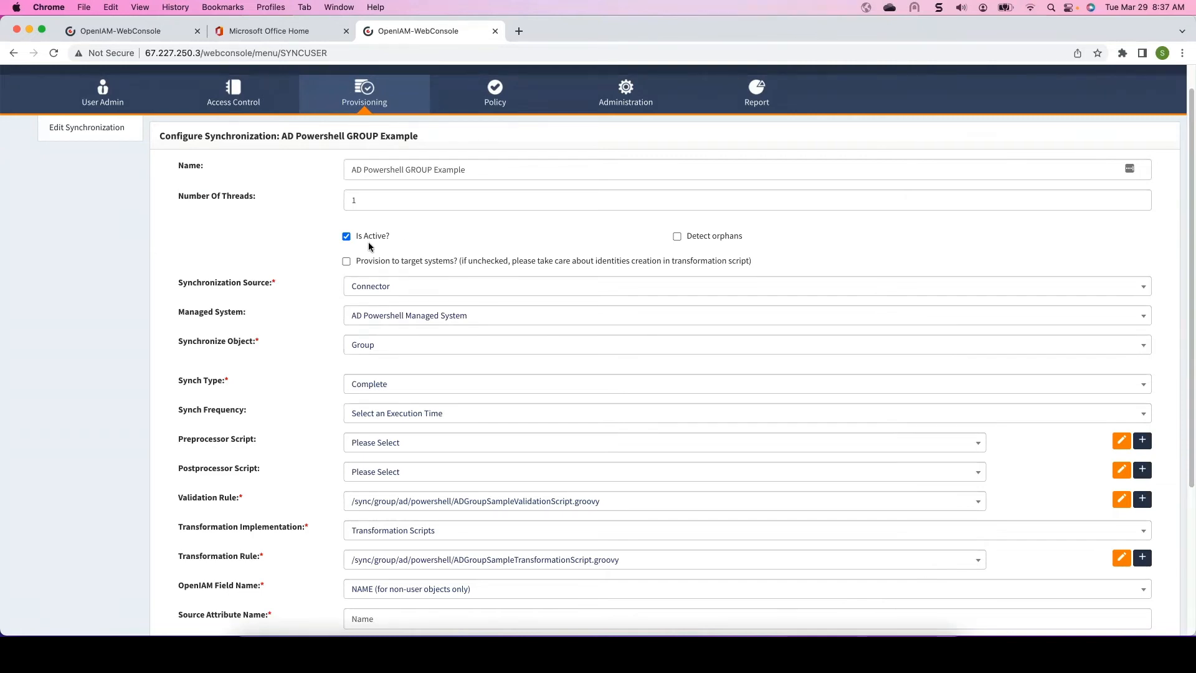
click(382, 200)
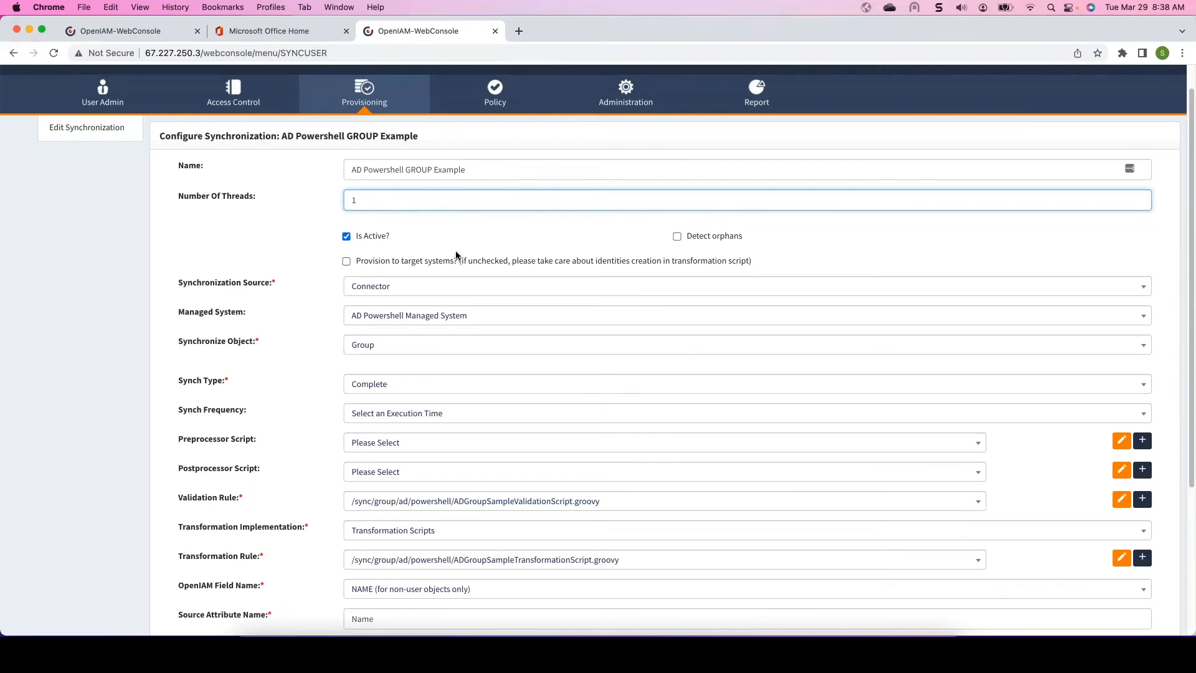
scroll(409, 259, down, 3)
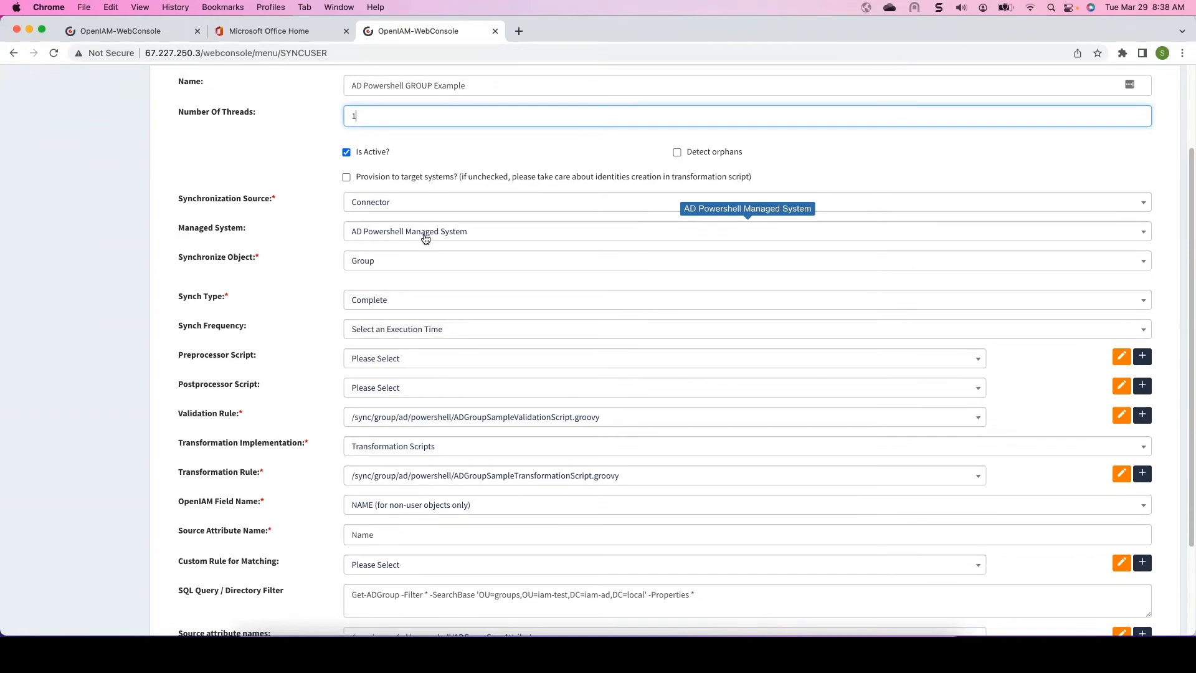
click(425, 235)
click(383, 300)
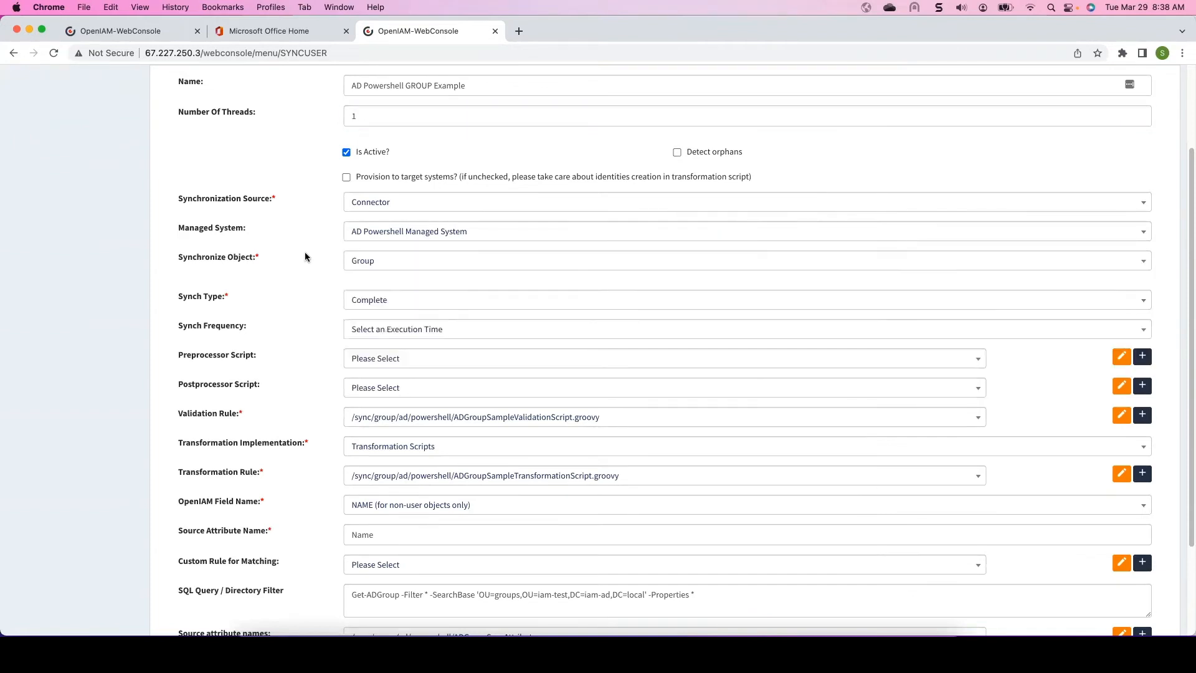
- Inspect the available options for Synchronize Object, Synch Type and Synch Frequency without changing them
click(382, 273)
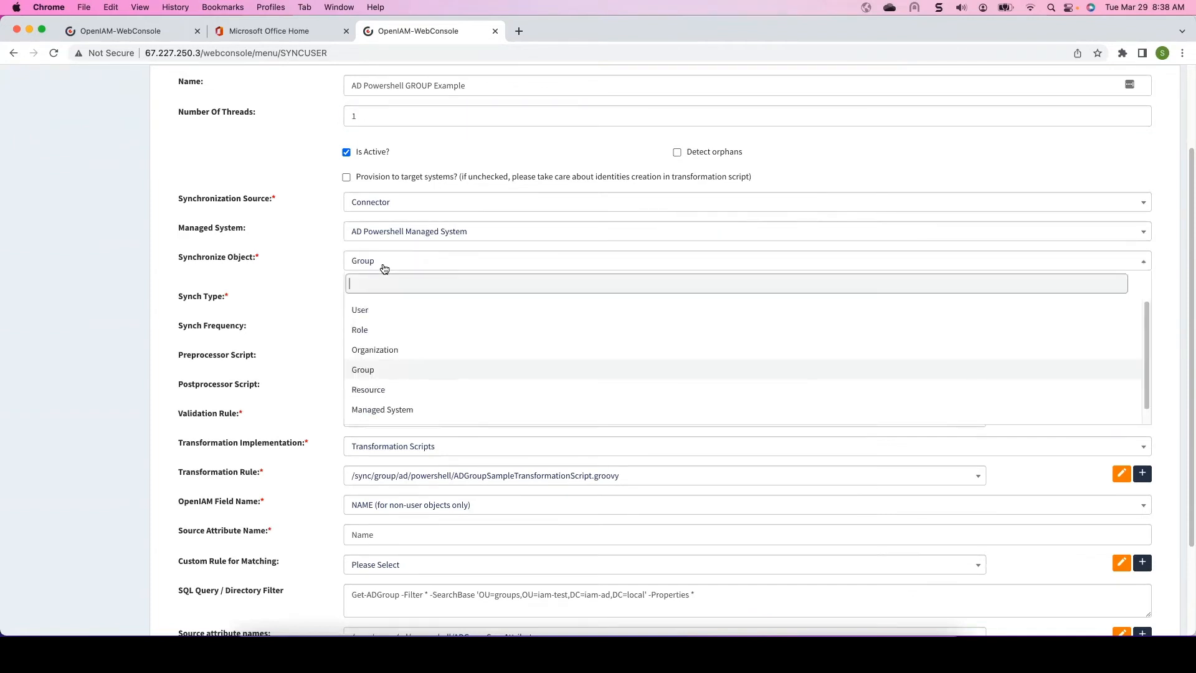
click(304, 316)
scroll(409, 284, down, 1)
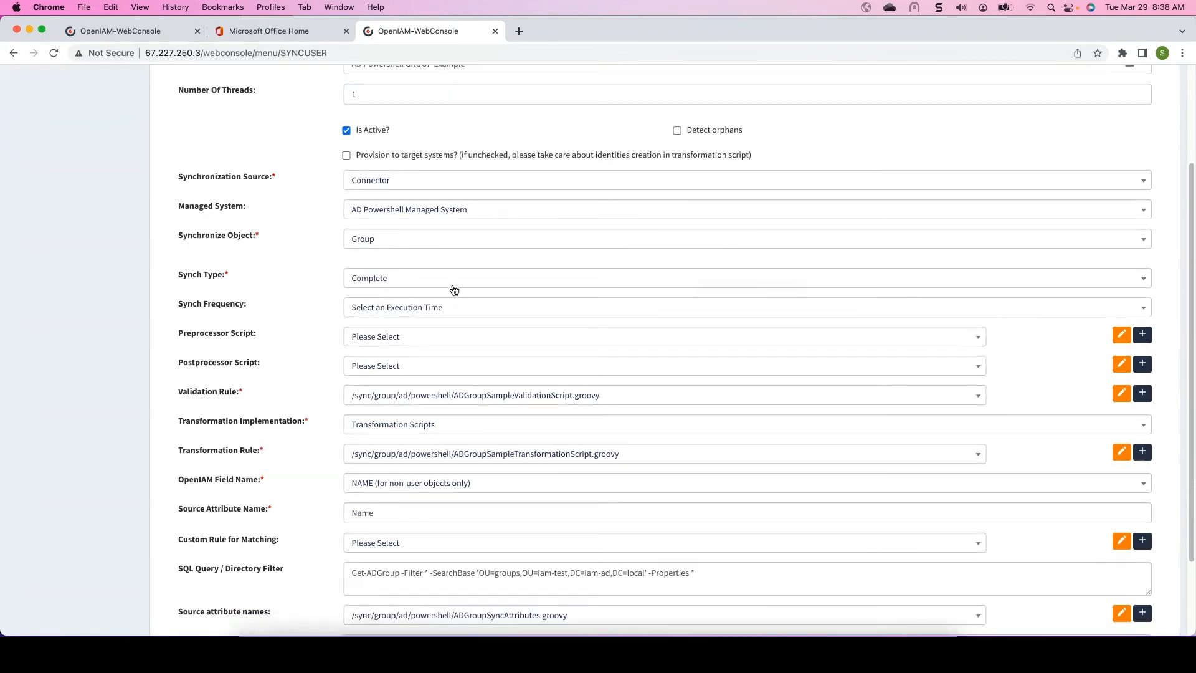
click(402, 286)
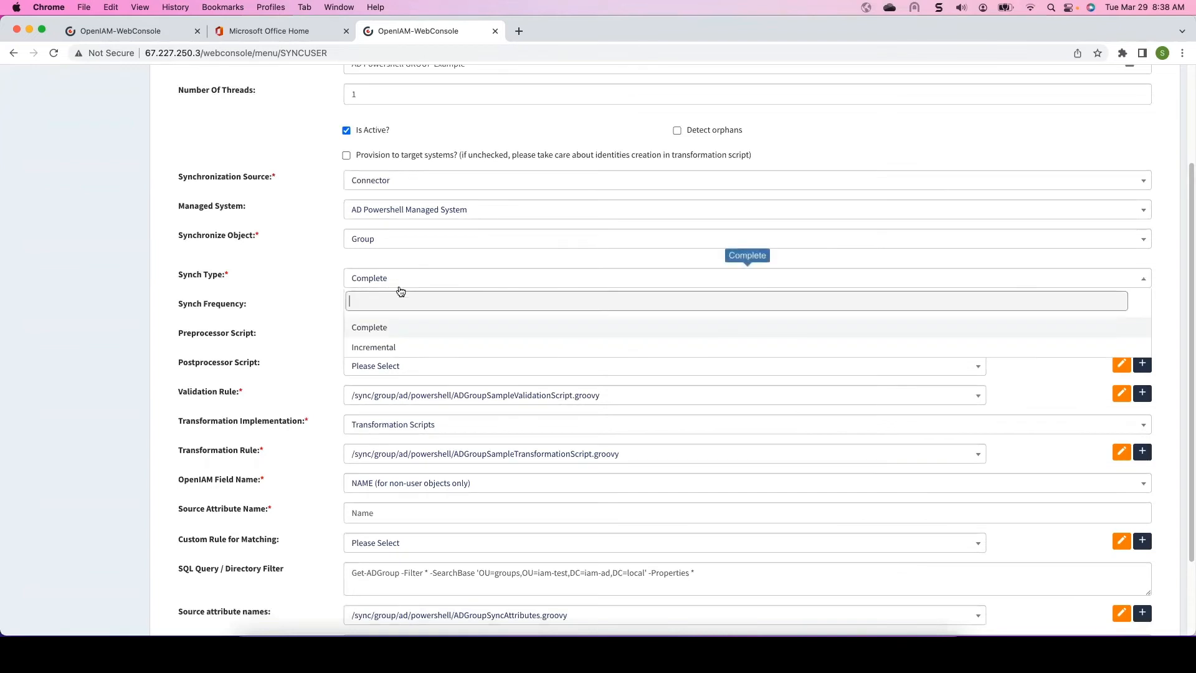
click(297, 276)
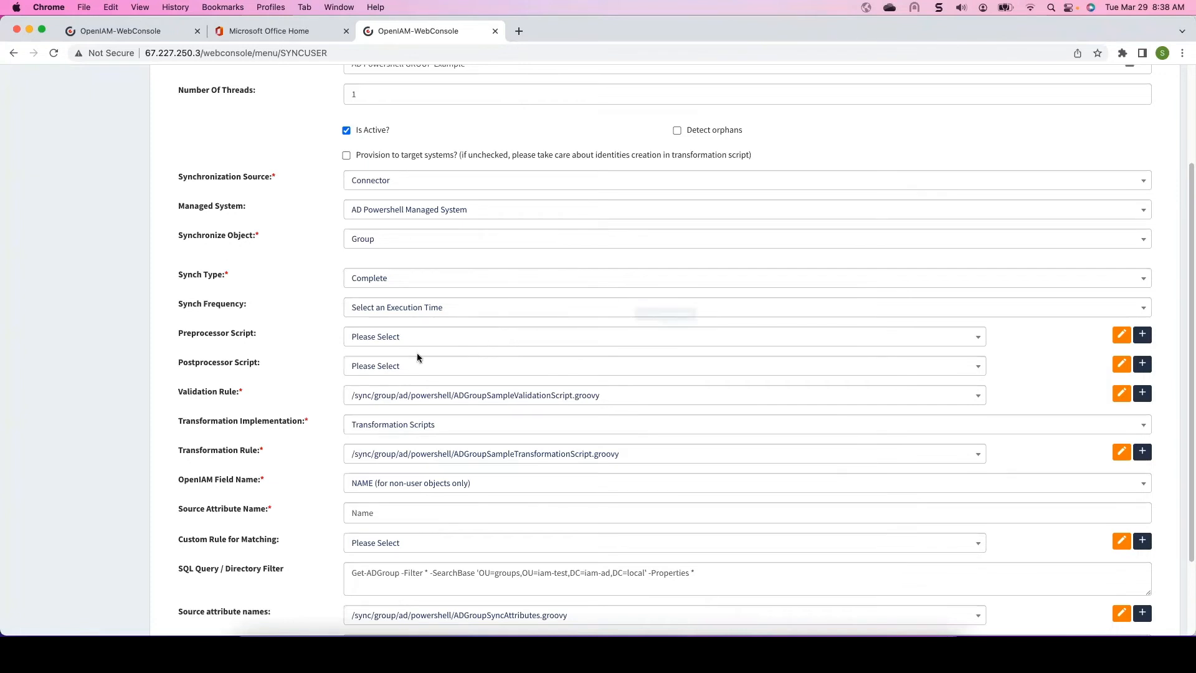
scroll(424, 368, down, 1)
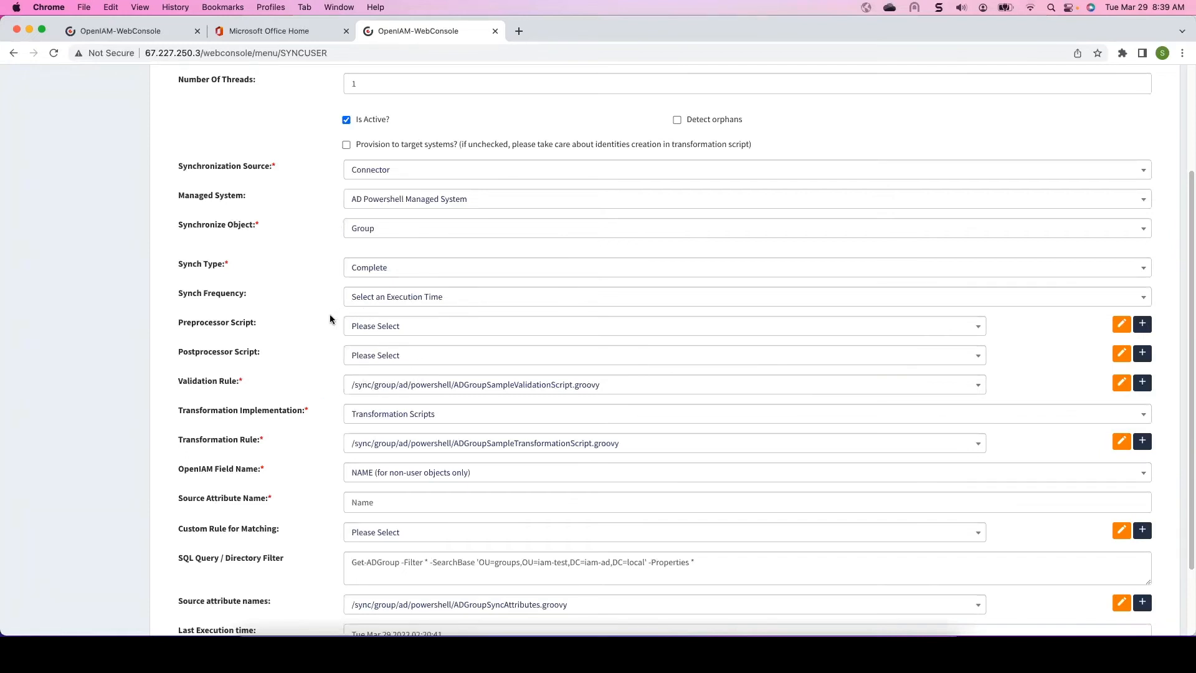
scroll(330, 319, down, 1)
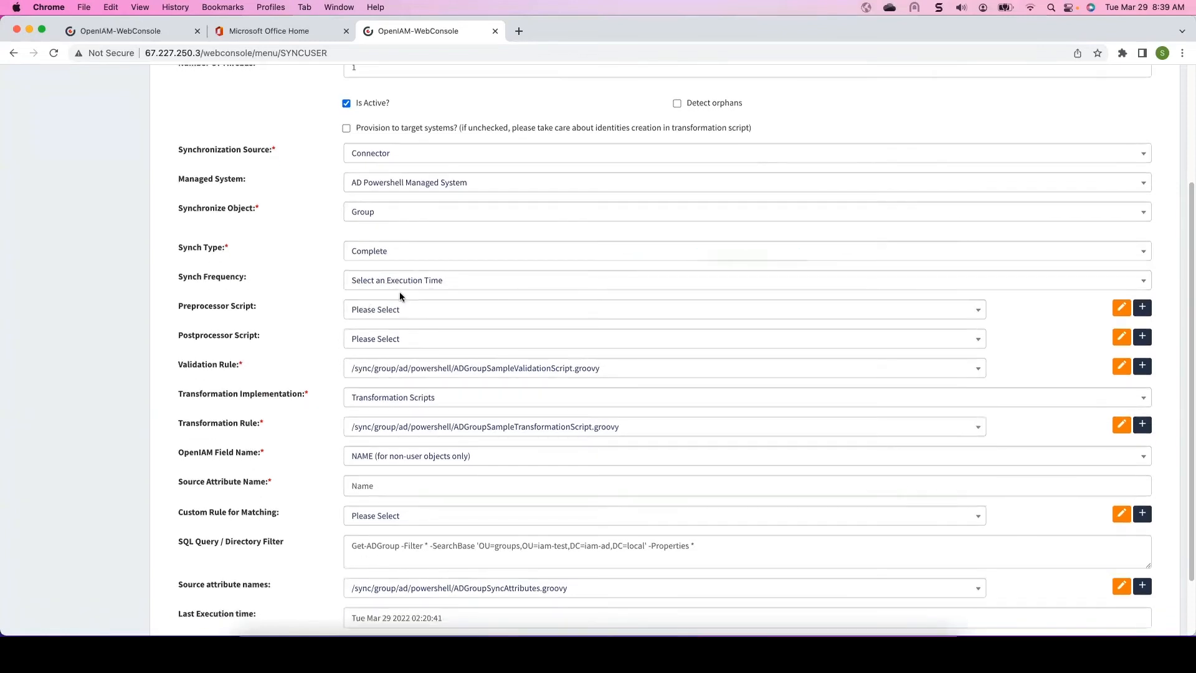
click(405, 283)
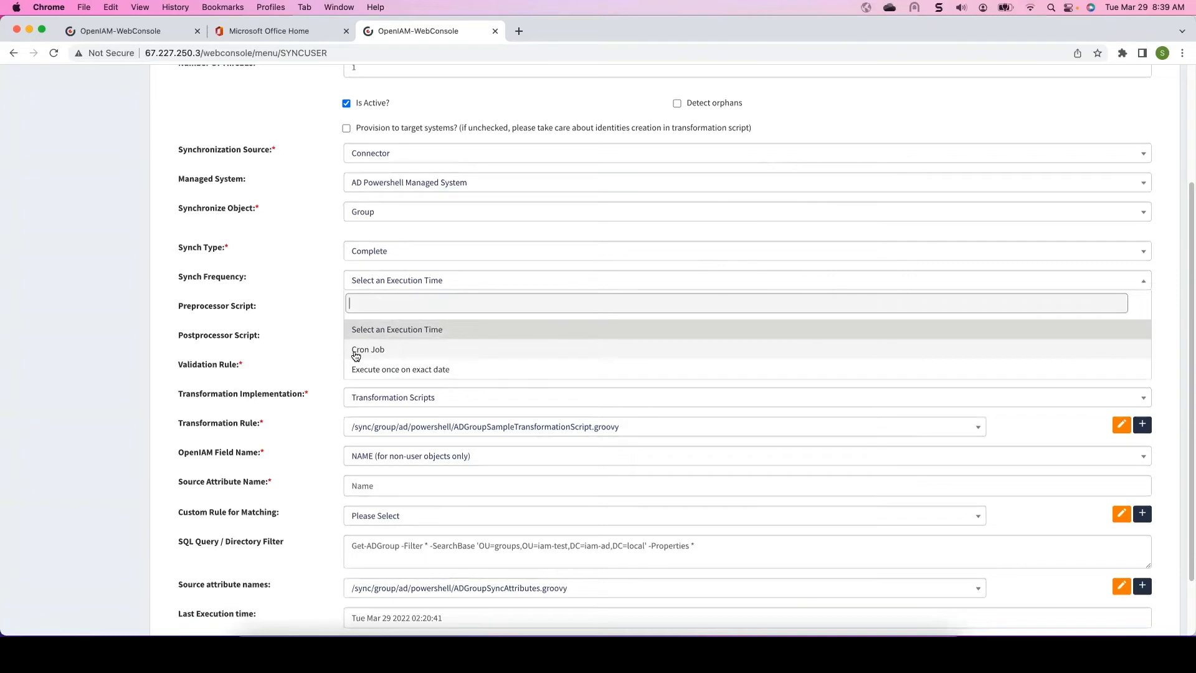
click(321, 283)
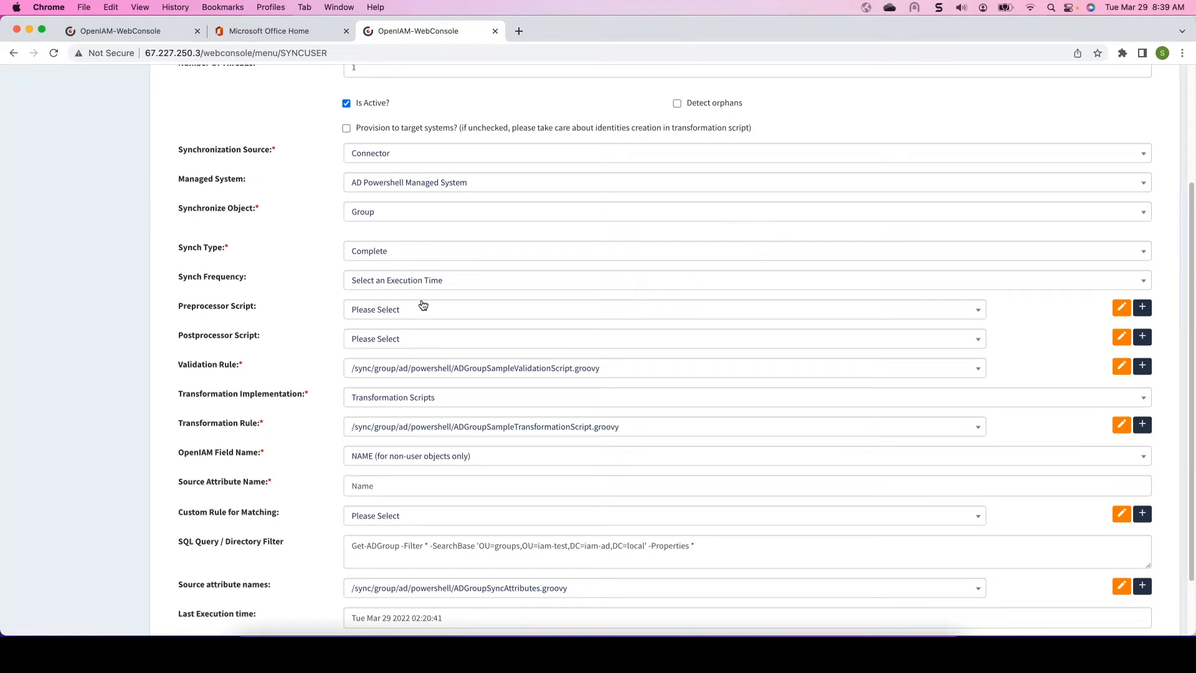
scroll(315, 281, down, 3)
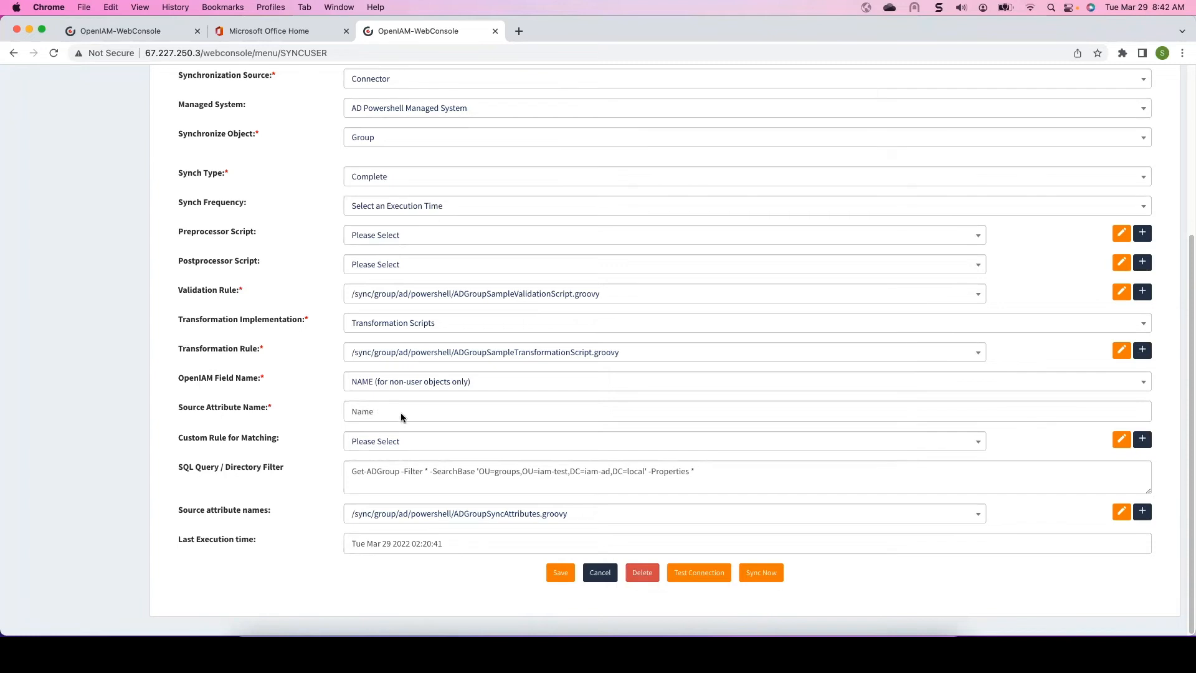
- Examine the SearchBase OU path in the SQL Query / Directory Filter of the synchronization
click(368, 475)
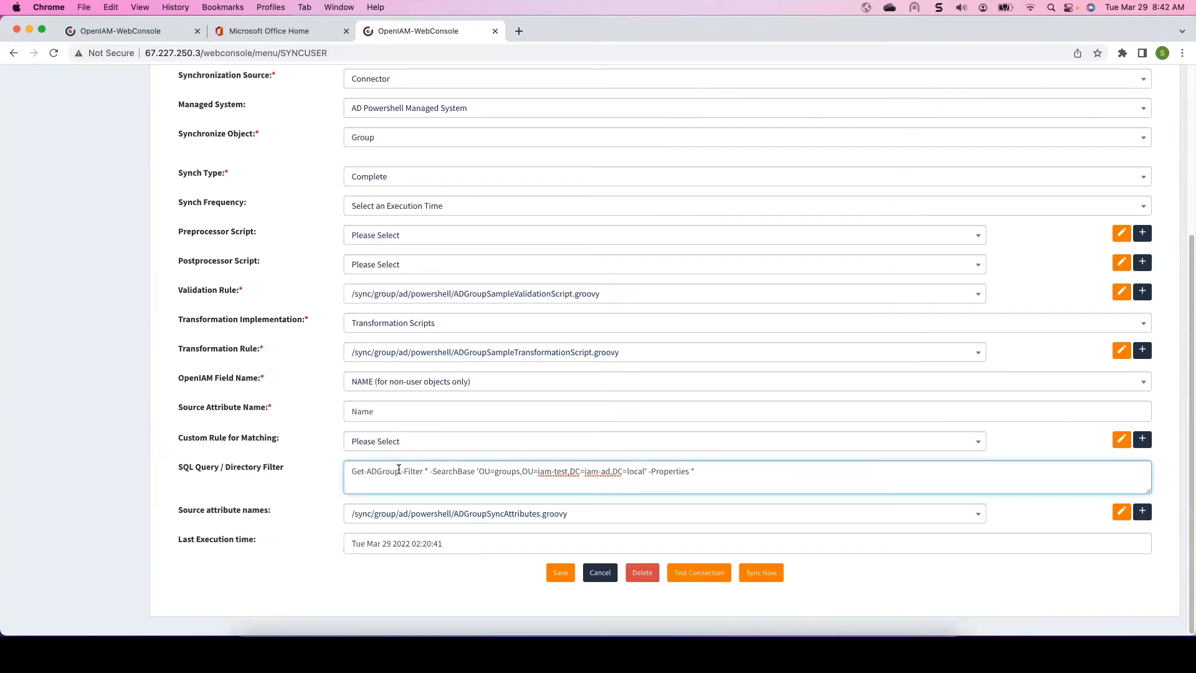
drag(400, 471, 350, 473)
click(390, 471)
drag(484, 471, 645, 469)
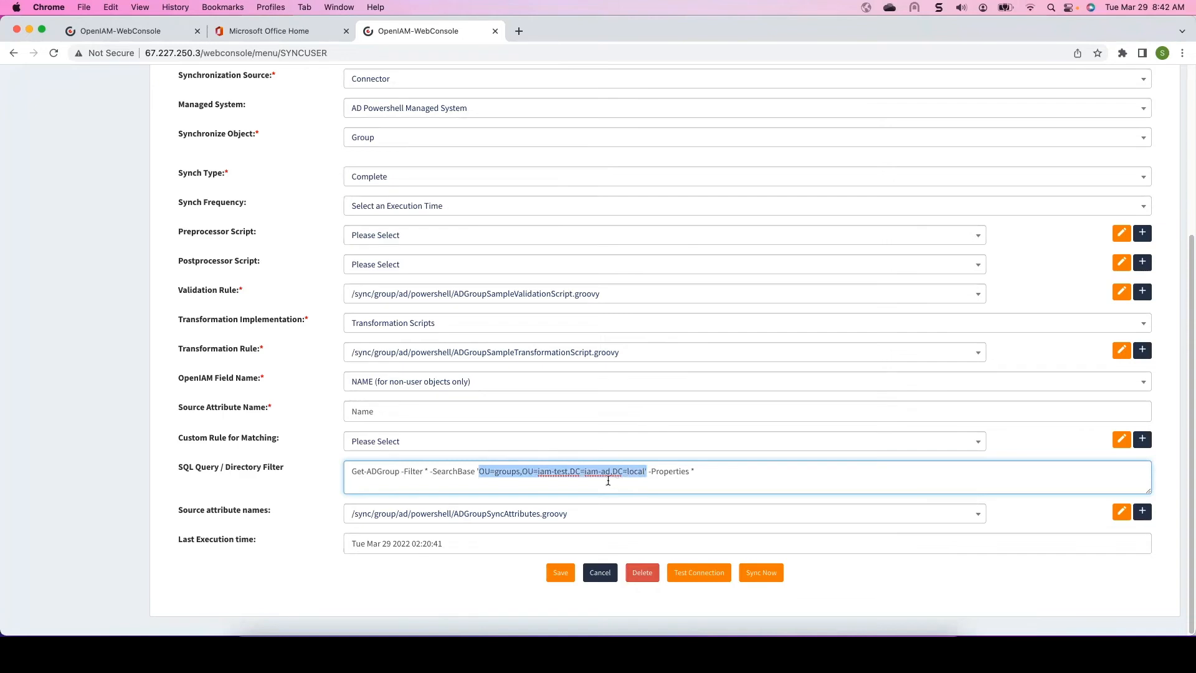
click(549, 484)
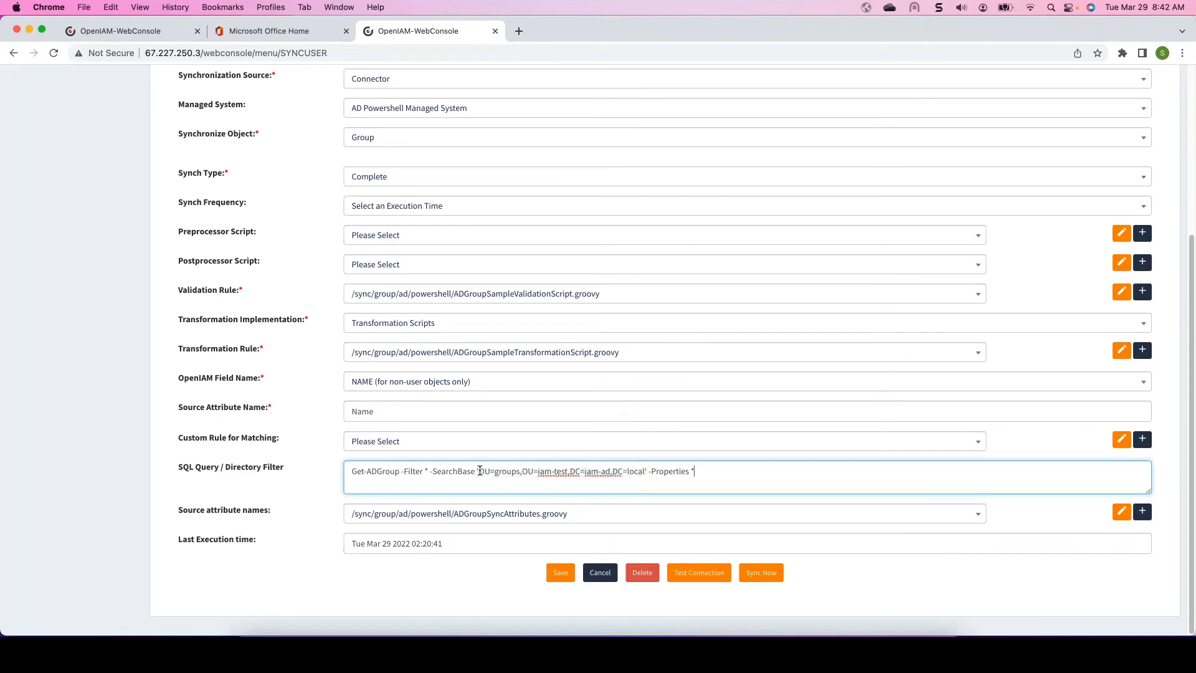
drag(478, 471, 646, 470)
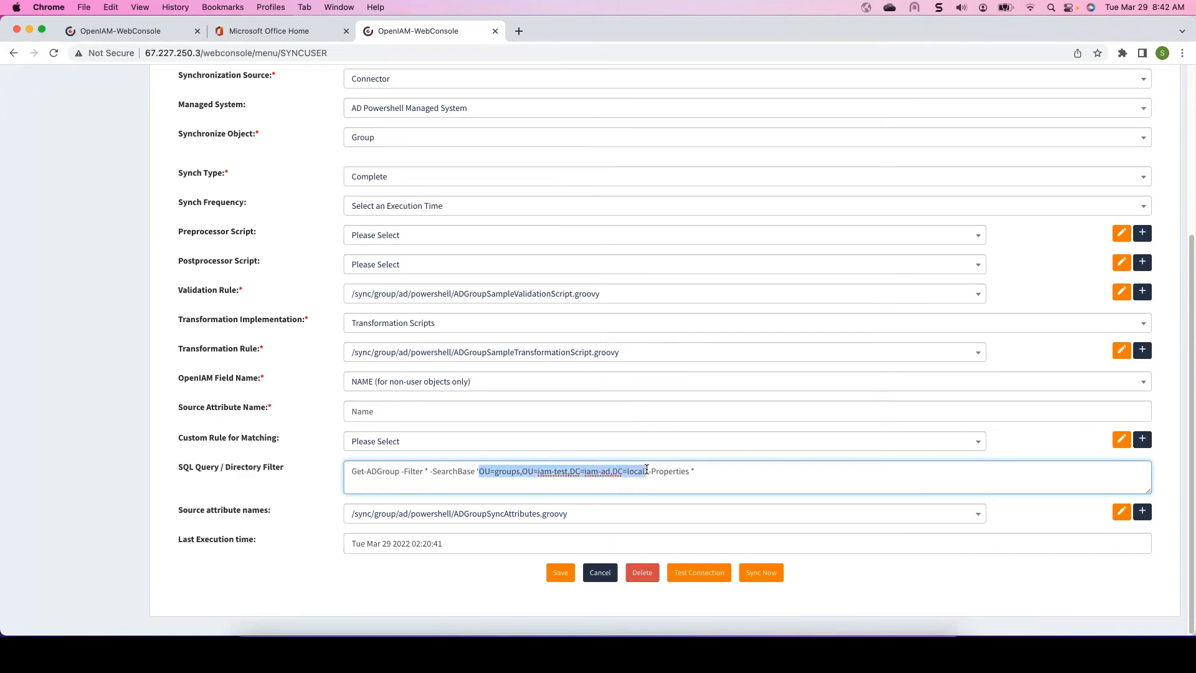
click(693, 480)
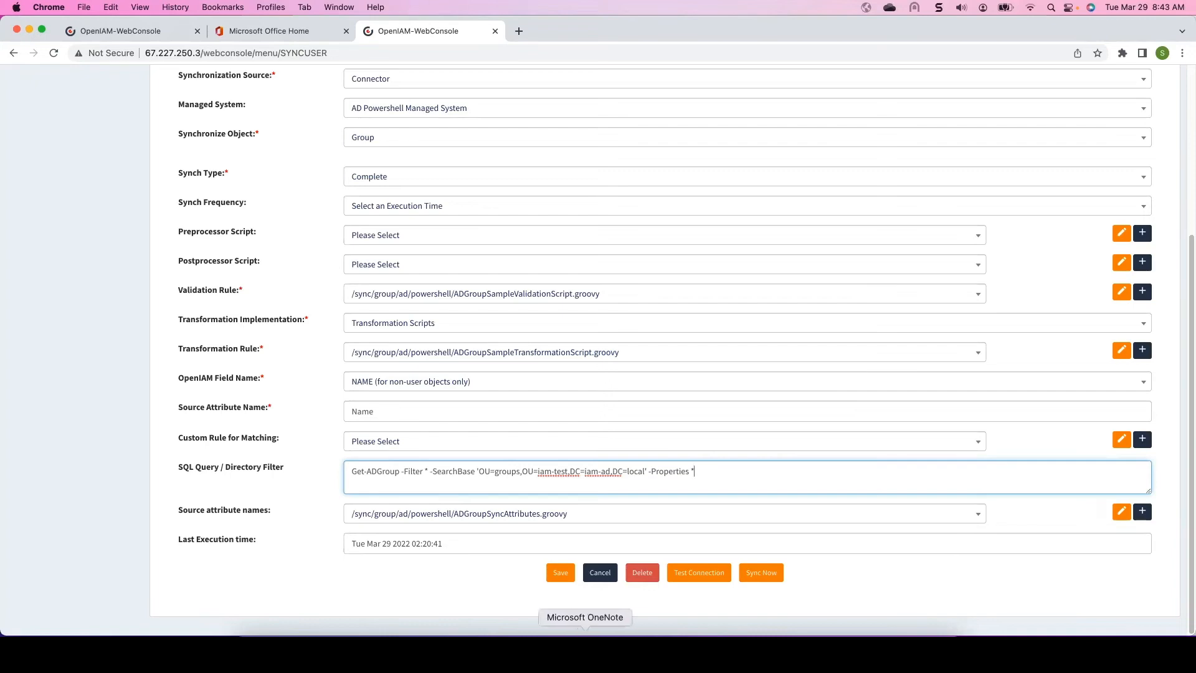
- Switch to the PowerPoint presentation and go to the Active Directory Filters slide
click(548, 651)
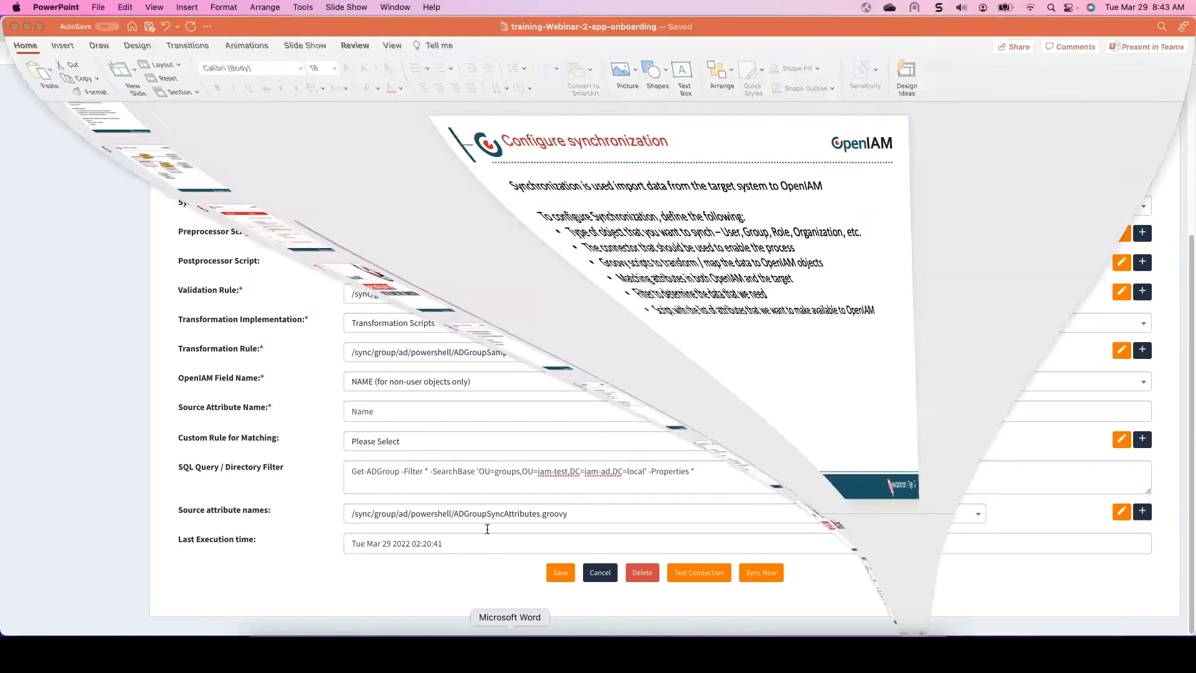
scroll(67, 533, down, 3)
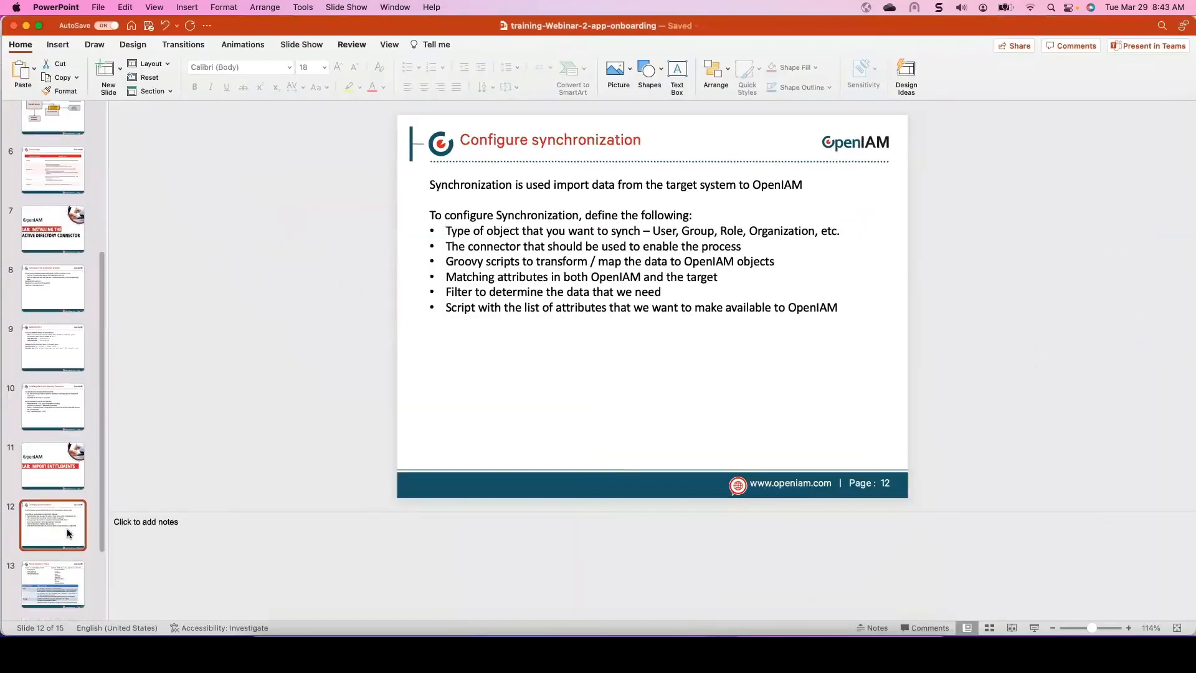
click(54, 585)
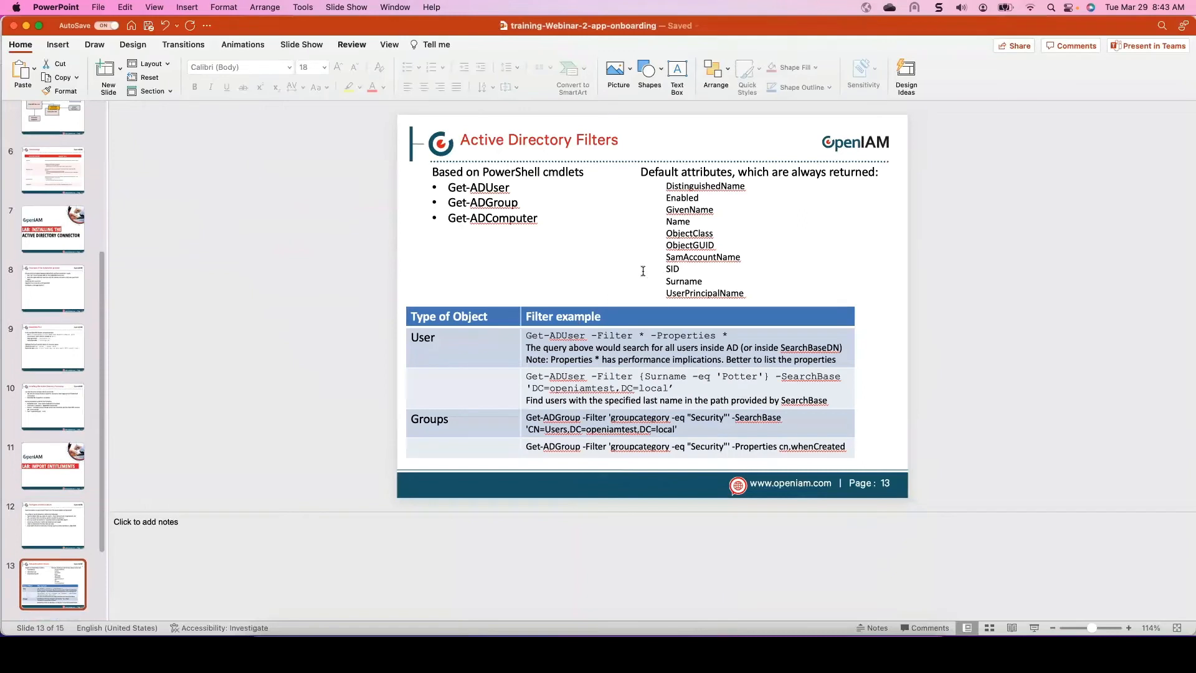
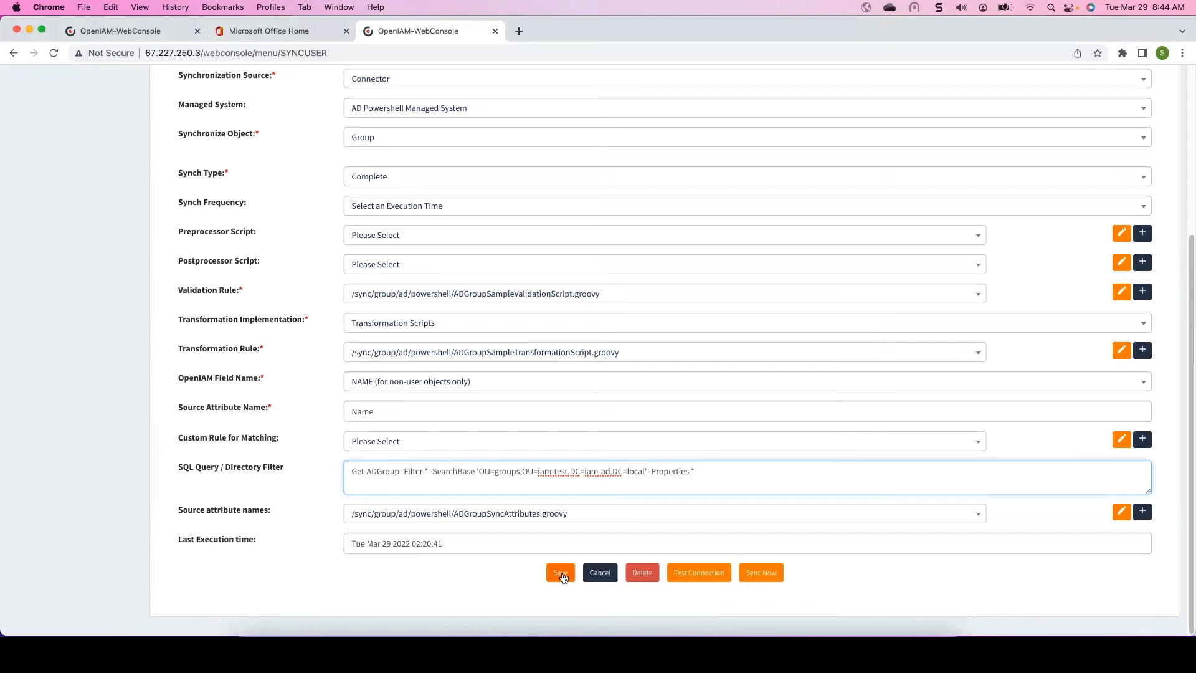
- Save the AD Powershell GROUP Example synchronization and run it with Sync Now
click(562, 573)
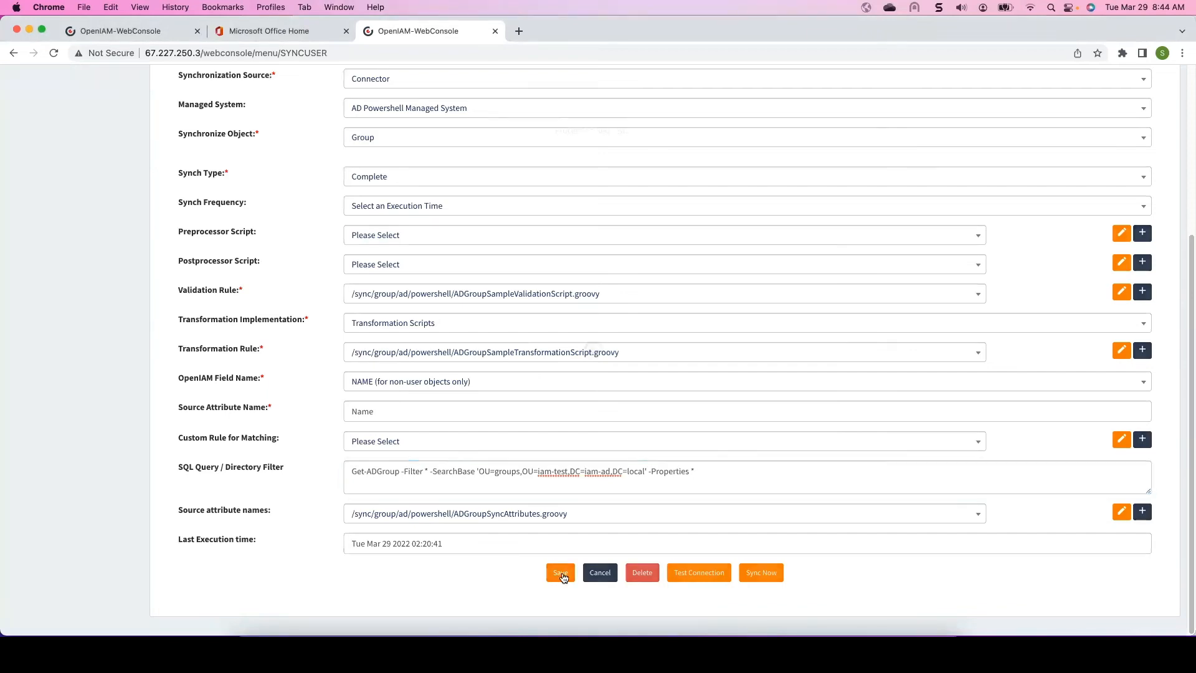
scroll(717, 272, down, 5)
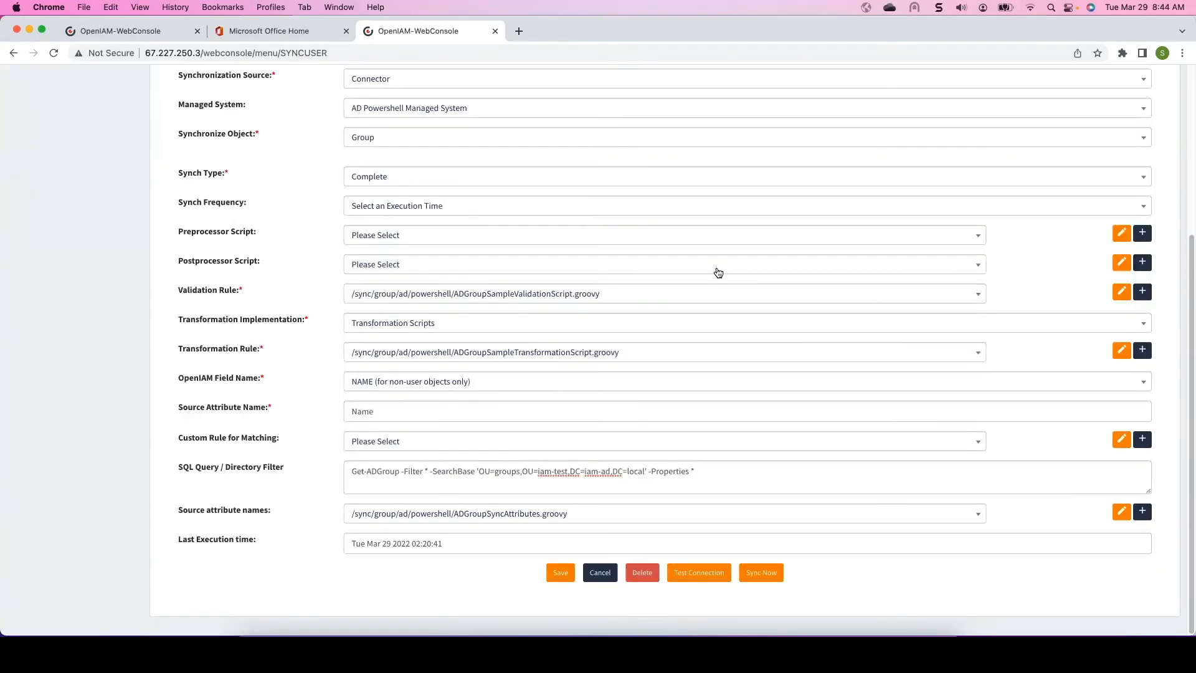
click(759, 571)
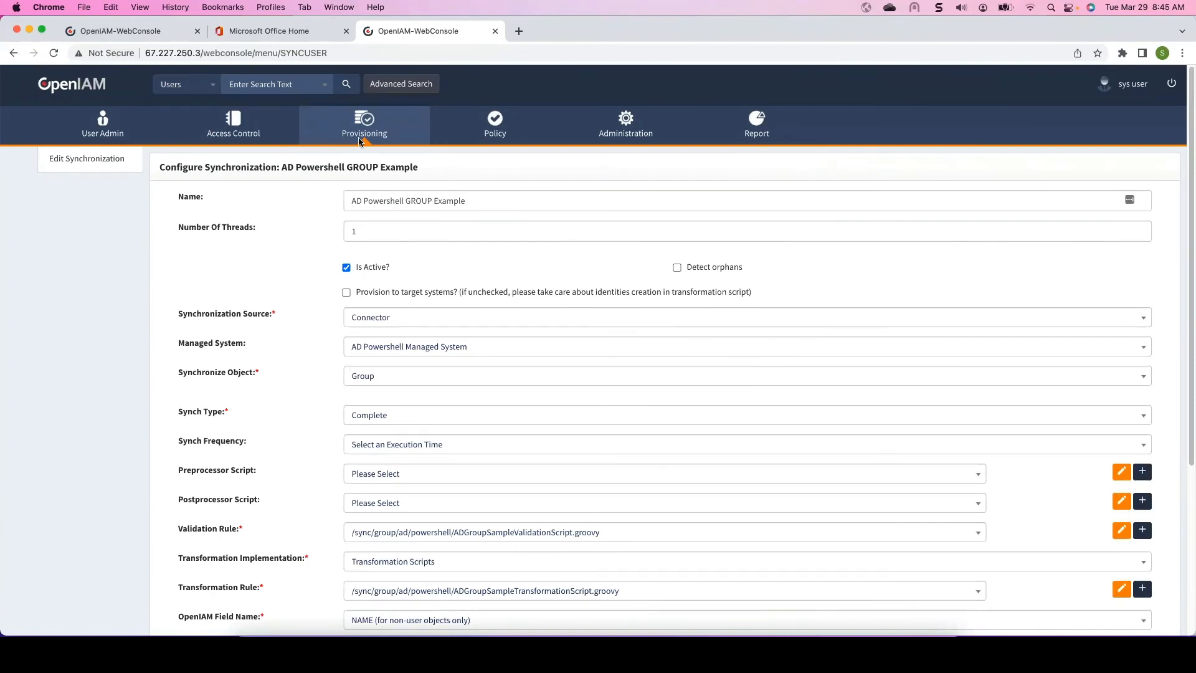
- Open the Sales group from the Access Control group list and examine its managed system and DistinguishedName
mouse_move(236, 132)
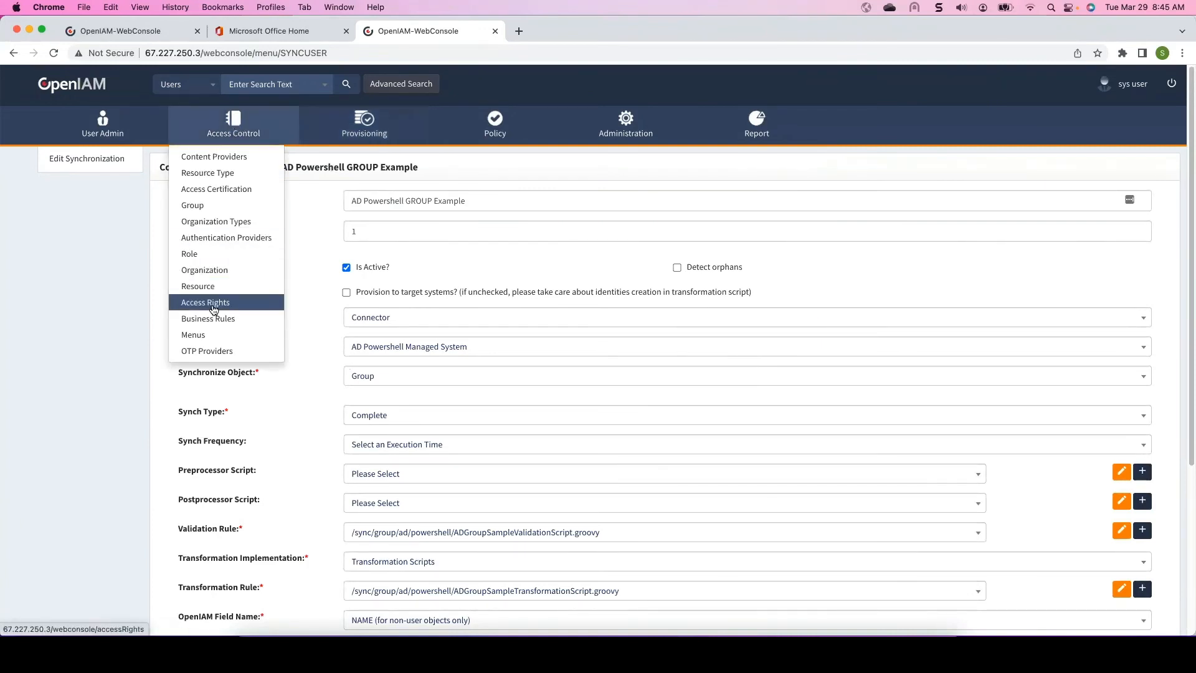
click(206, 204)
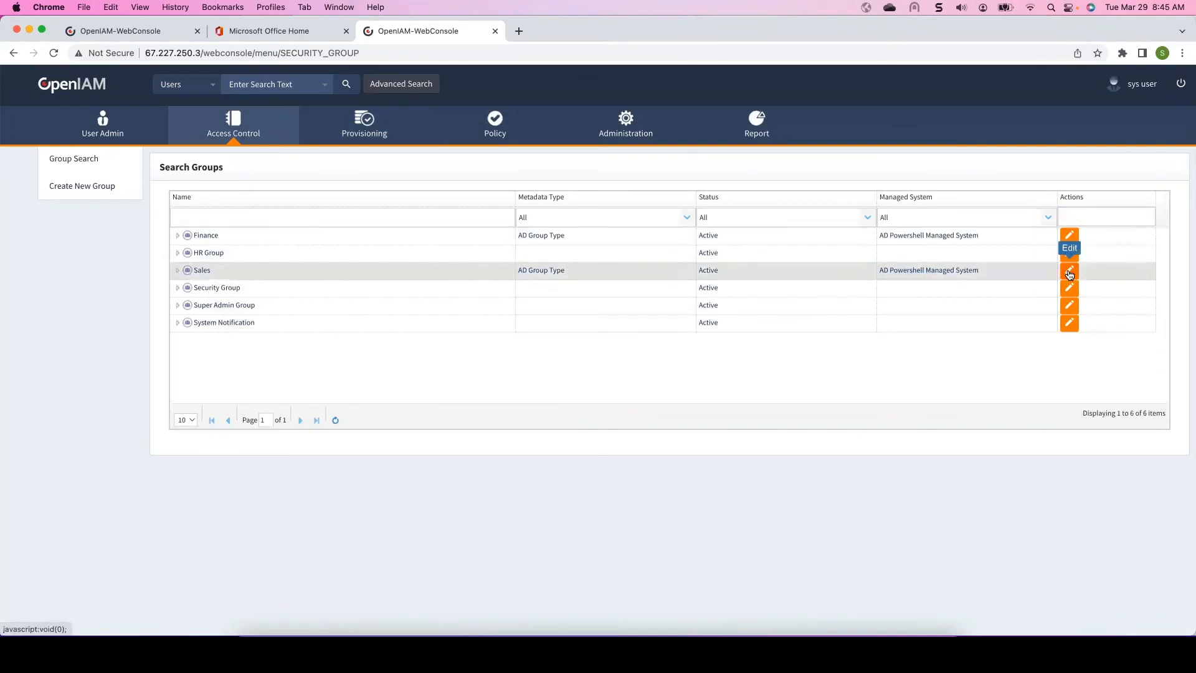
click(1068, 270)
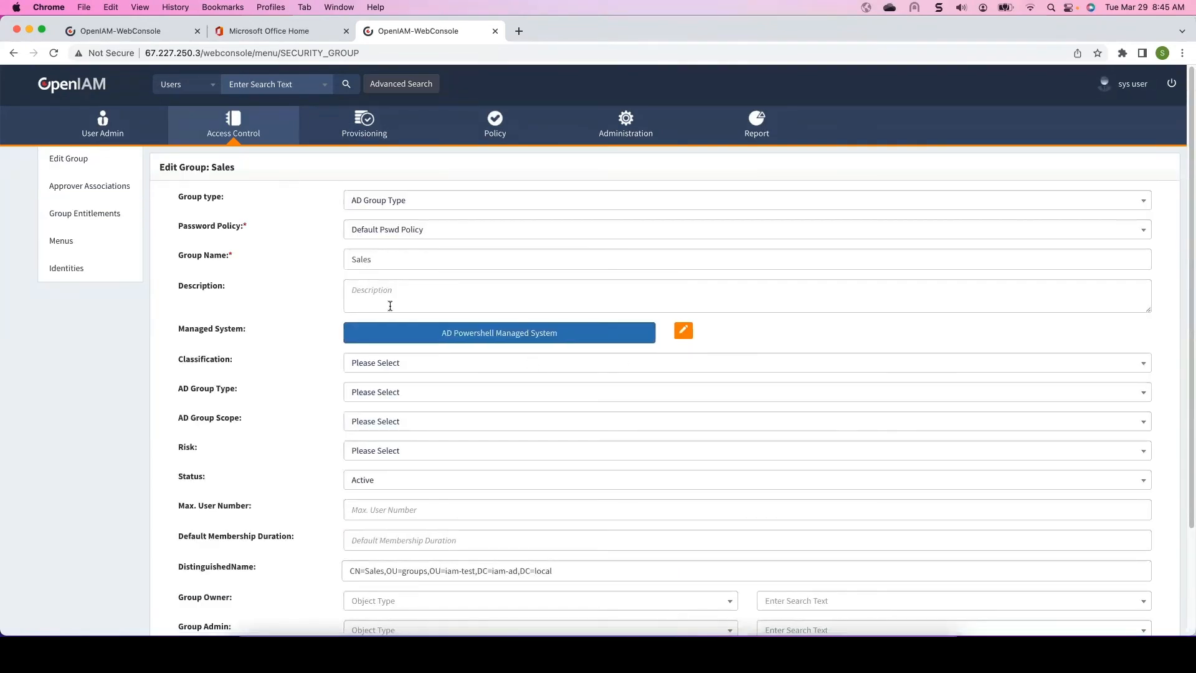
scroll(390, 306, down, 5)
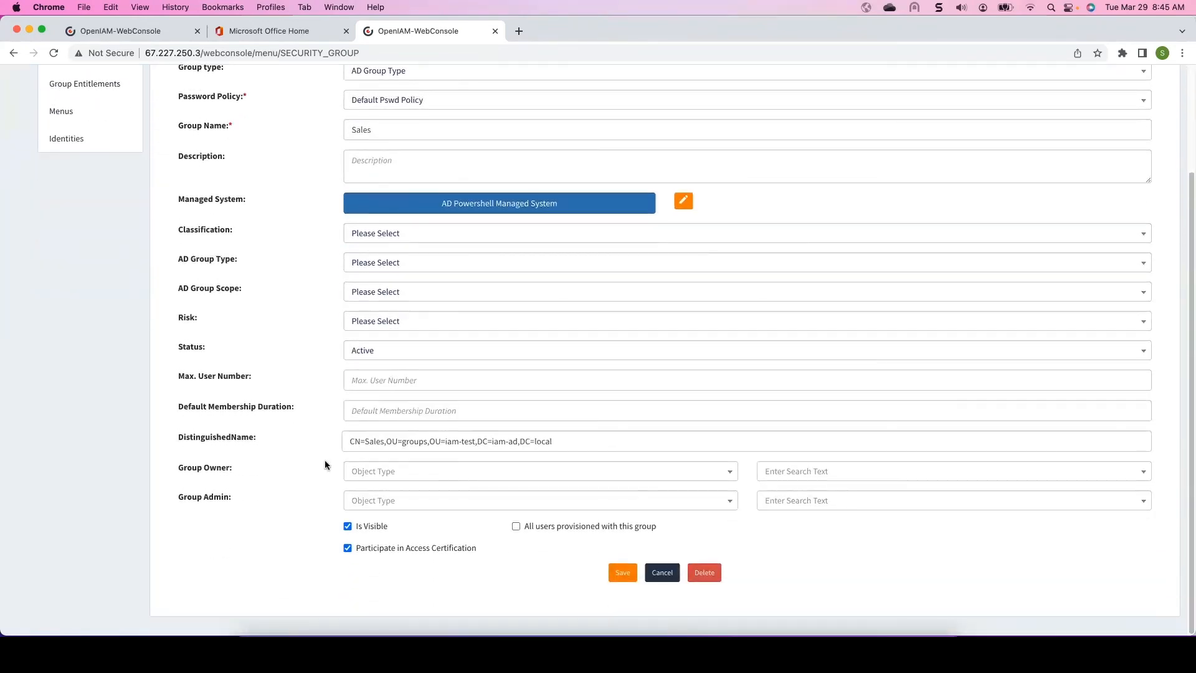
drag(559, 443, 304, 444)
click(316, 443)
scroll(317, 442, up, 5)
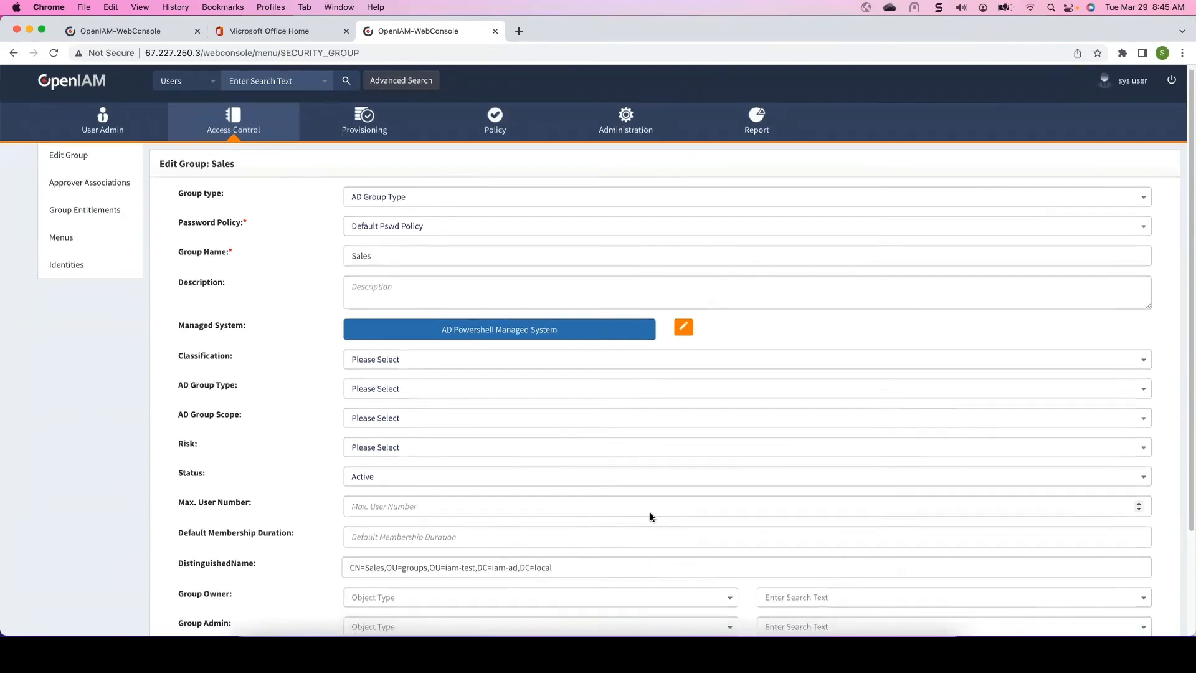
scroll(650, 517, down, 3)
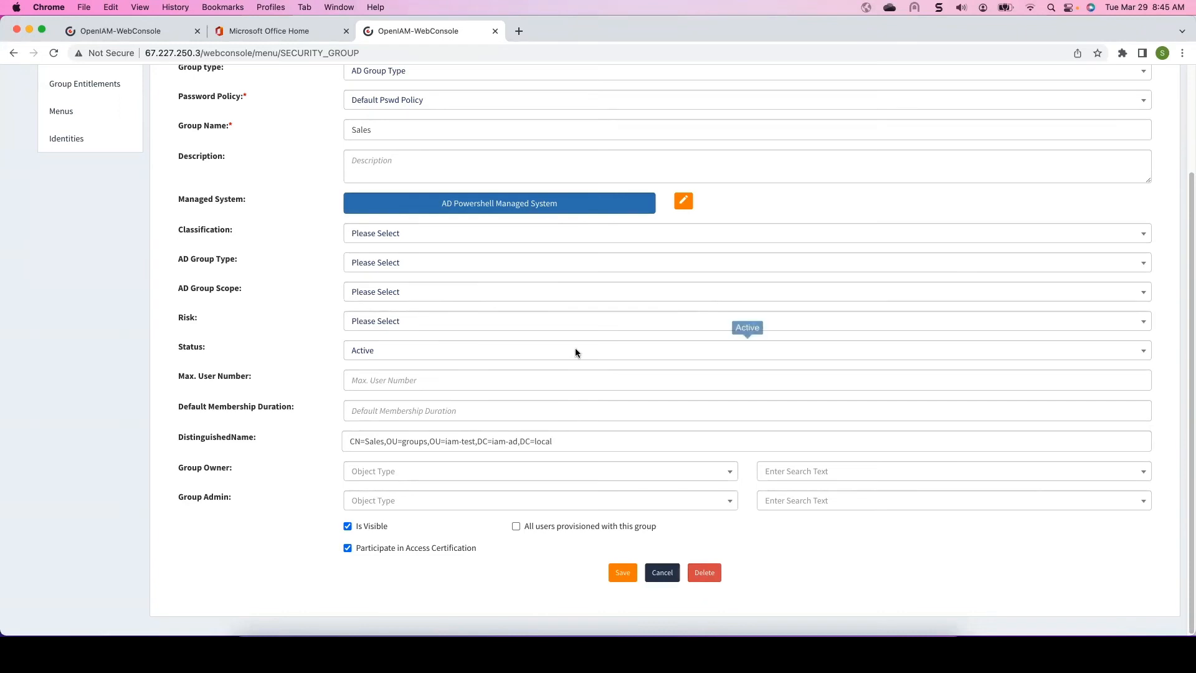
scroll(574, 347, up, 3)
- Open the AD Powershell USER Example synchronization and review its settings and SearchBase directory filter
mouse_move(364, 127)
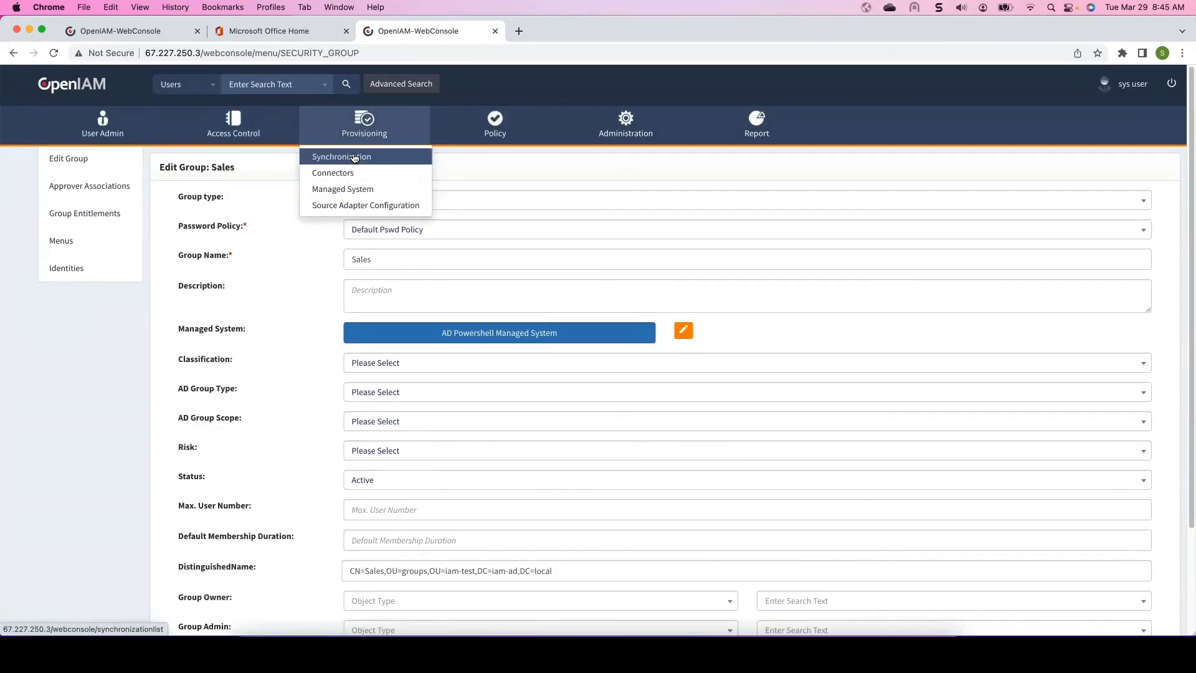
click(354, 158)
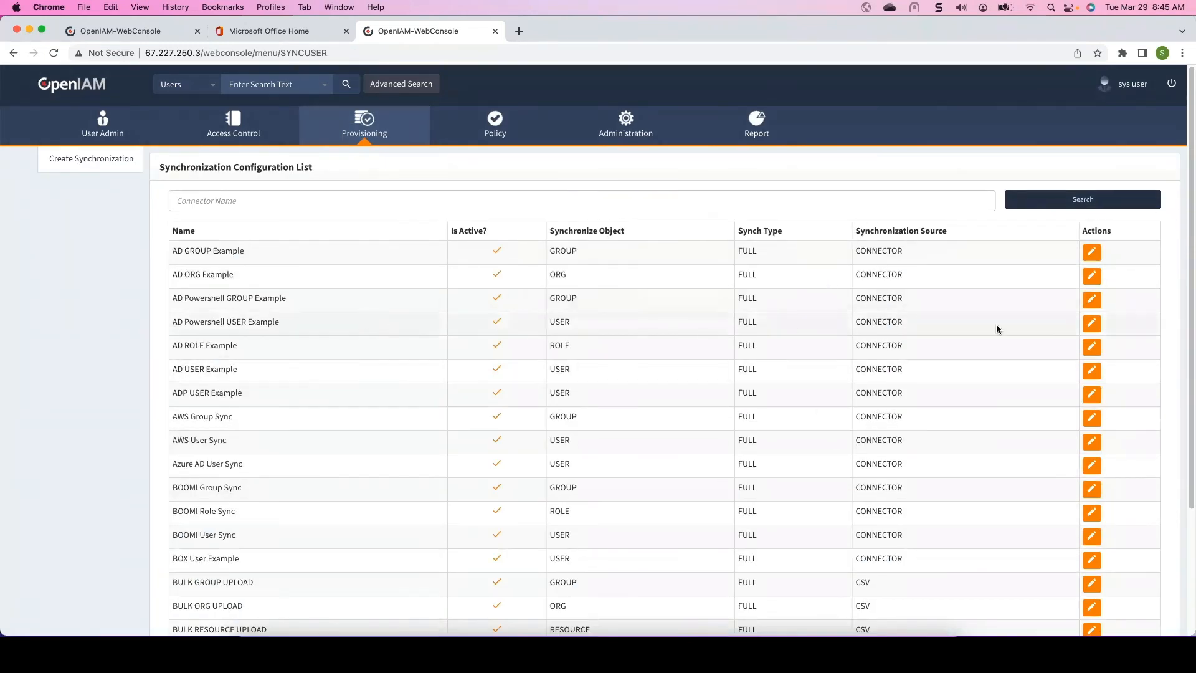
click(1092, 325)
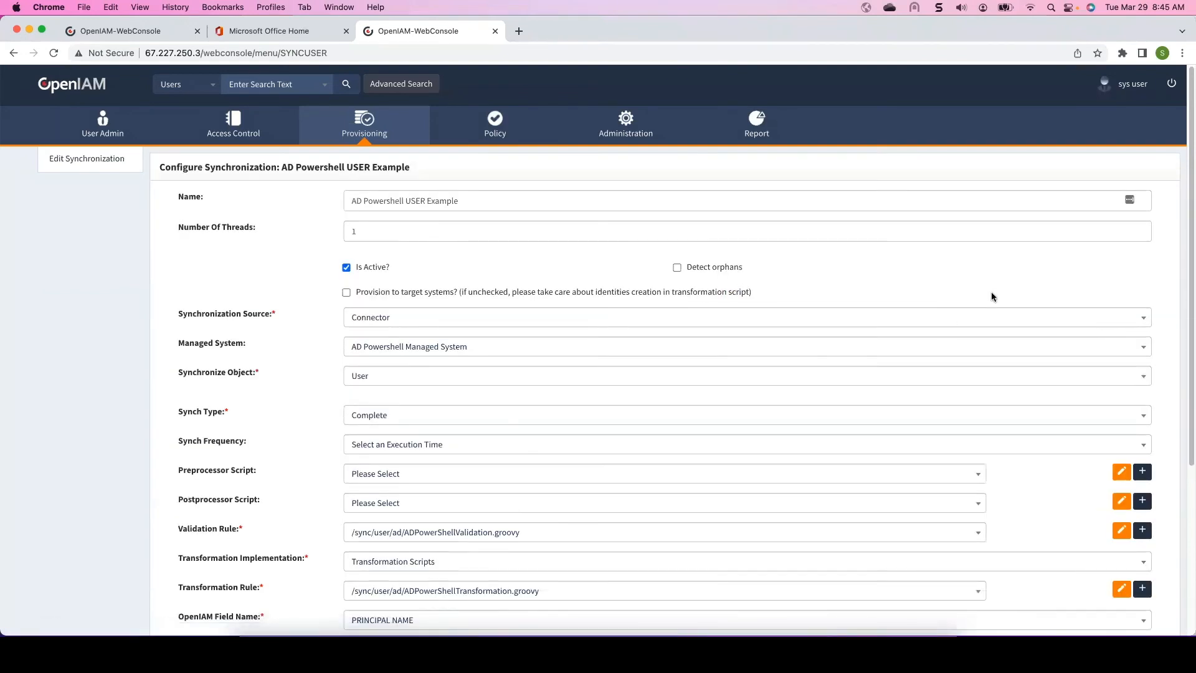
scroll(420, 250, down, 1)
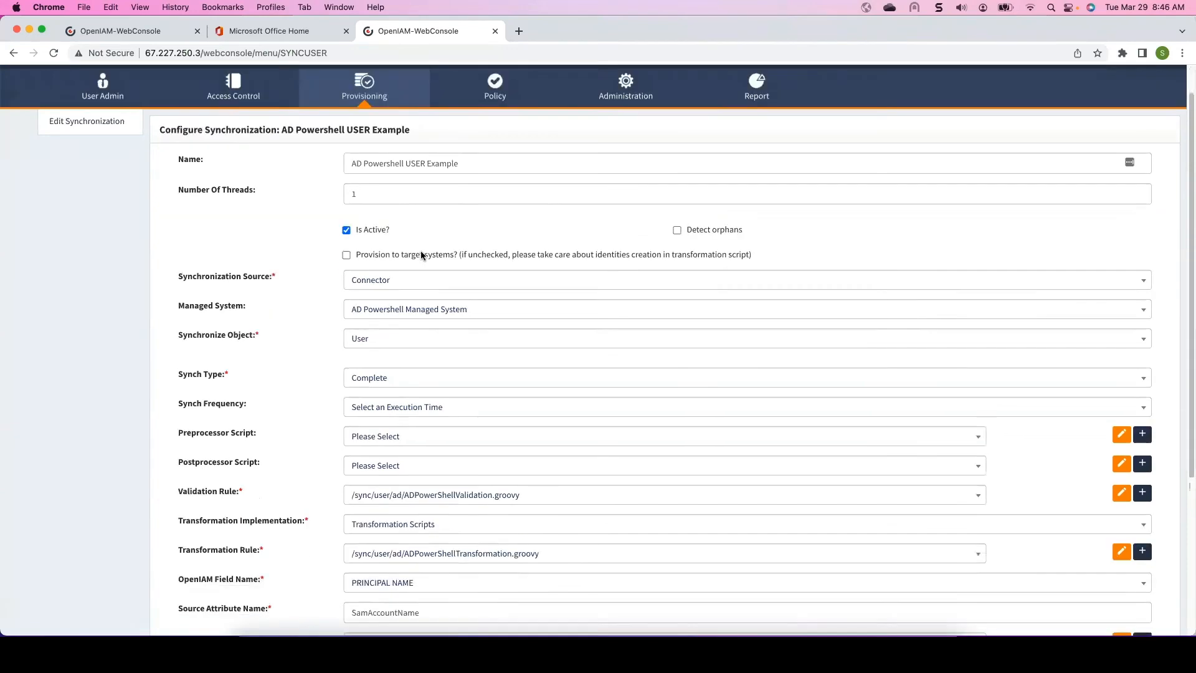
scroll(421, 251, down, 3)
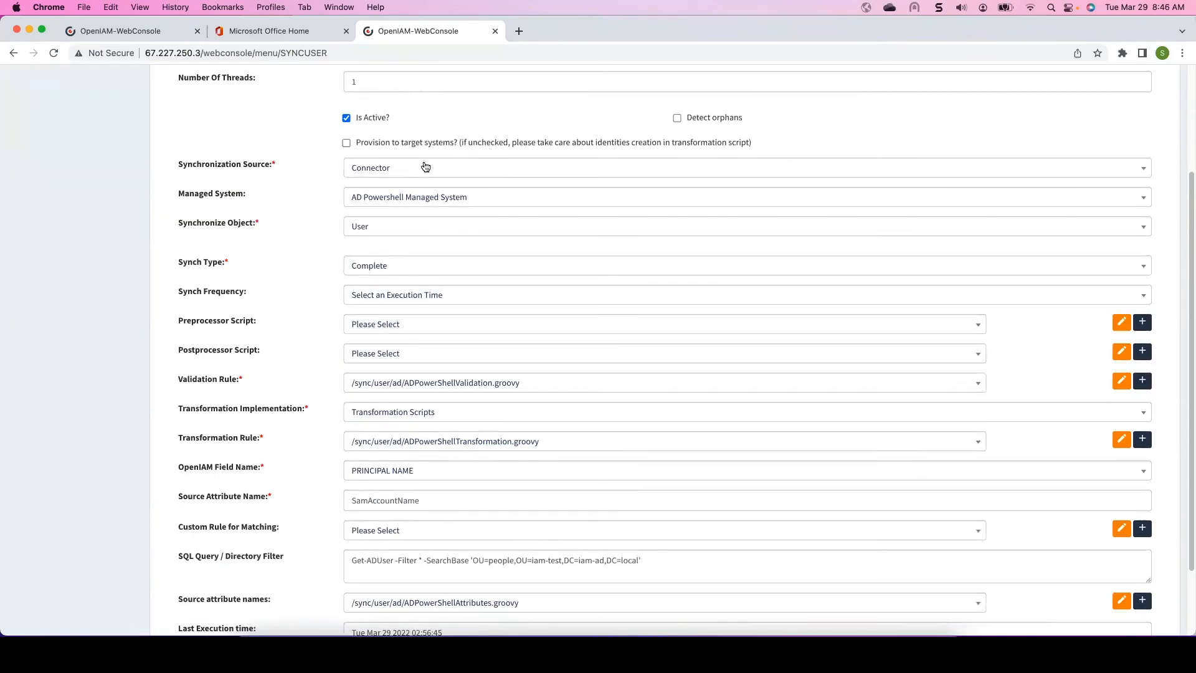
scroll(424, 162, down, 1)
scroll(424, 162, up, 4)
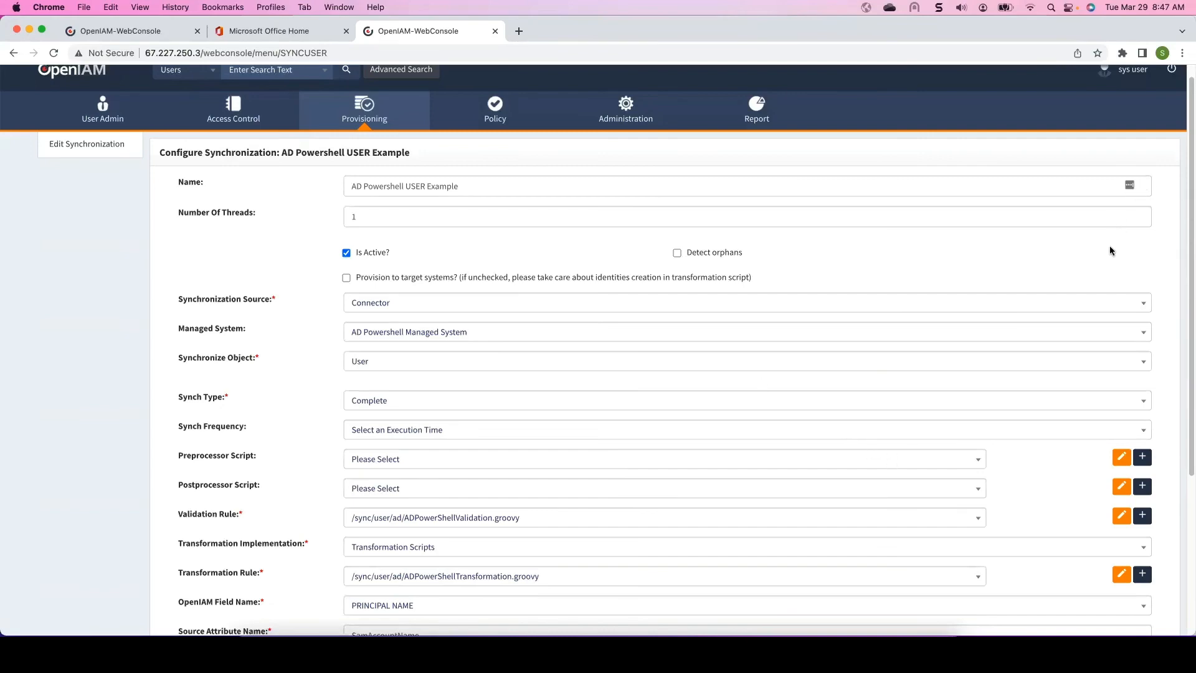
scroll(797, 408, down, 4)
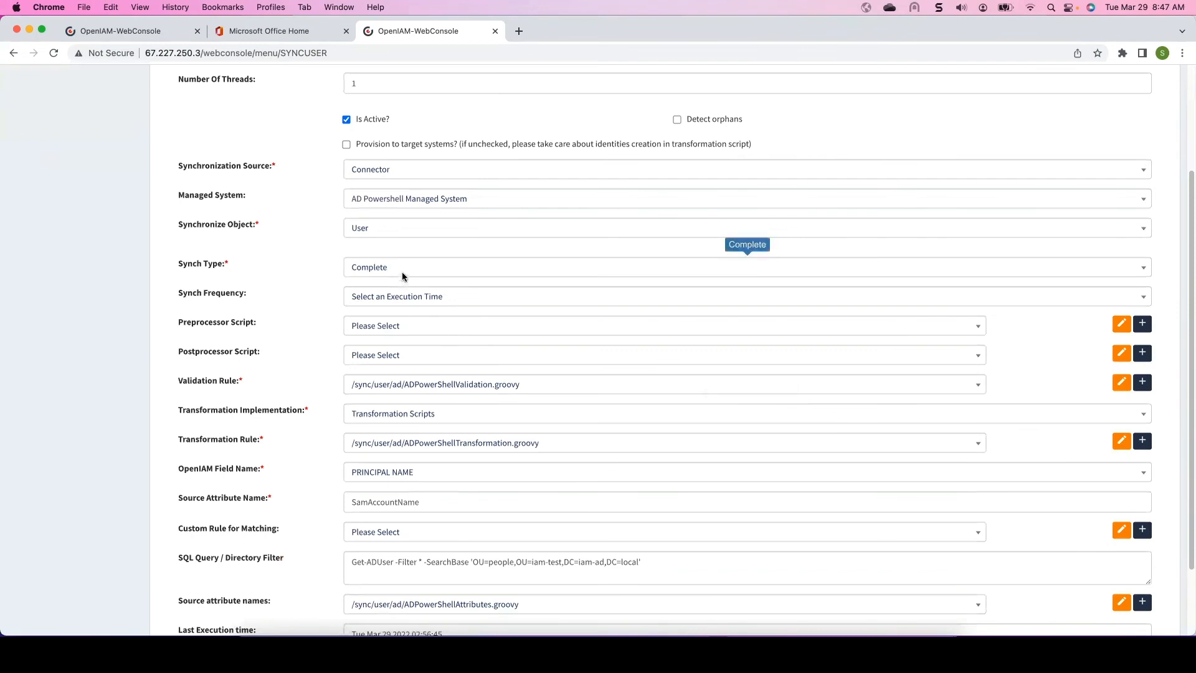
scroll(402, 278, down, 2)
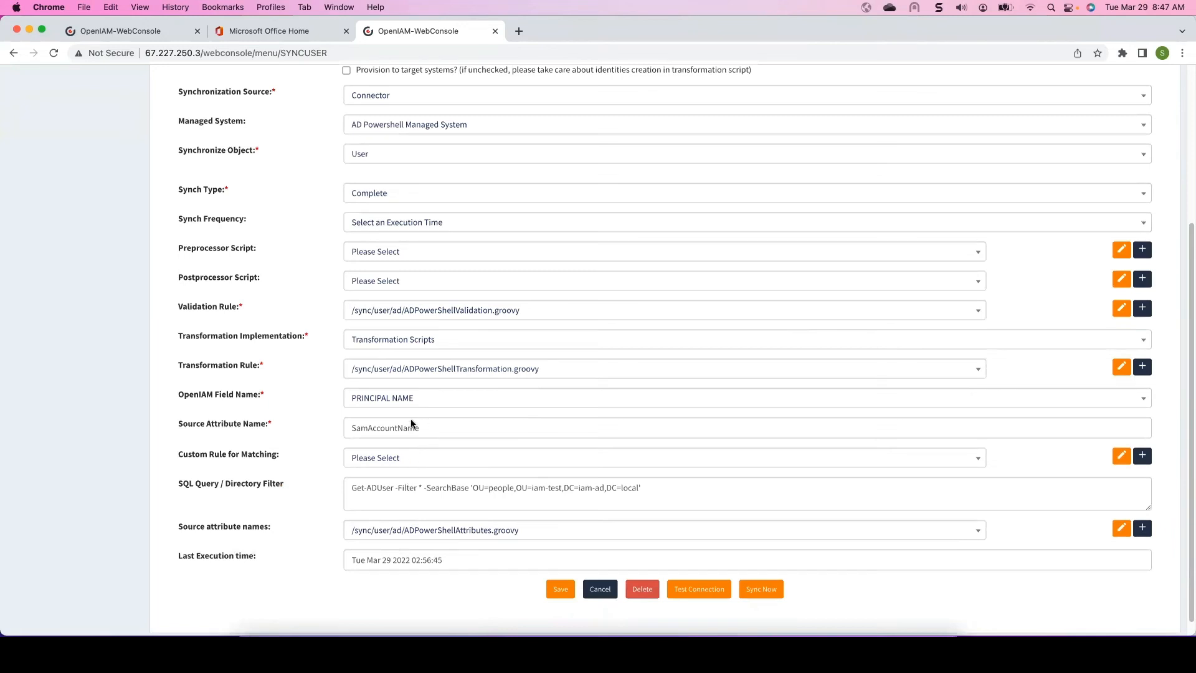
- Save the AD Powershell USER Example synchronization and run it with Sync Now
click(372, 426)
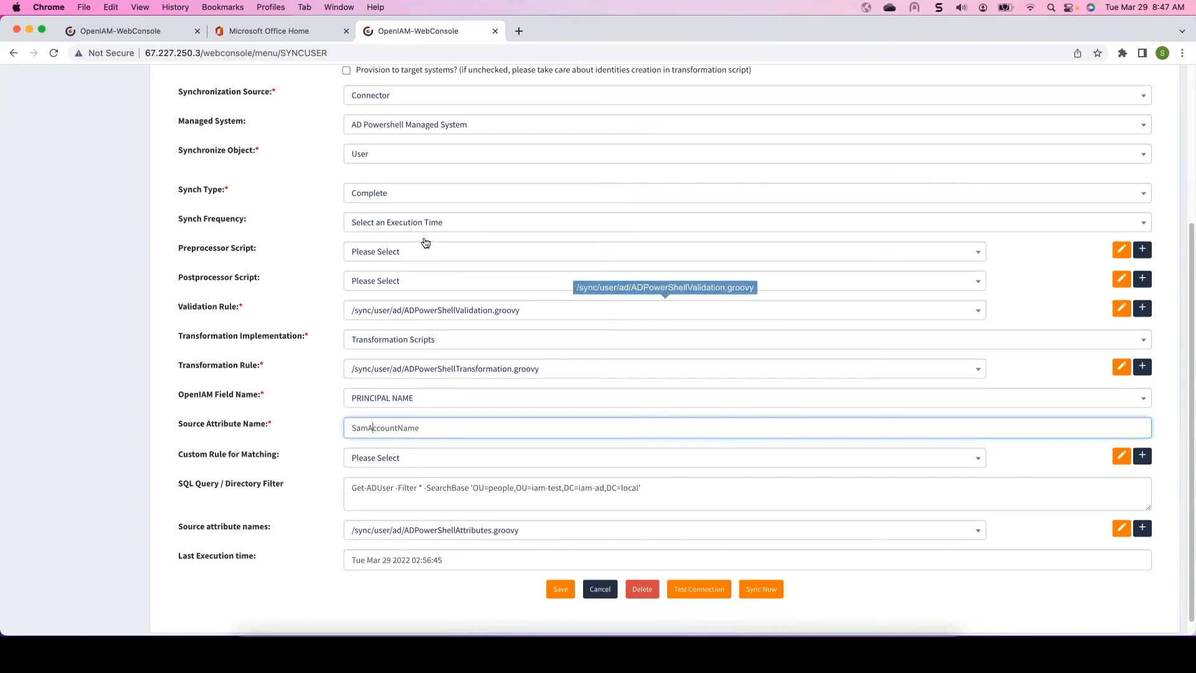
click(560, 589)
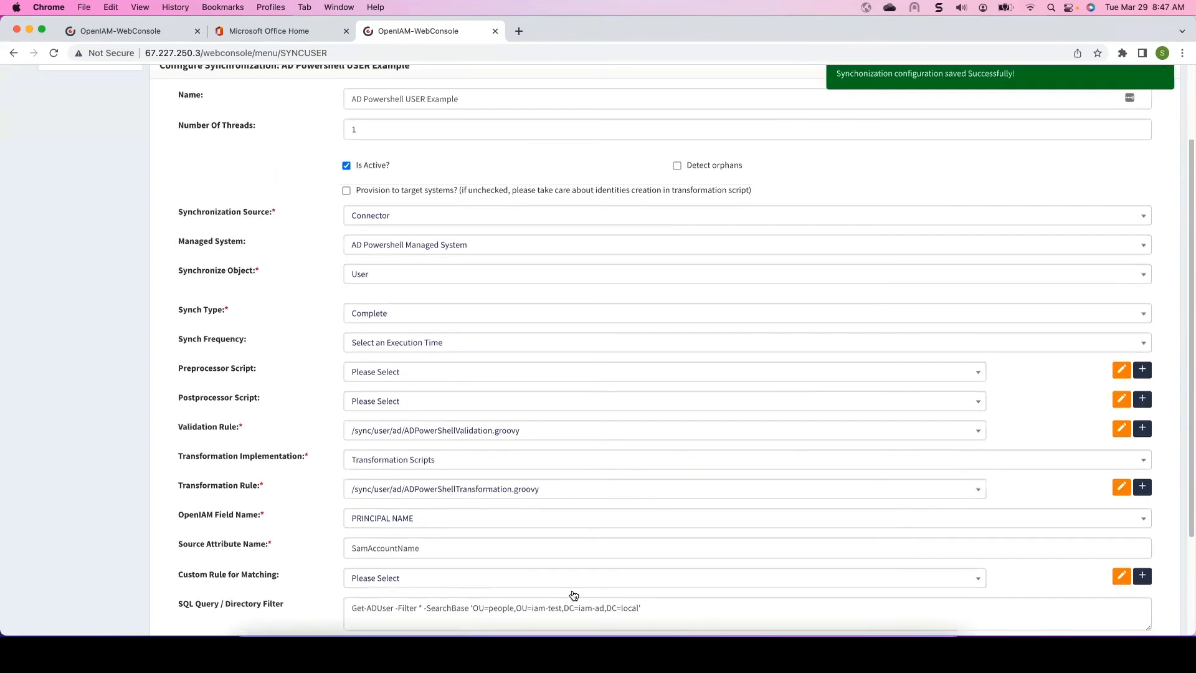
scroll(625, 523, down, 5)
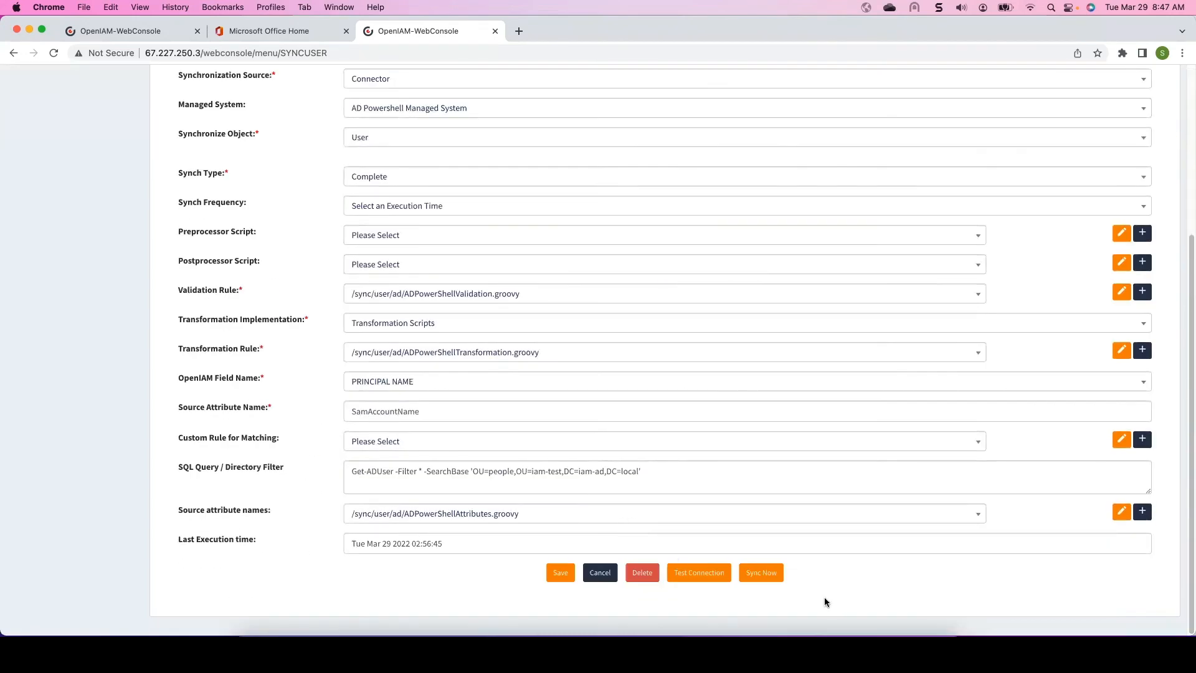
click(761, 573)
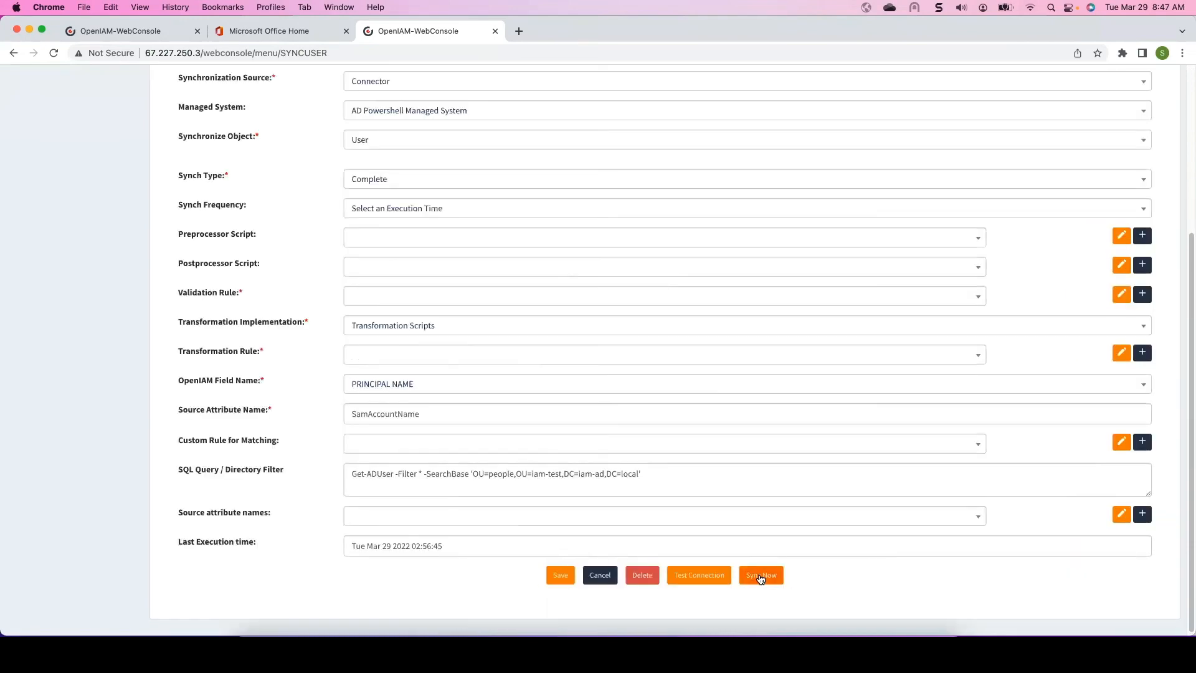
scroll(774, 545, down, 5)
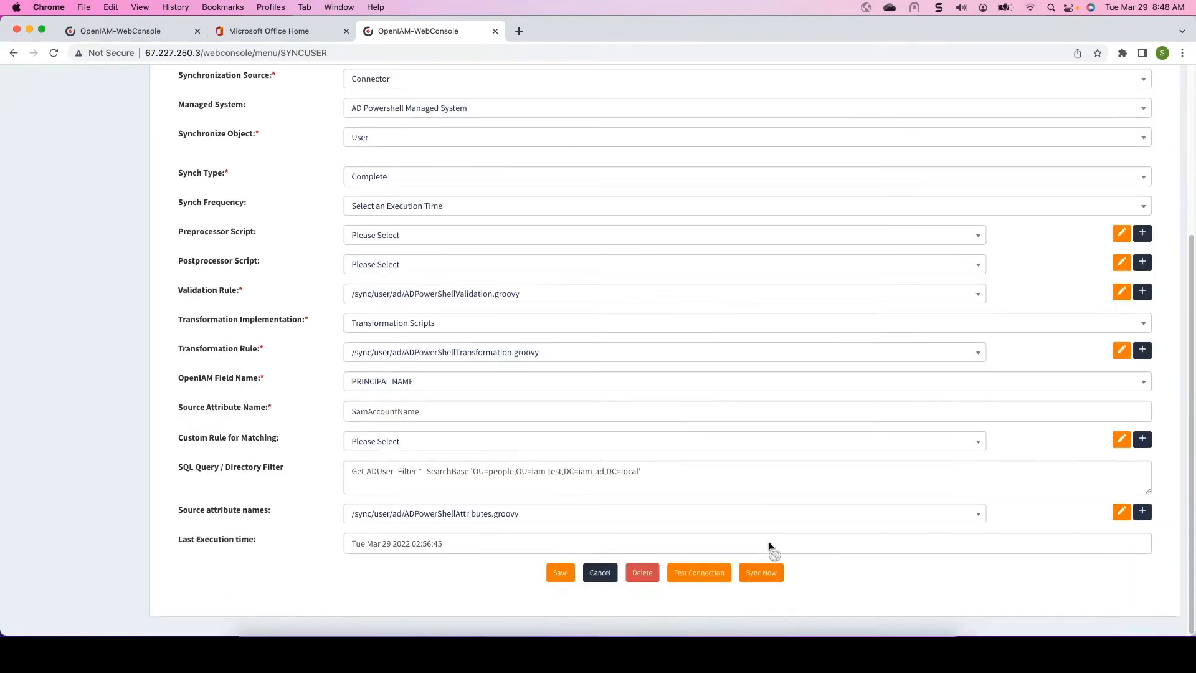
click(765, 578)
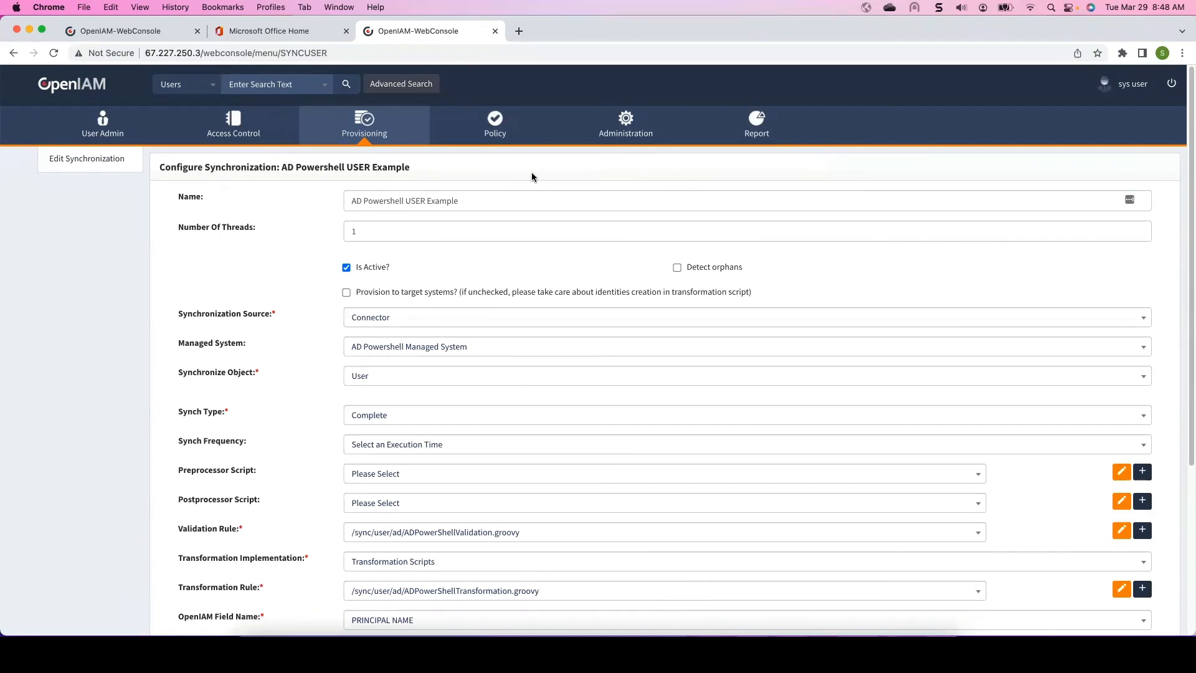
- Search users for "ro", open the first matching synchronized user, and switch to the classic view
click(285, 85)
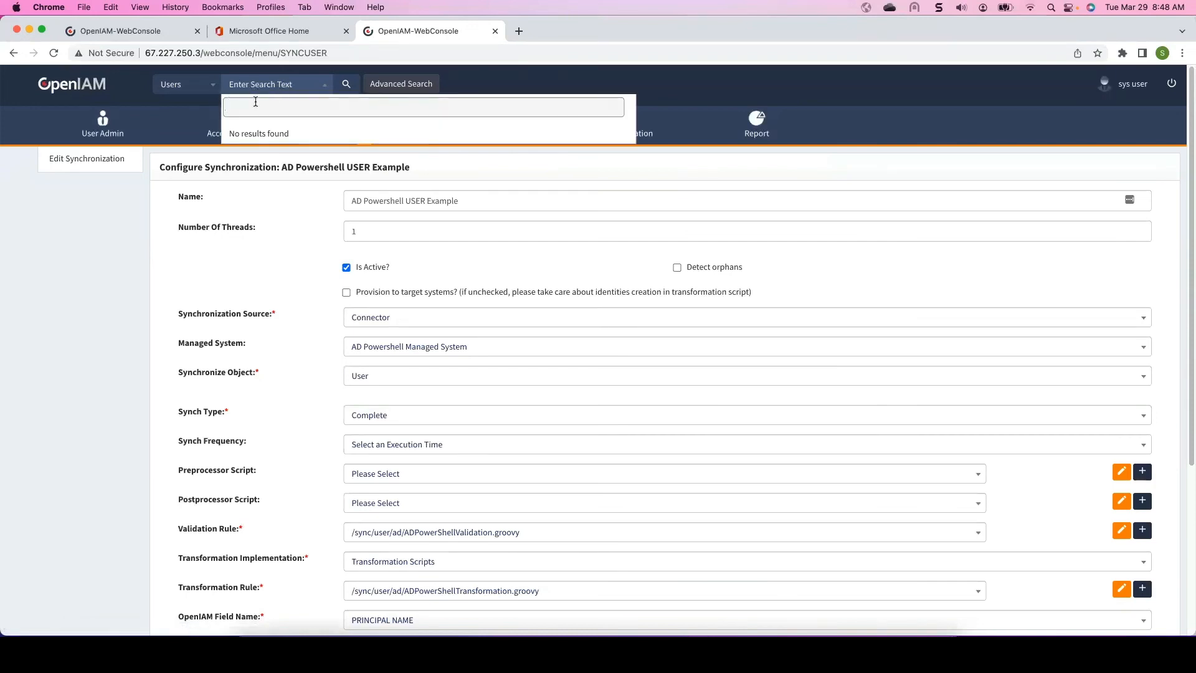
text(ro)
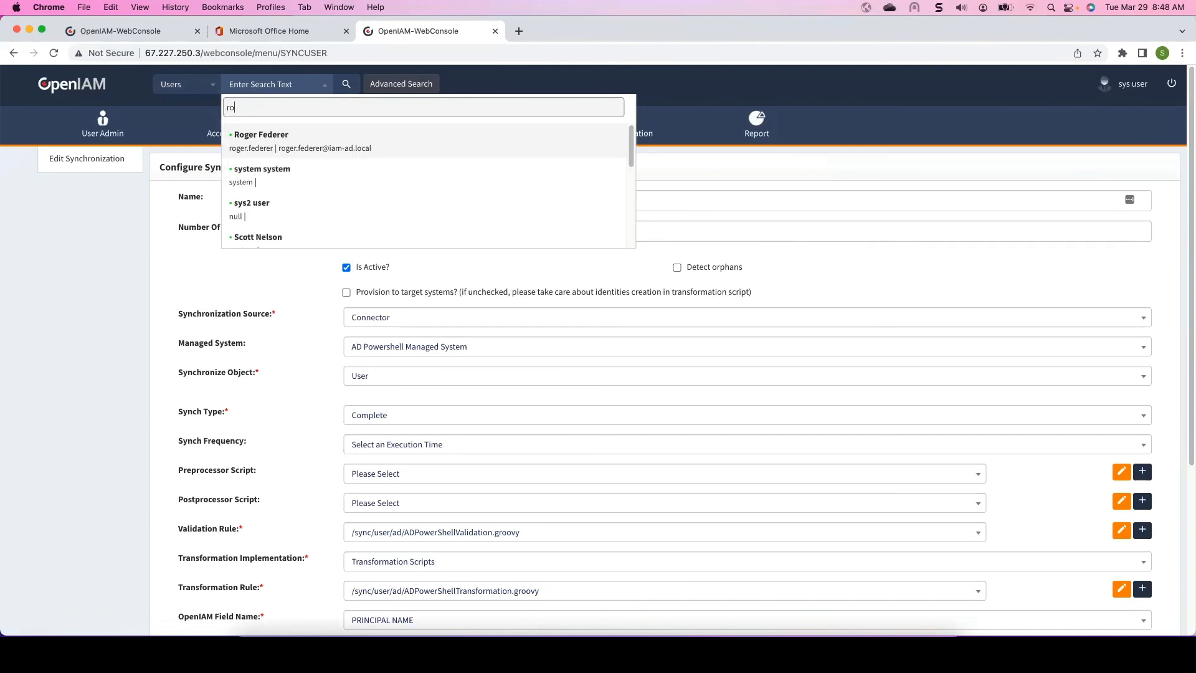
click(279, 150)
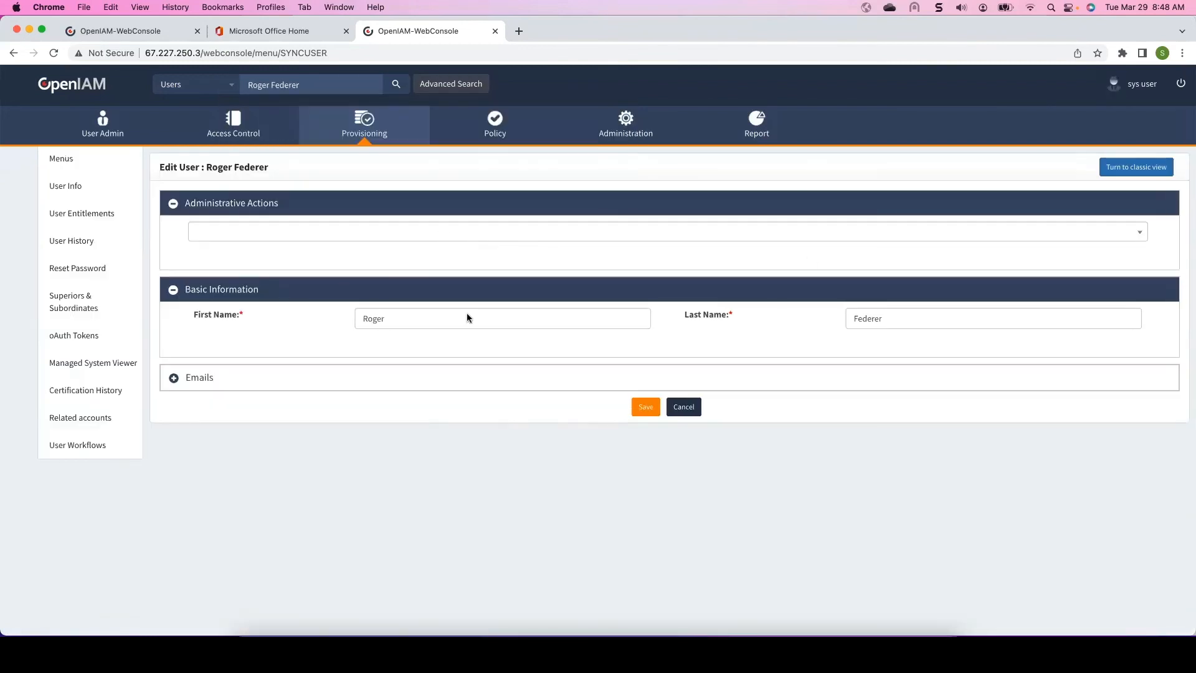
click(1124, 168)
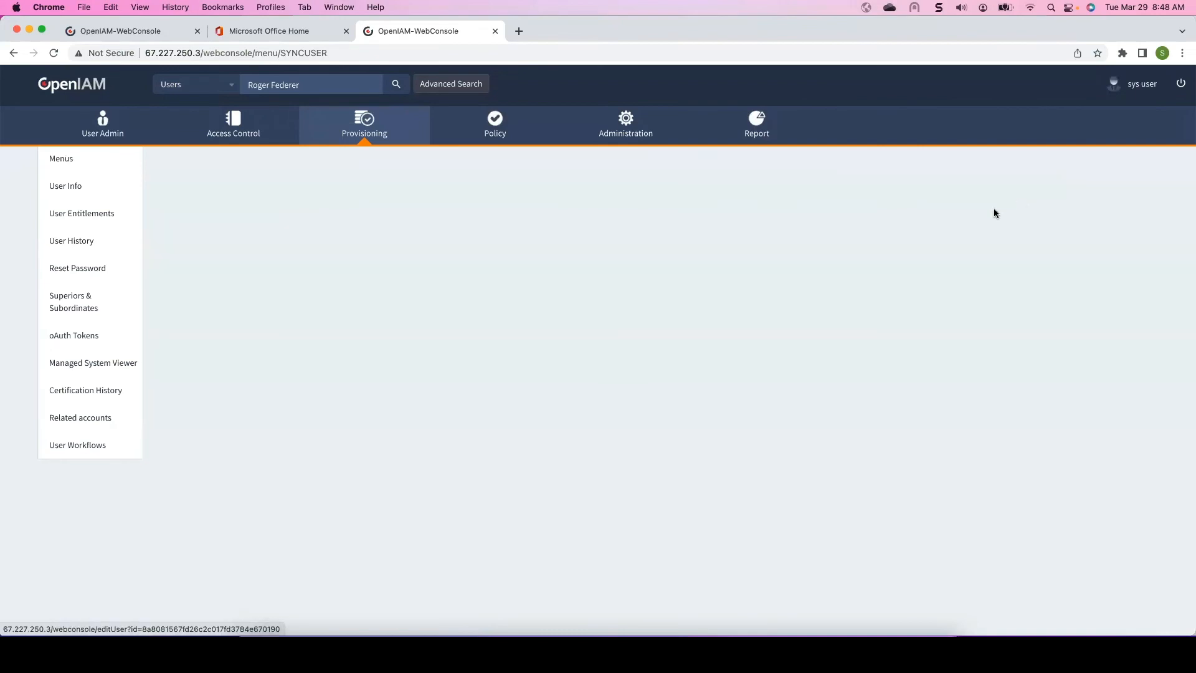
- Expand the user's identities section and examine the synchronized user's profile details
scroll(619, 319, down, 3)
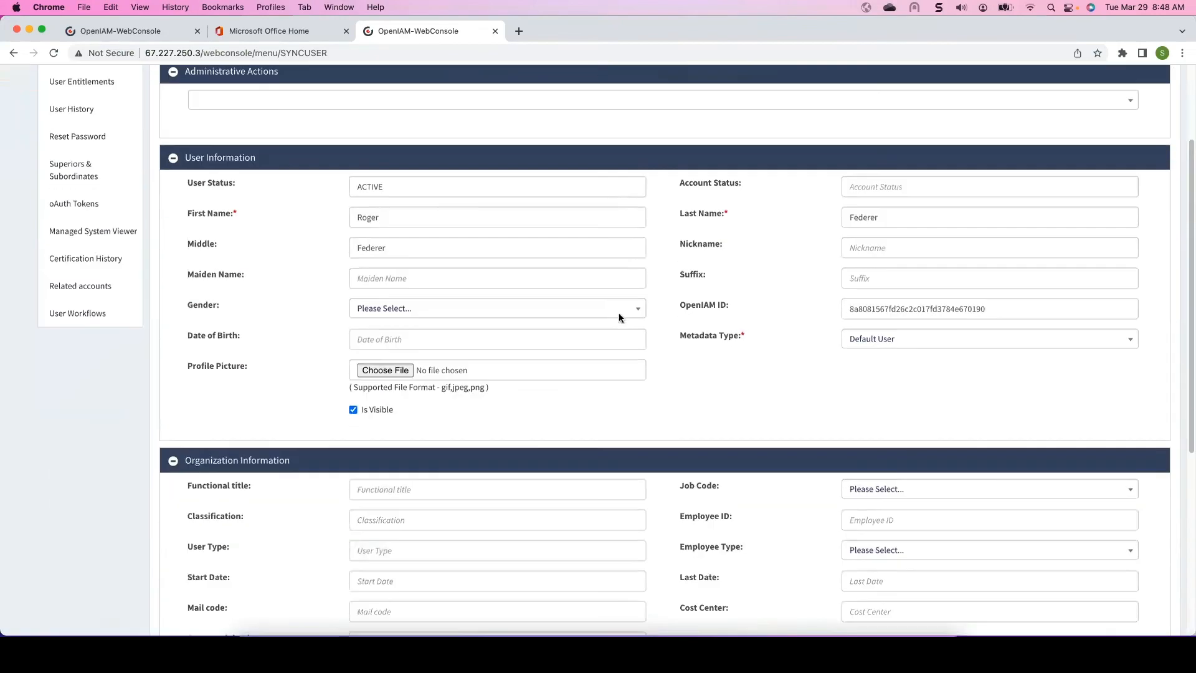
scroll(619, 311, down, 8)
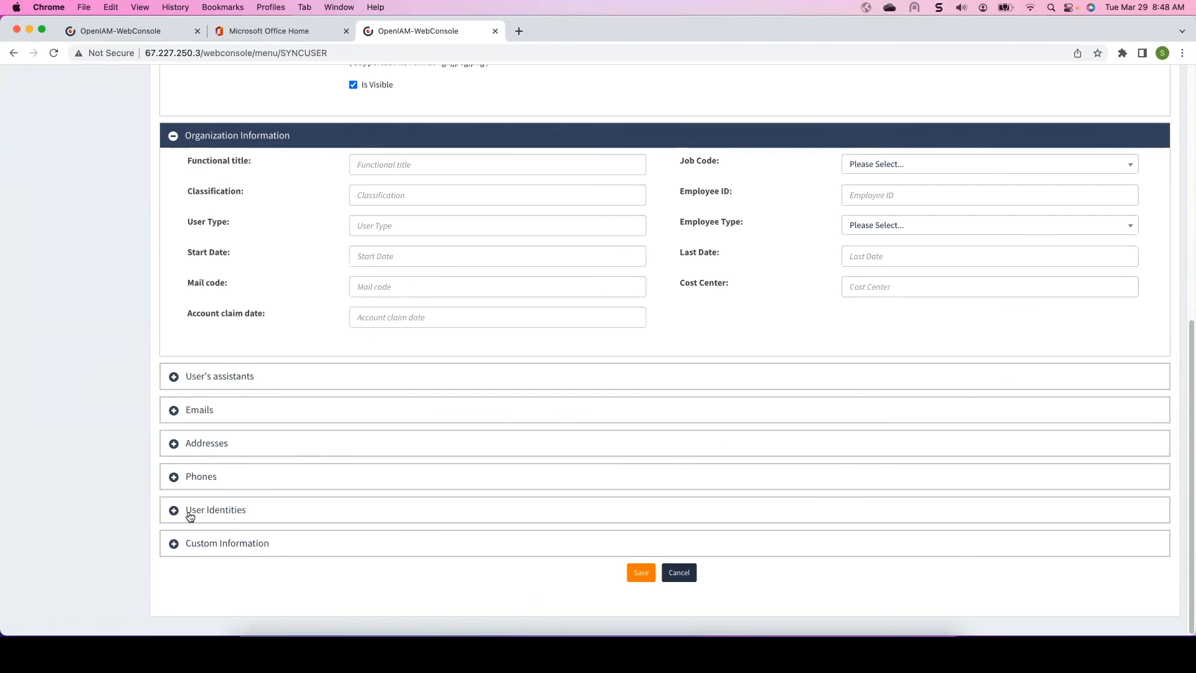
click(190, 513)
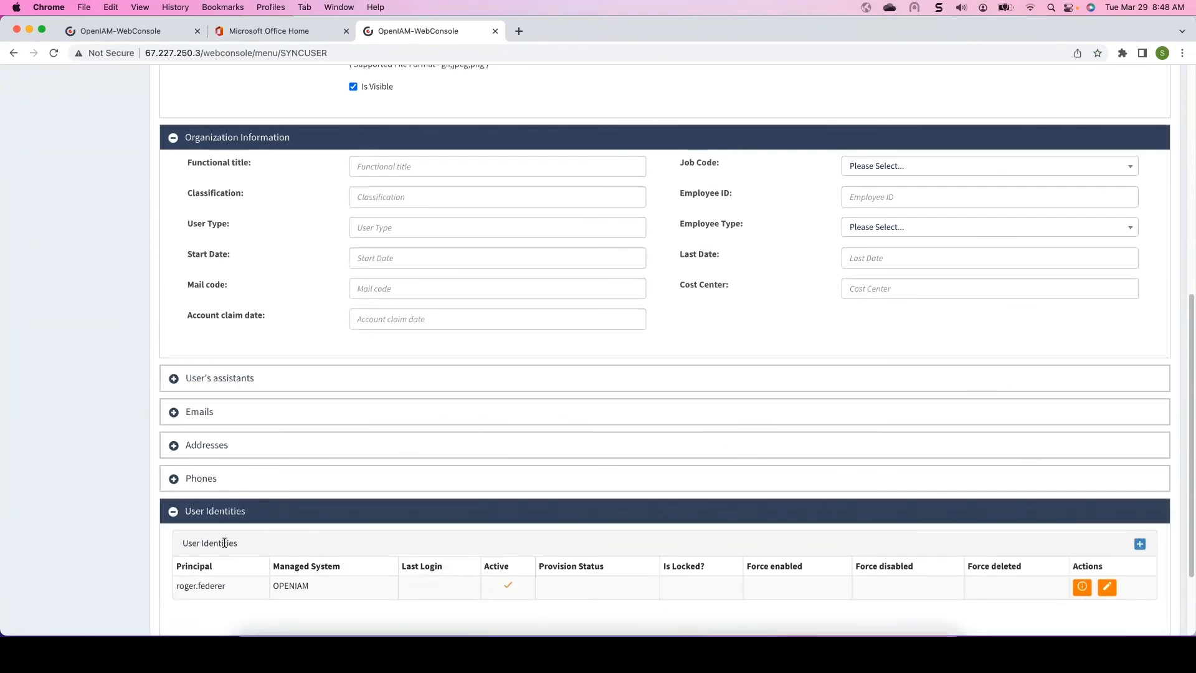
scroll(223, 540, up, 6)
scroll(252, 519, down, 9)
scroll(267, 486, up, 8)
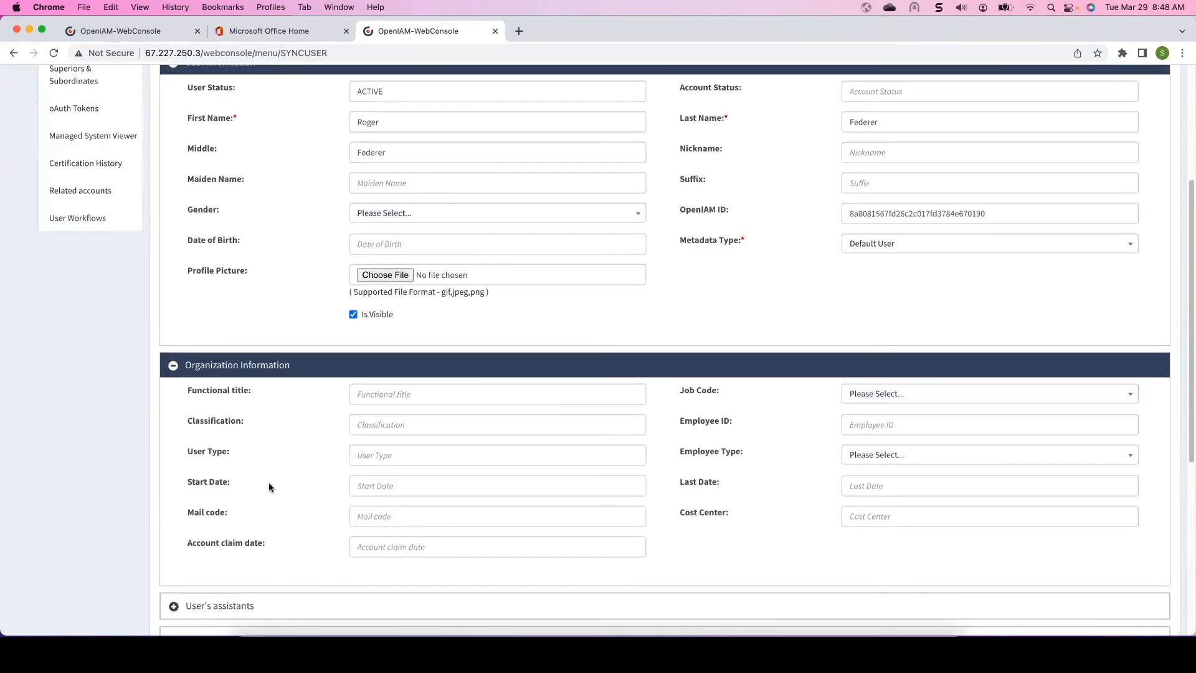
scroll(269, 486, up, 6)
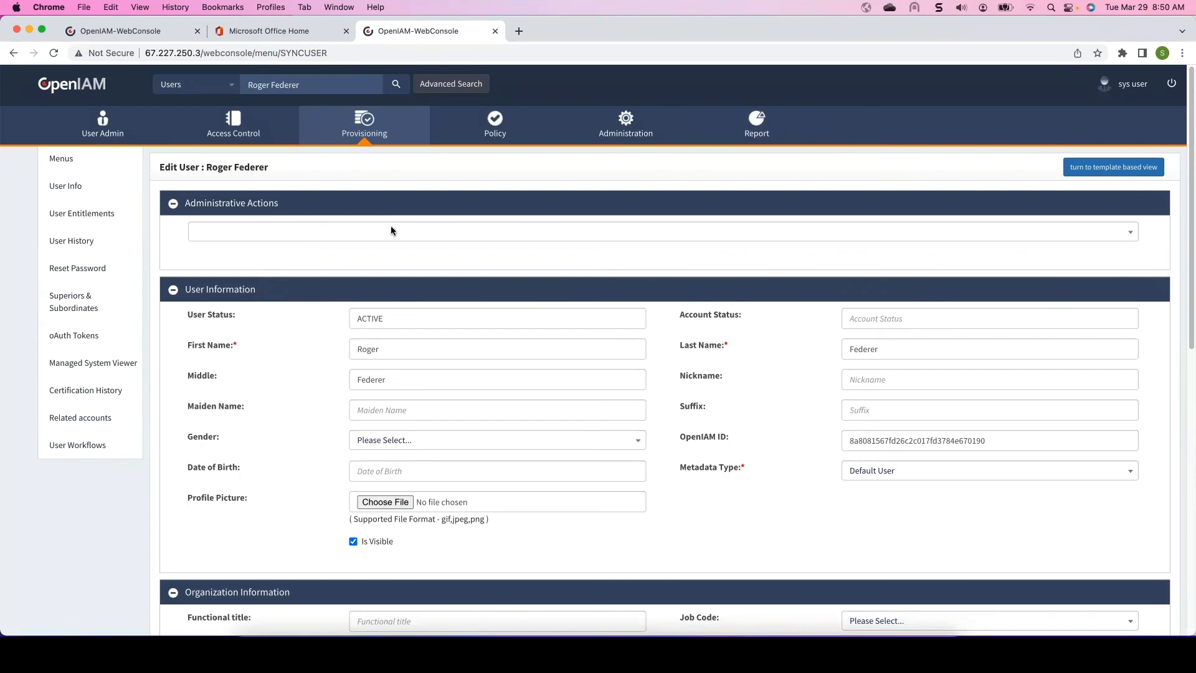
scroll(365, 285, down, 4)
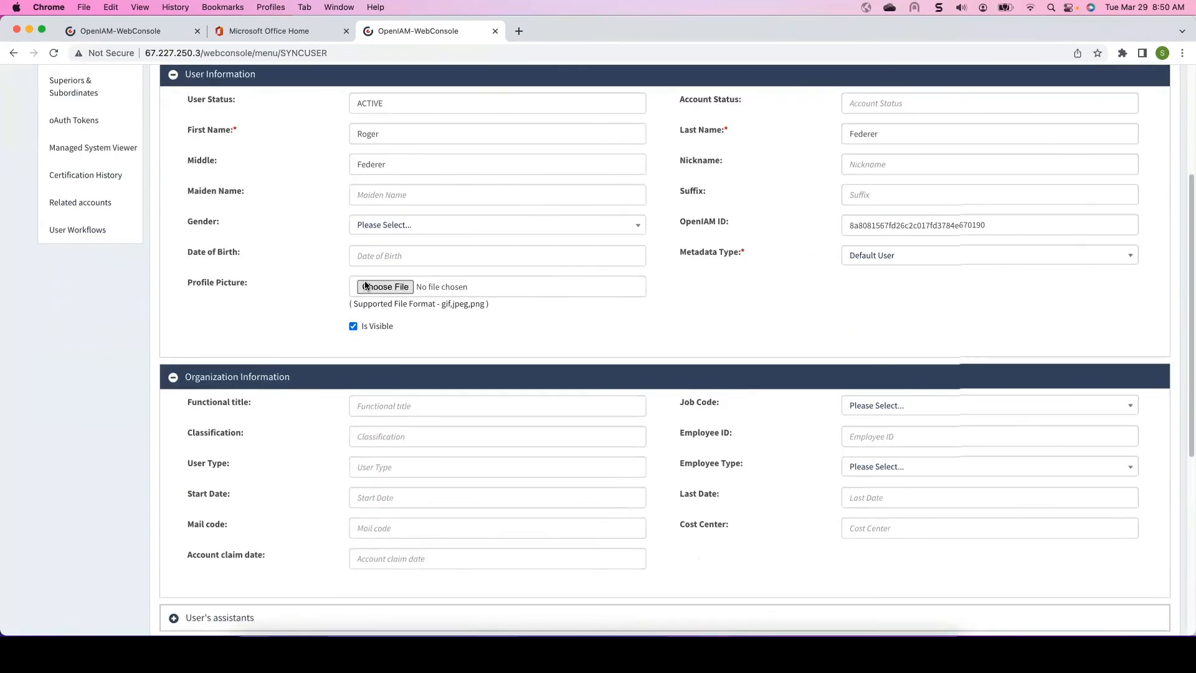
scroll(366, 285, down, 7)
scroll(302, 398, up, 8)
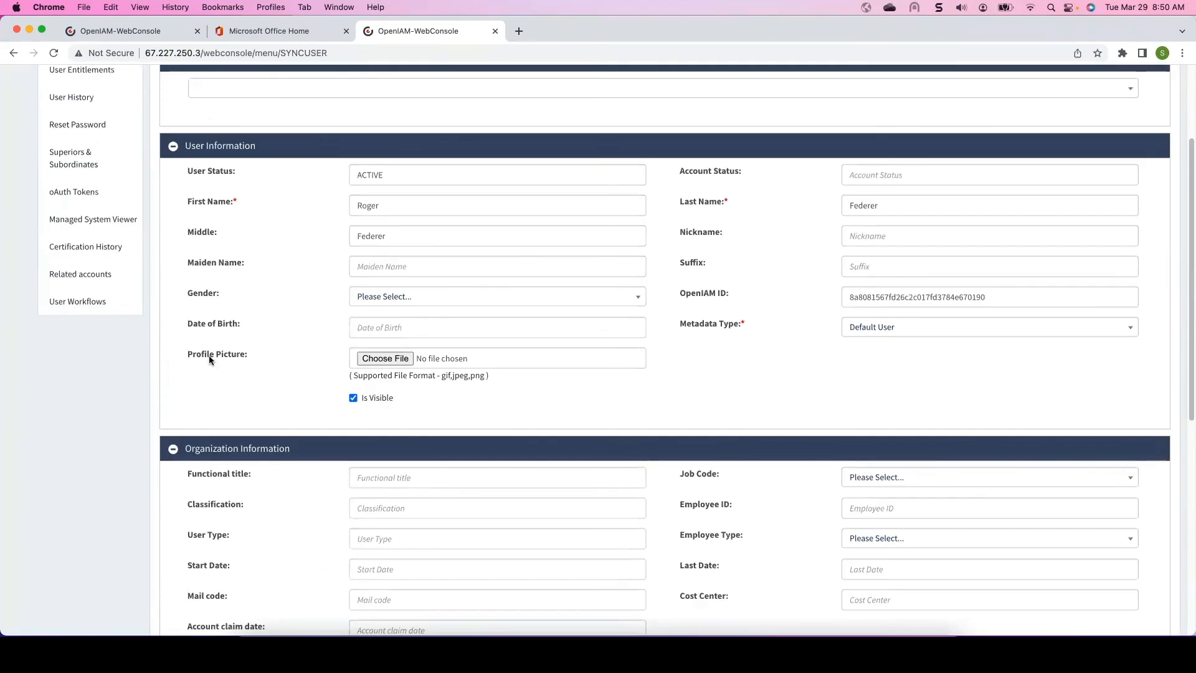
scroll(374, 230, up, 3)
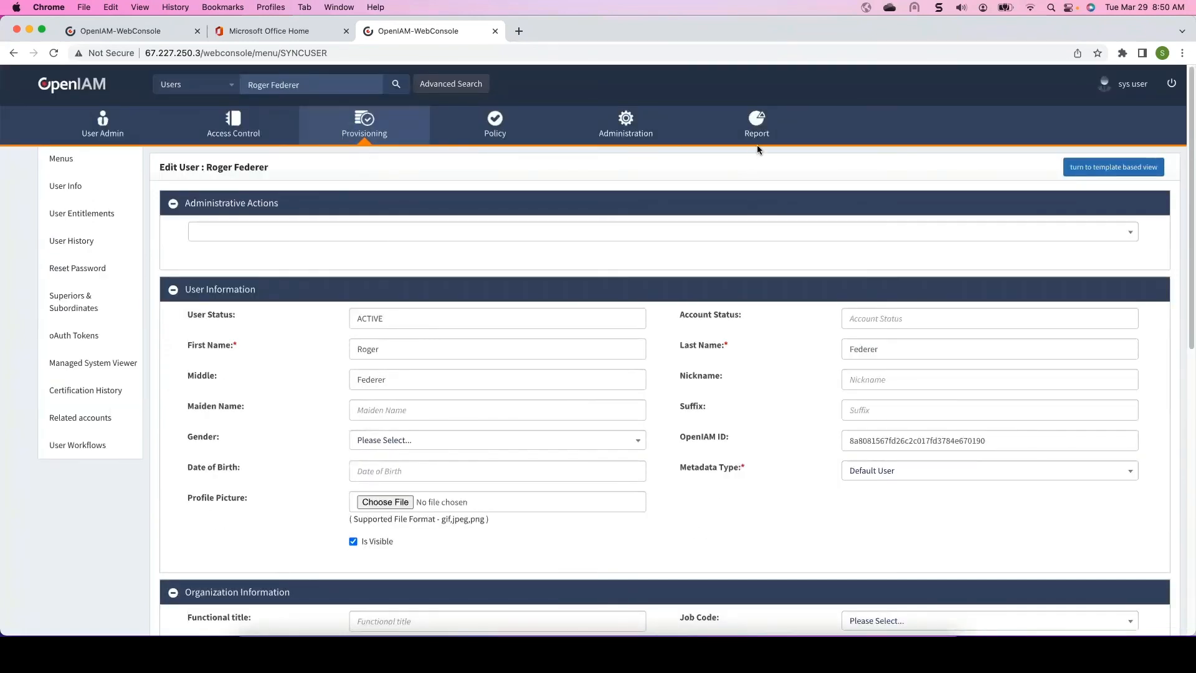
- Open the Log Viewer under Administration and search the audit log records
click(630, 129)
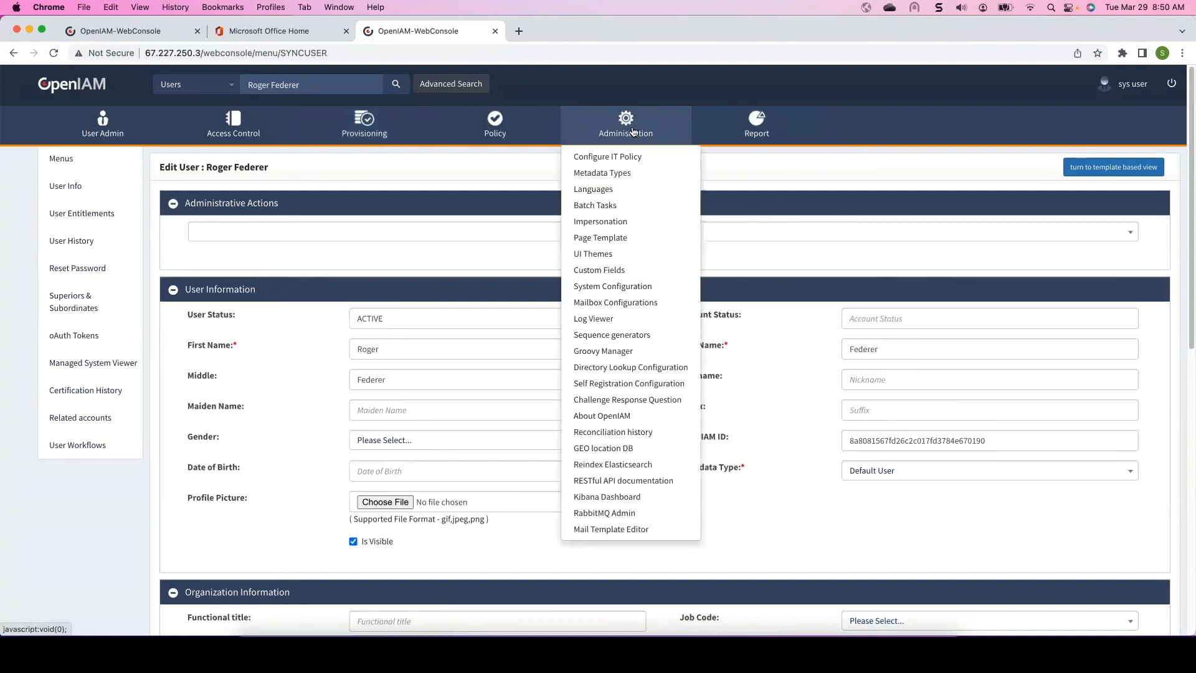
click(590, 319)
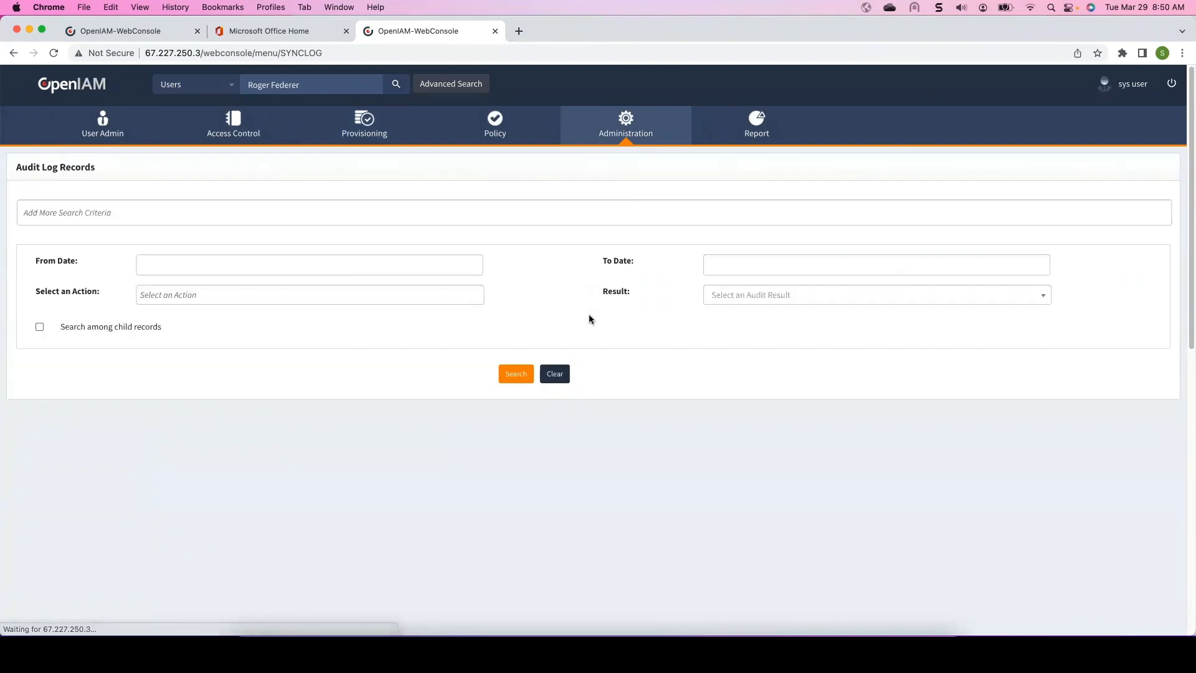
click(516, 376)
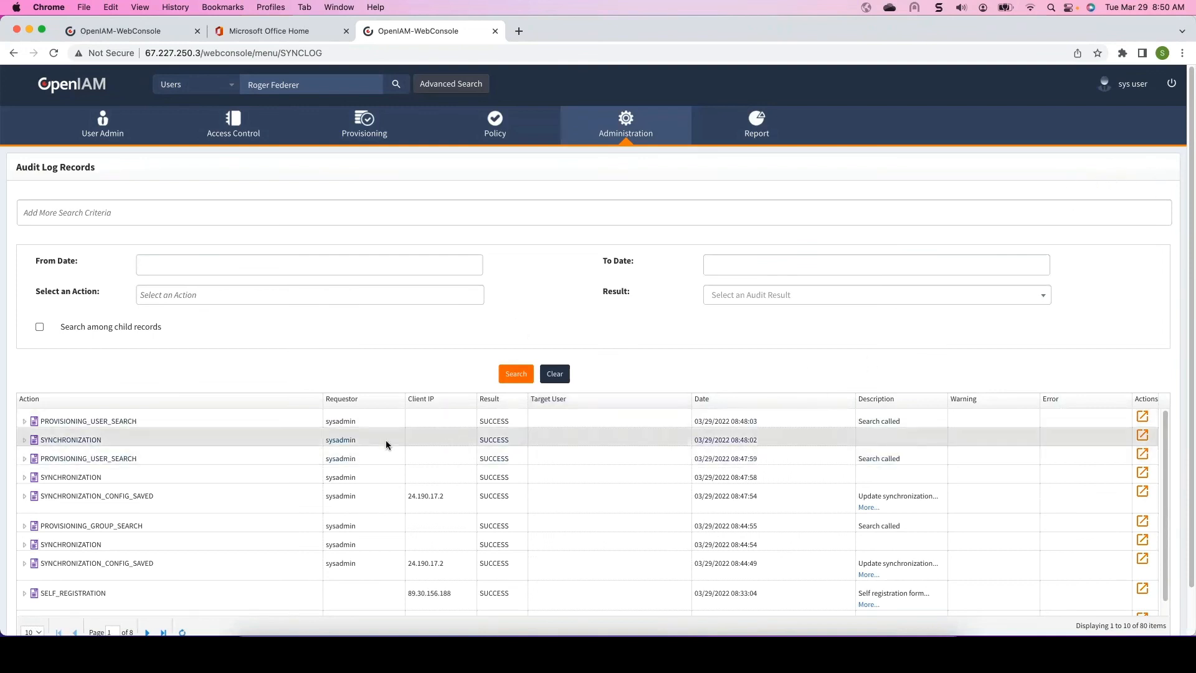
- Open a PROVISIONING_USER_SEARCH audit event and examine its custom search query and event information before closing it
scroll(166, 439, down, 1)
scroll(168, 440, up, 1)
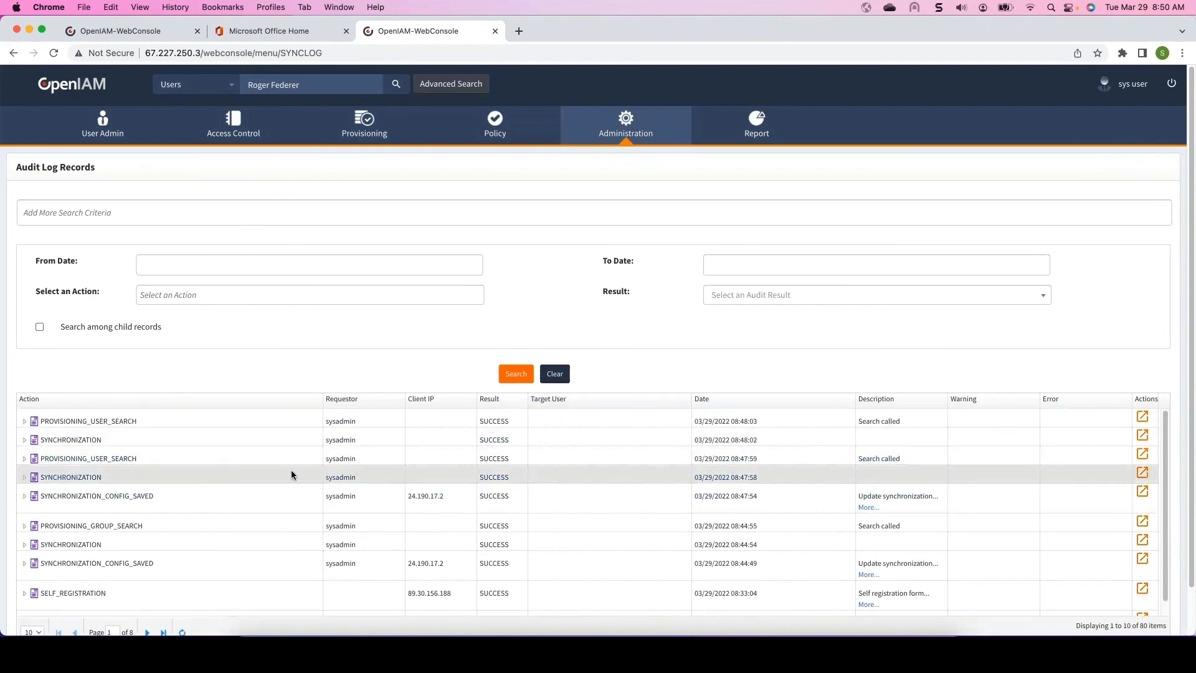
click(144, 498)
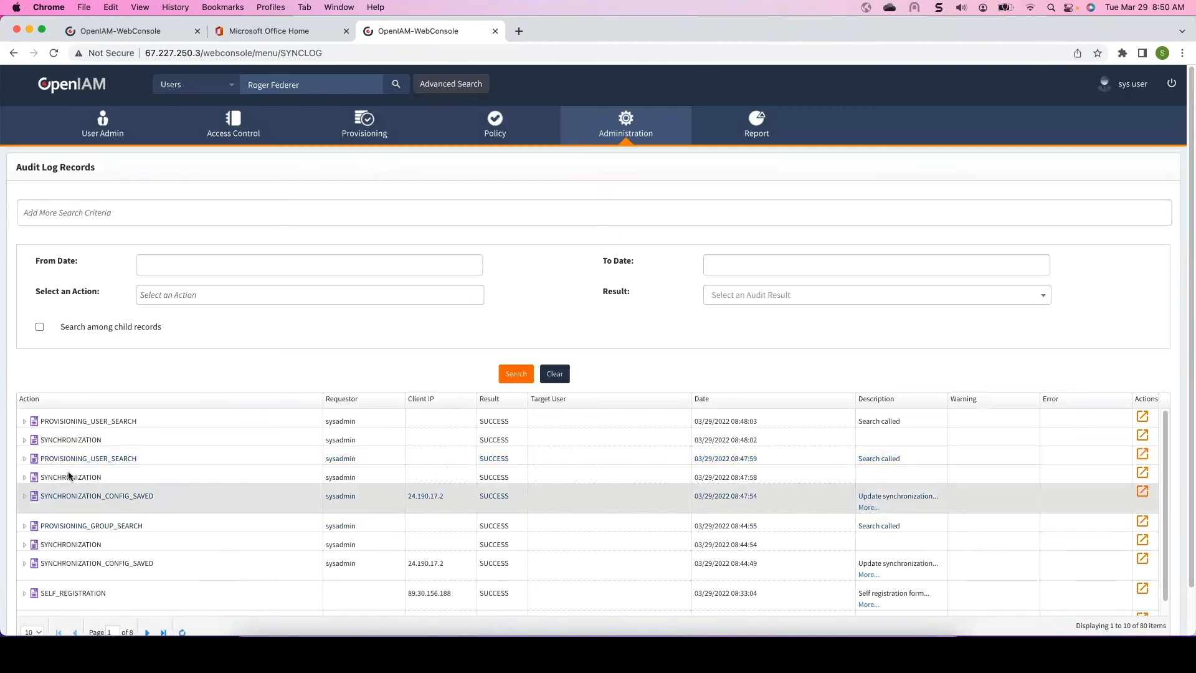
click(1143, 454)
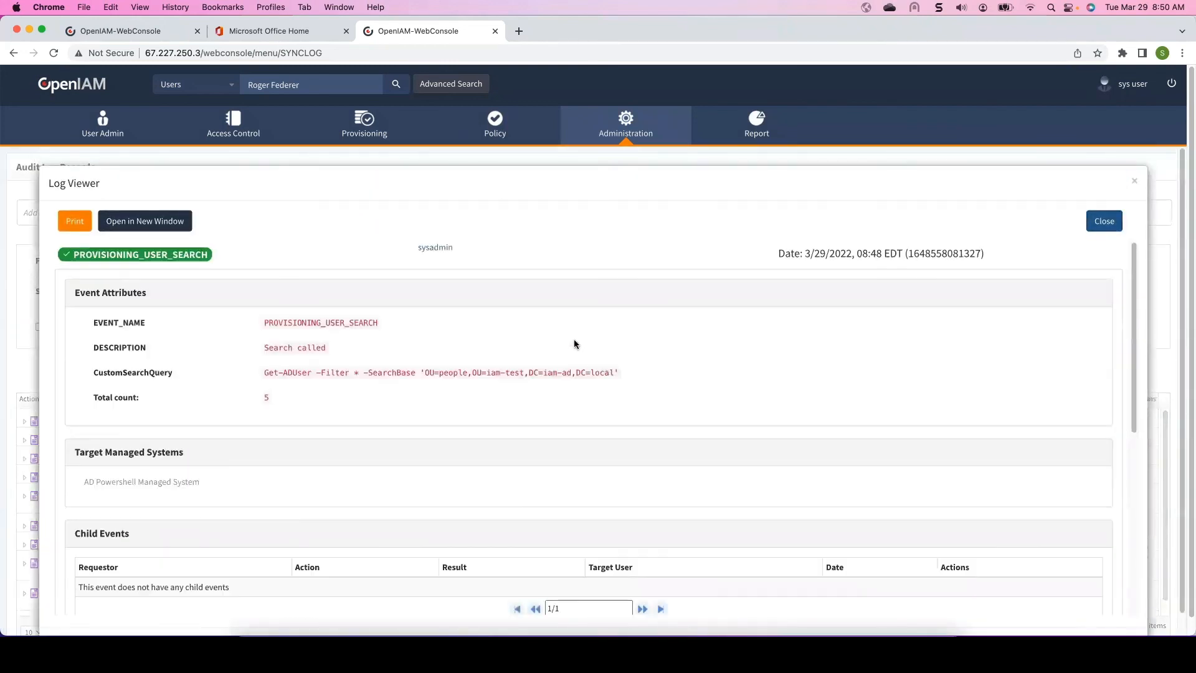
scroll(422, 368, down, 2)
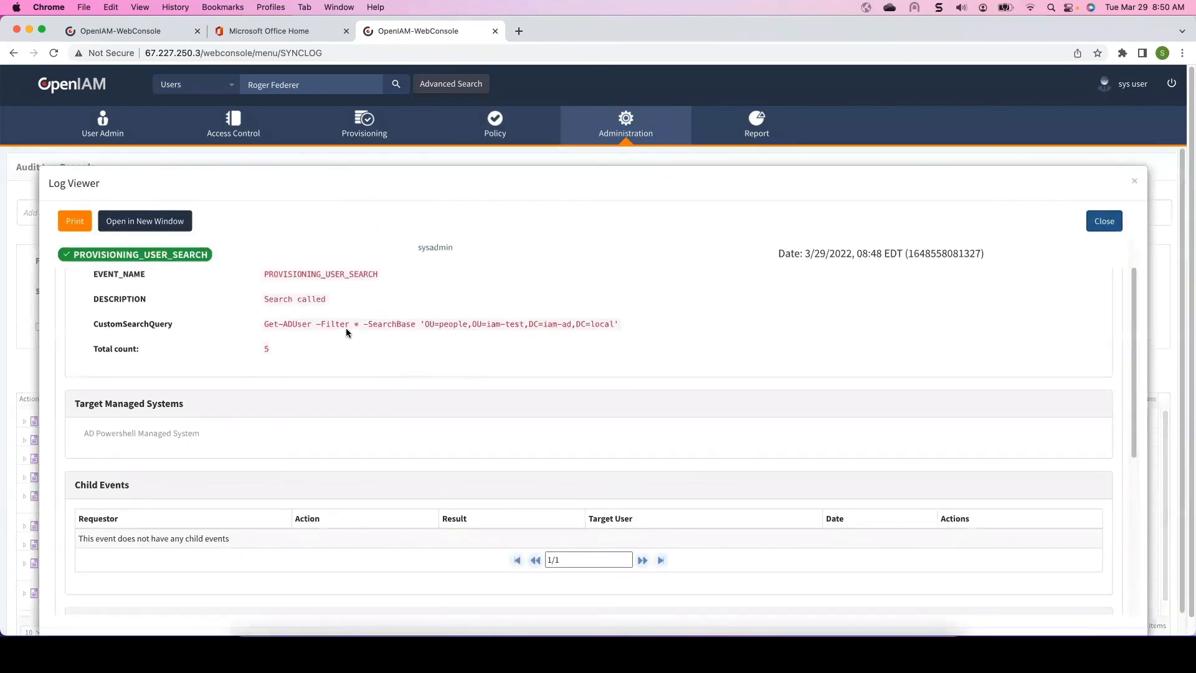
triple_click(527, 325)
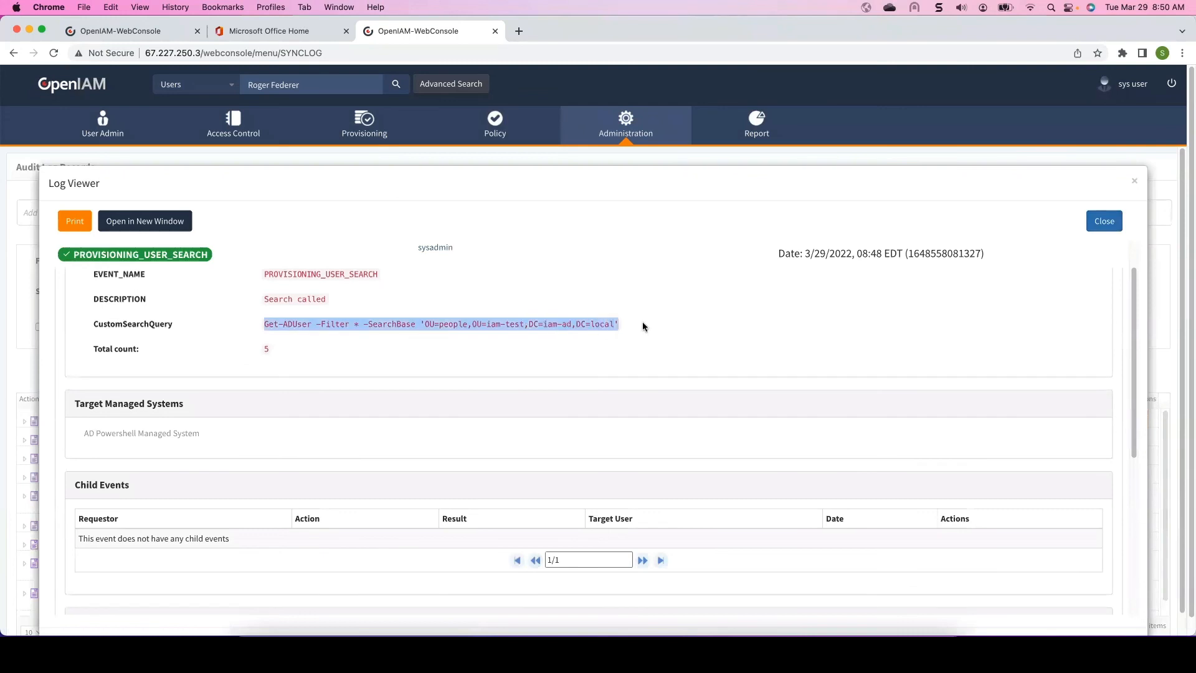
scroll(293, 358, down, 2)
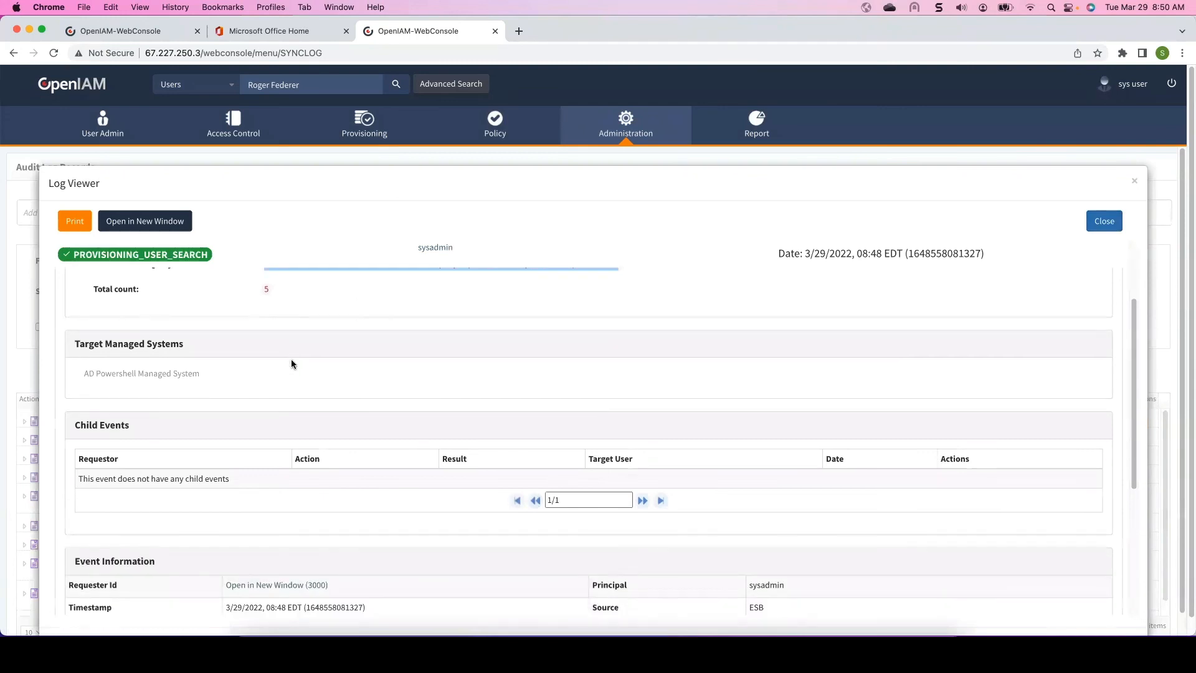
scroll(292, 365, down, 8)
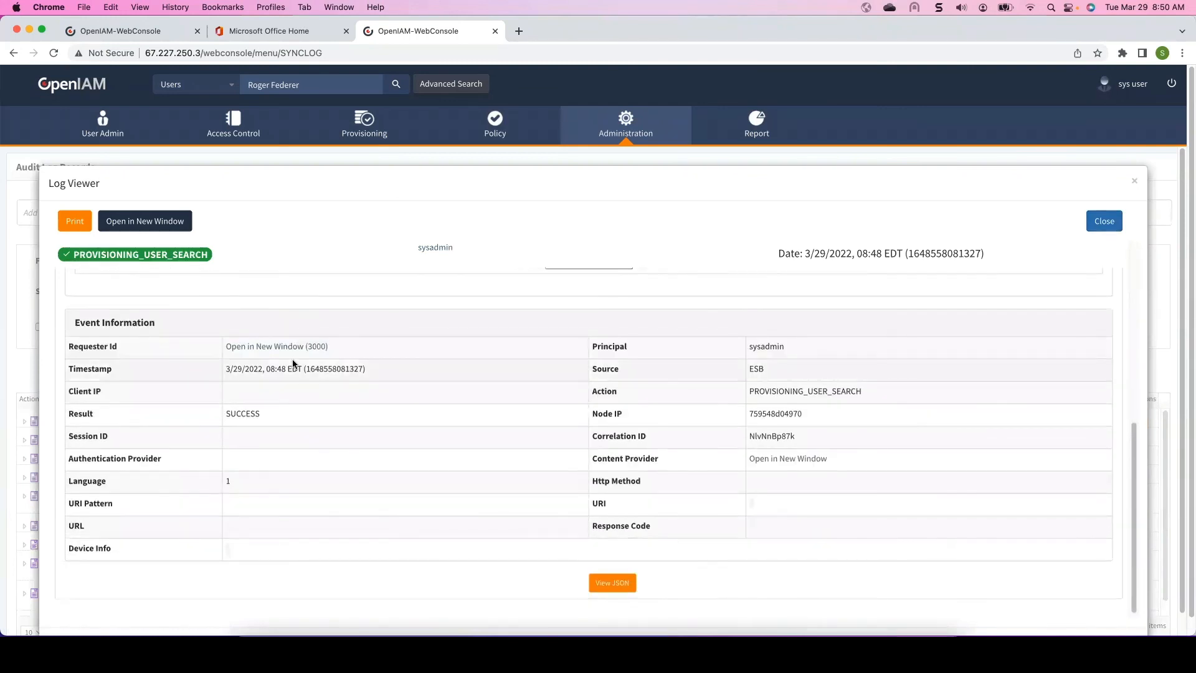
scroll(293, 364, up, 5)
scroll(292, 365, down, 5)
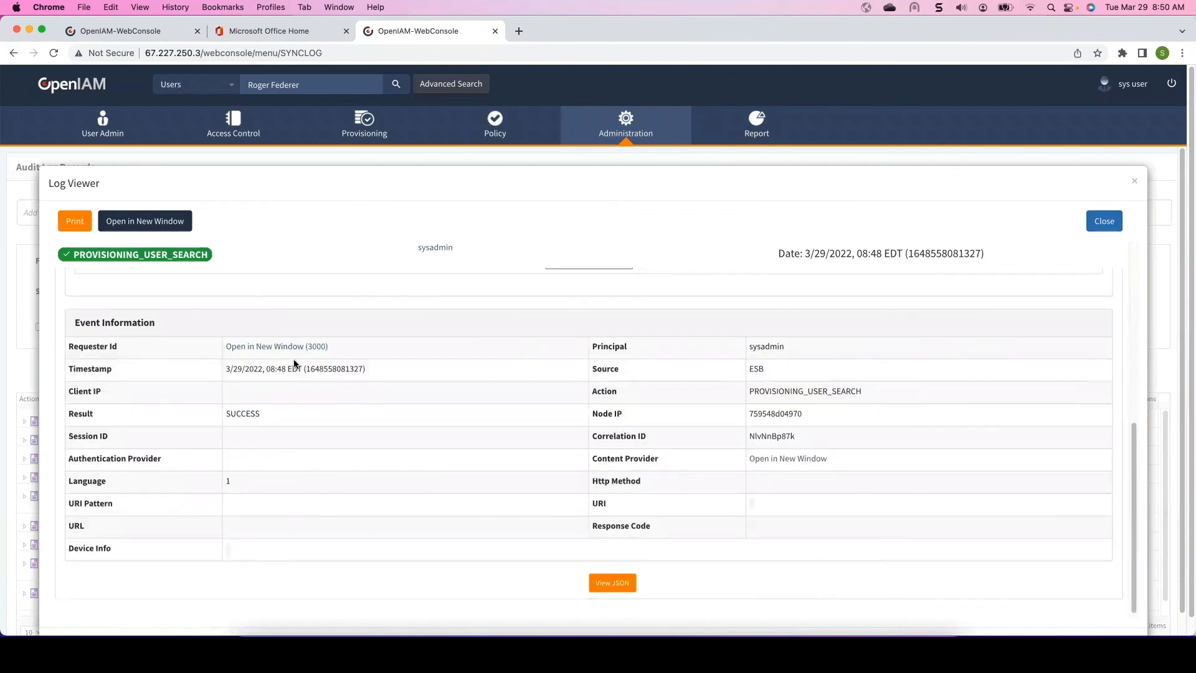
scroll(336, 349, up, 3)
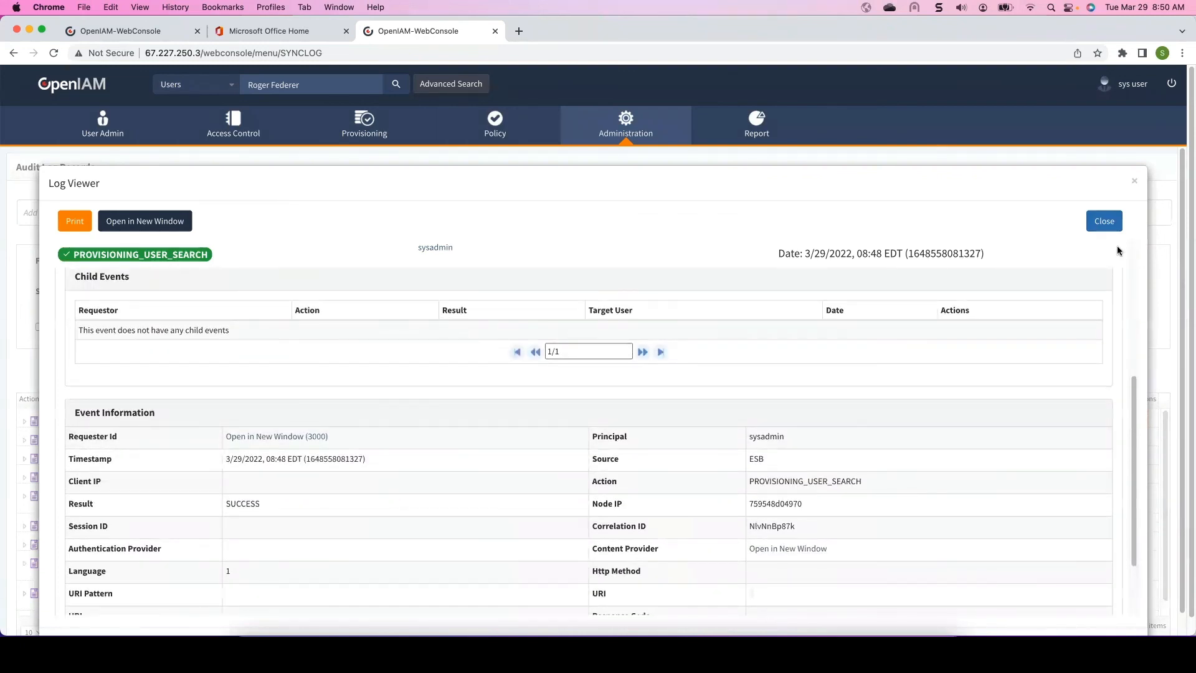
click(1132, 181)
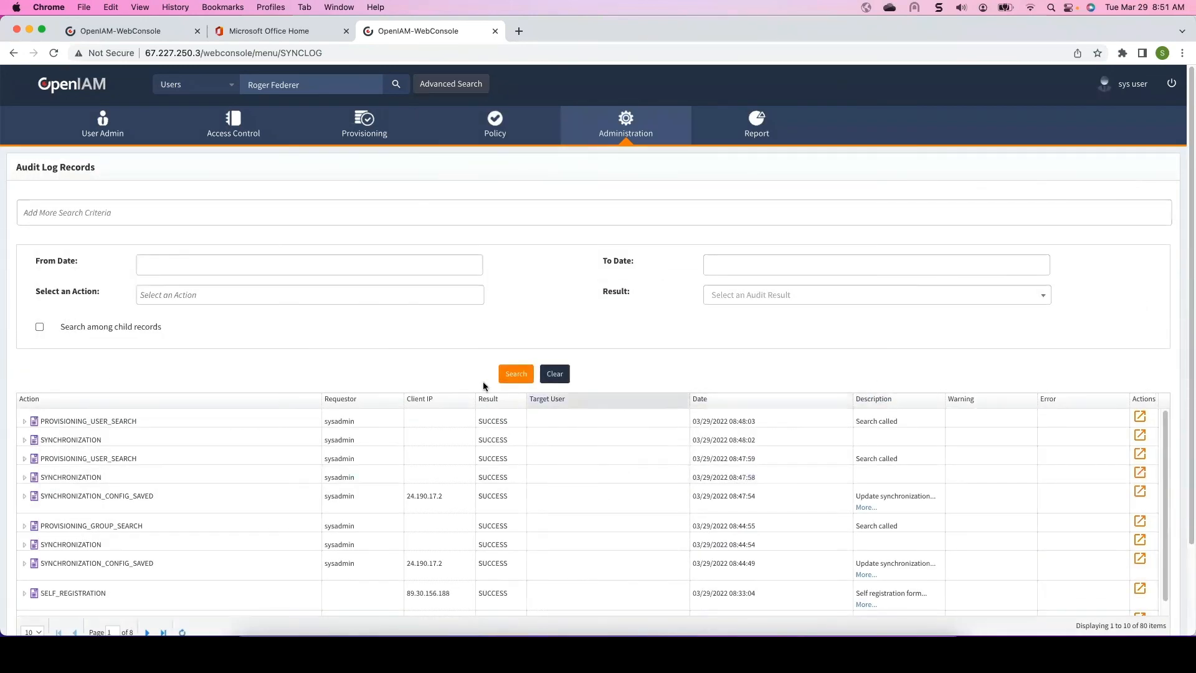
- Refresh the audit records and expand the latest SYNCHRONIZATION record and its thread to review the imported user events
click(520, 374)
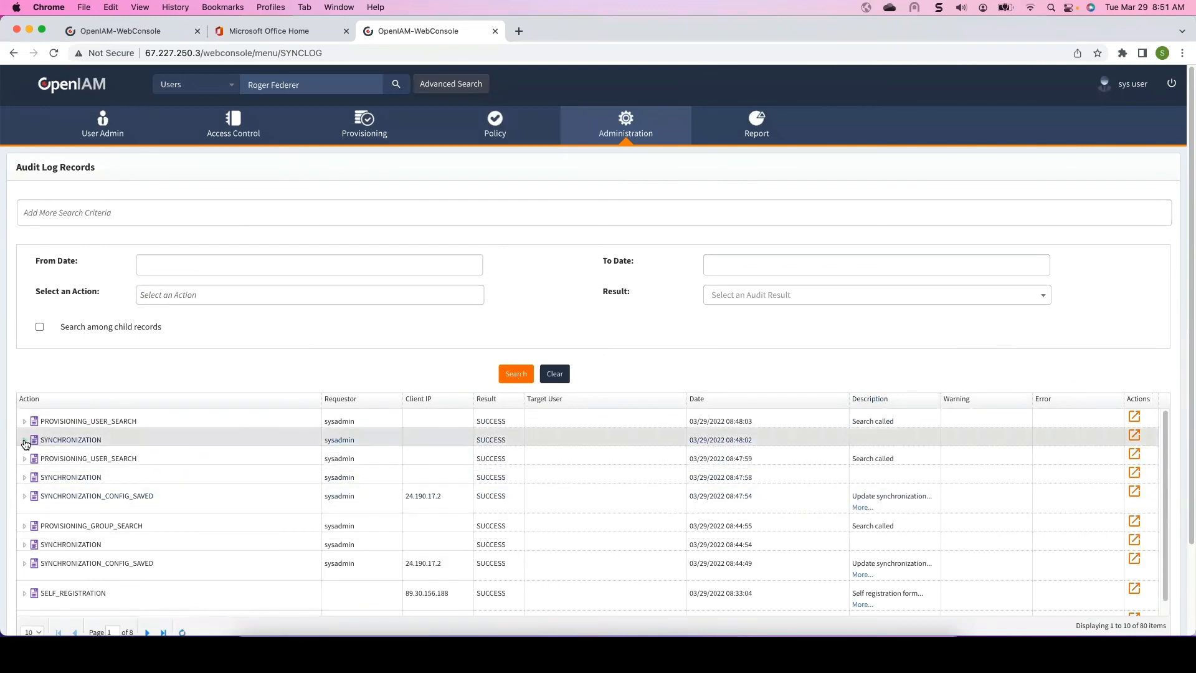
click(26, 439)
click(33, 453)
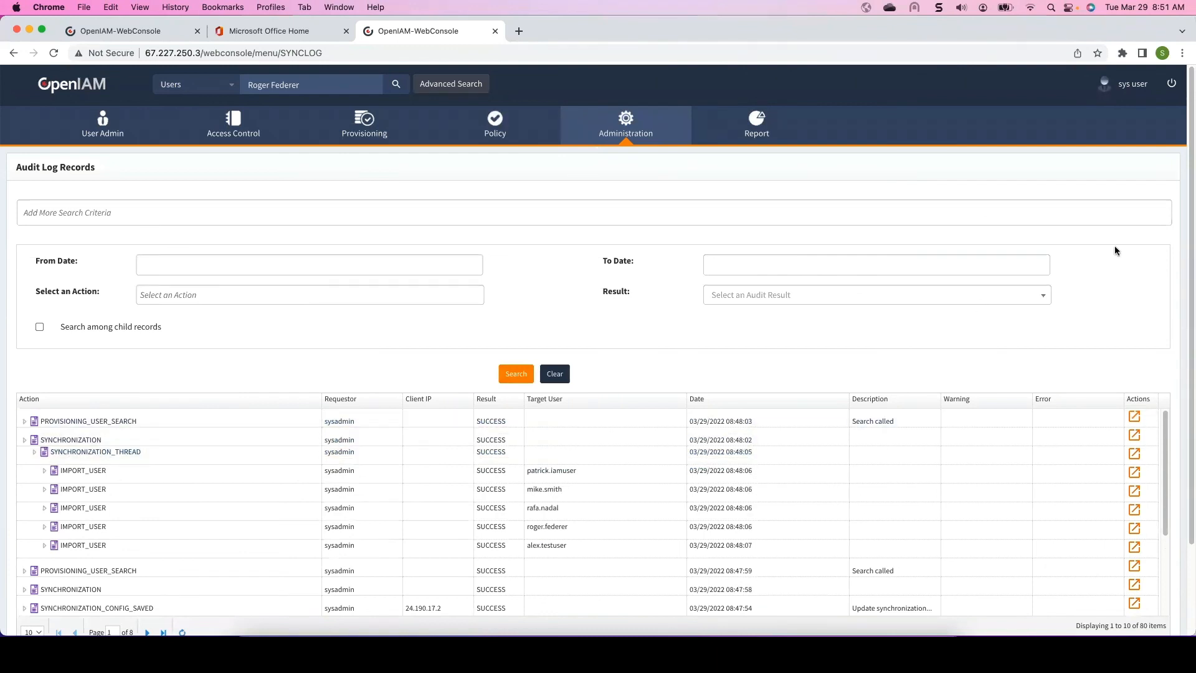
scroll(630, 436, down, 3)
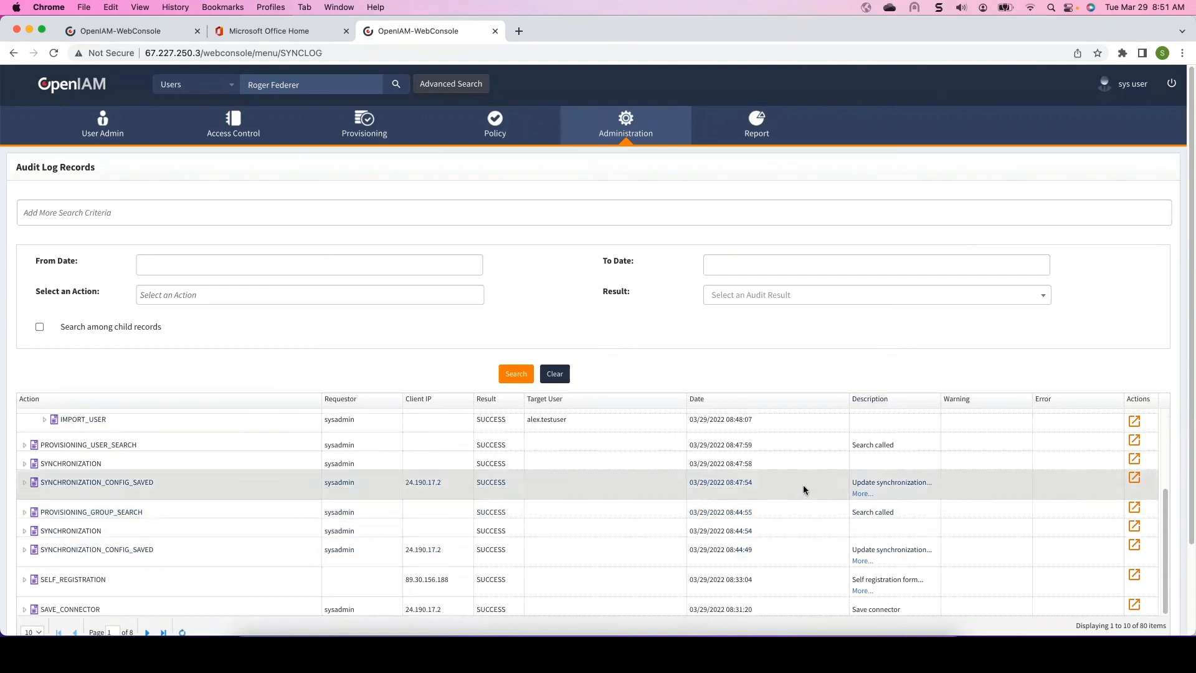
scroll(792, 510, down, 3)
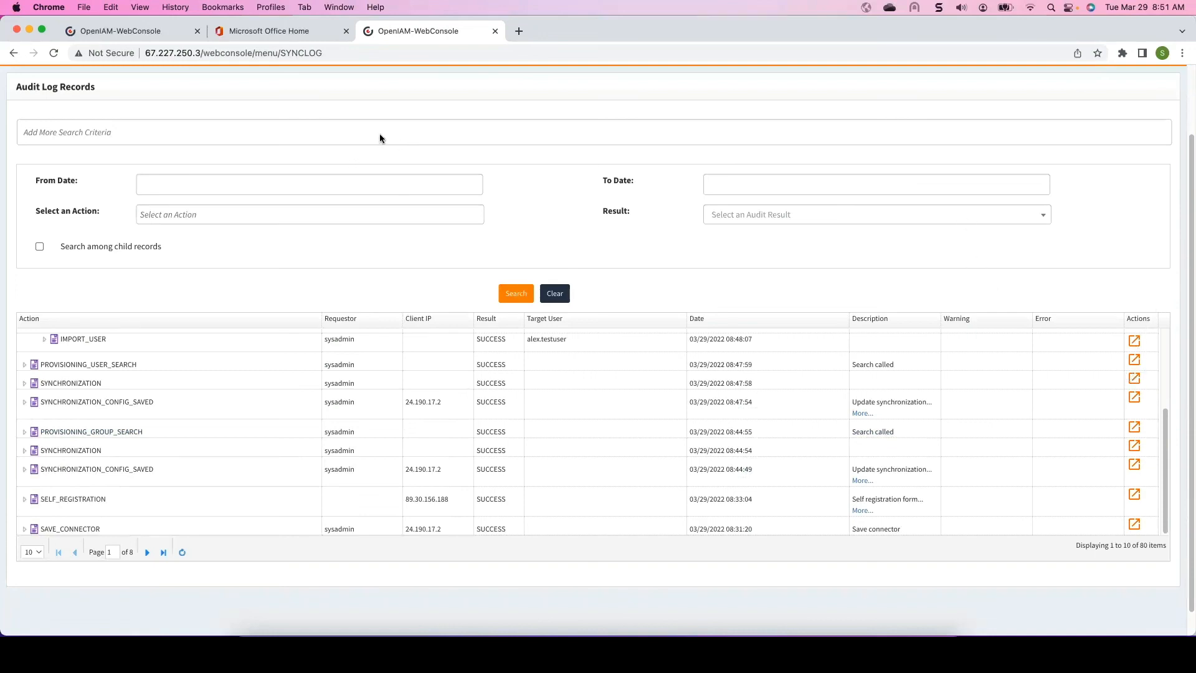
- Switch to the Windows remote desktop and bring the LINQPad 5 window forward
click(29, 29)
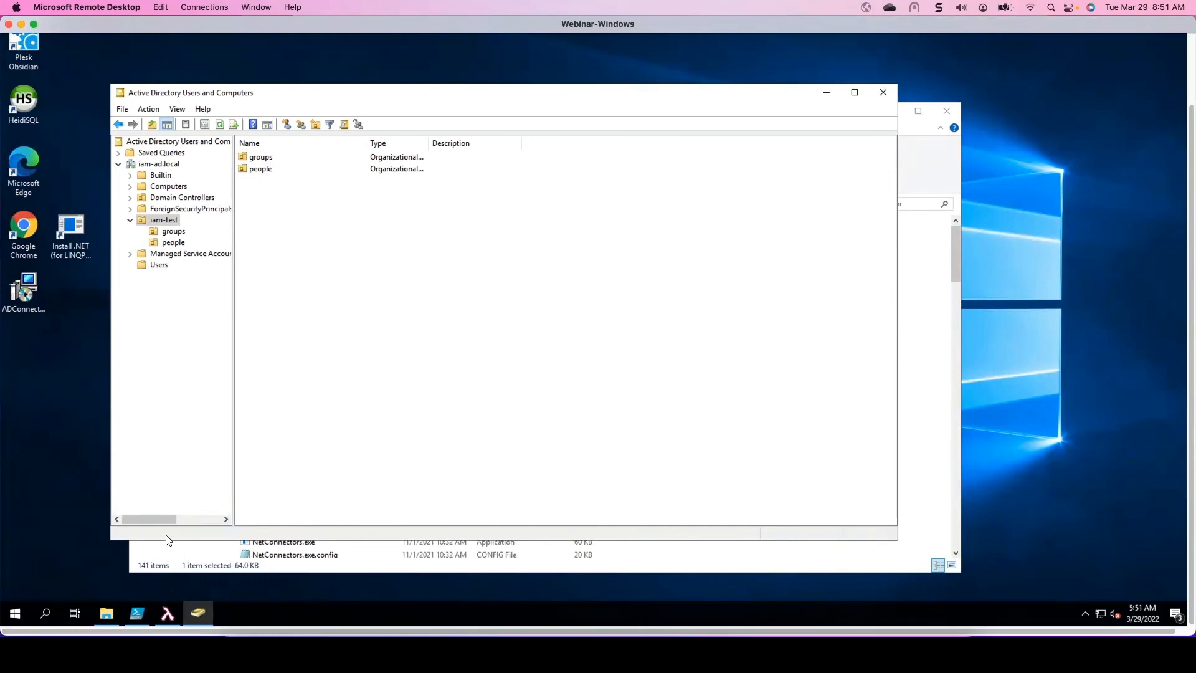
click(167, 614)
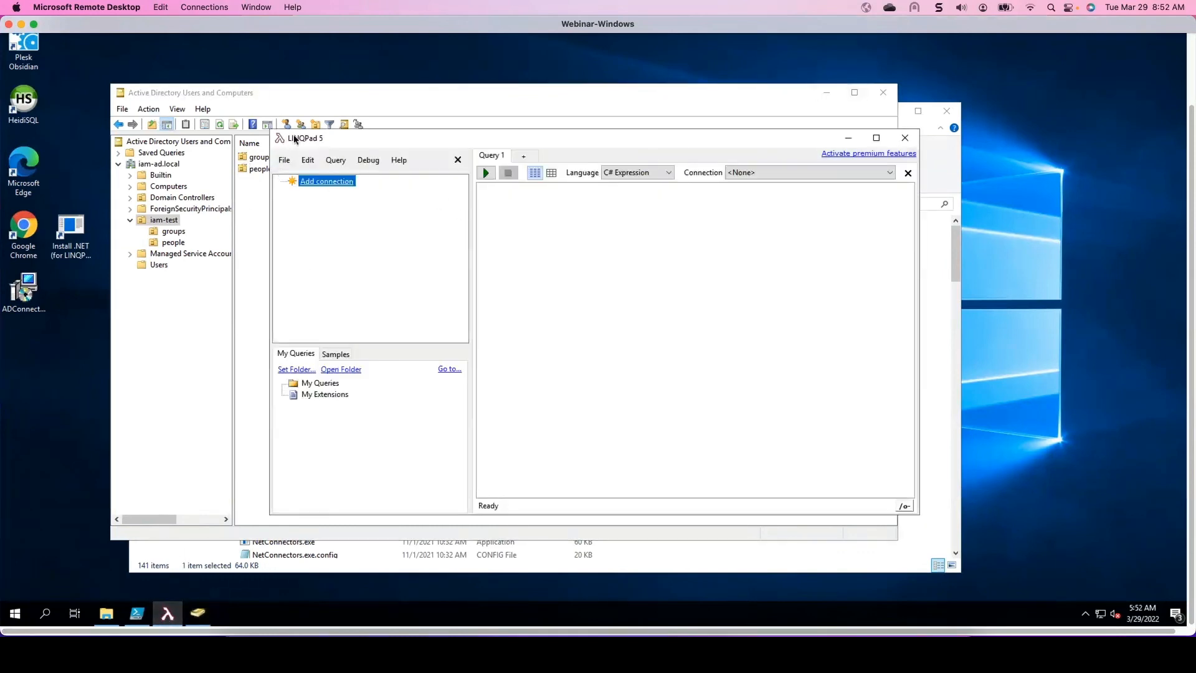
click(826, 92)
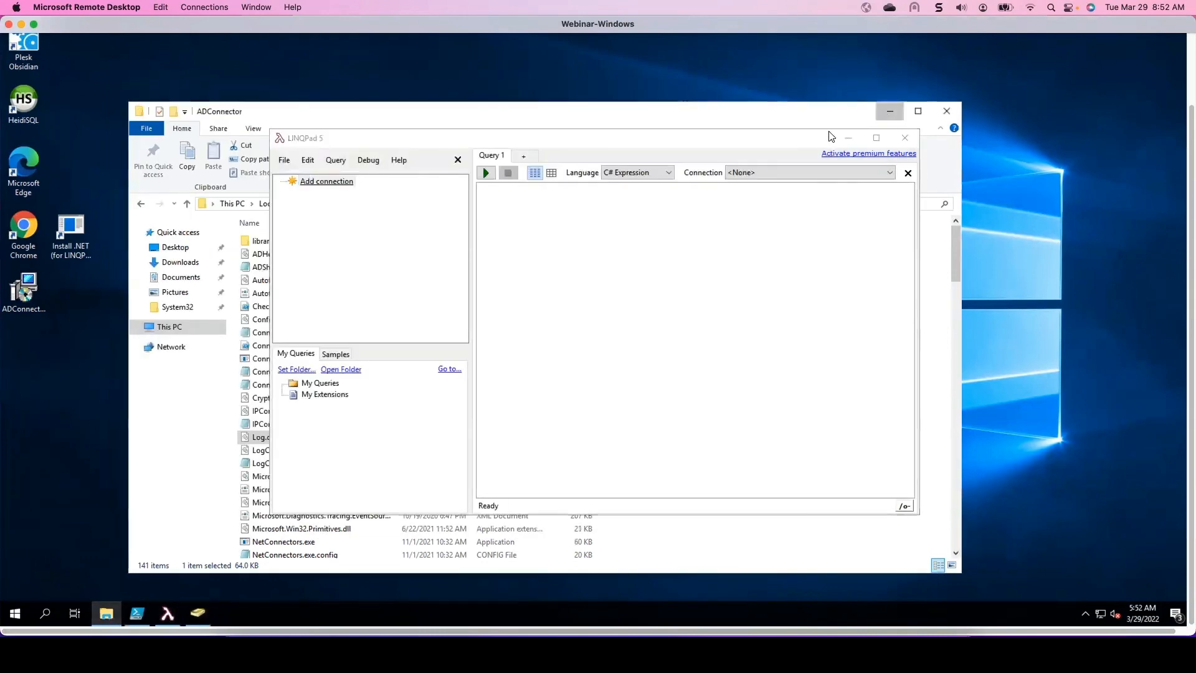
drag(739, 143, 691, 77)
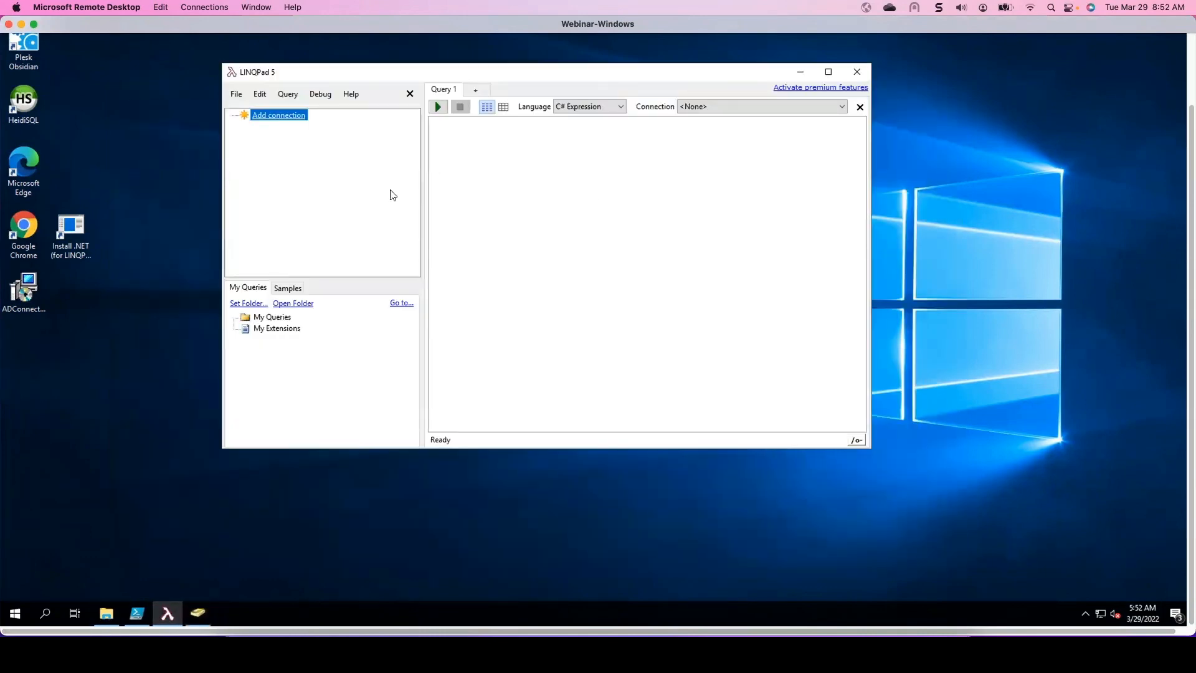
- Add a new LINQPad connection with the default LINQ to SQL driver and the SQL CE 4.0 provider
click(290, 120)
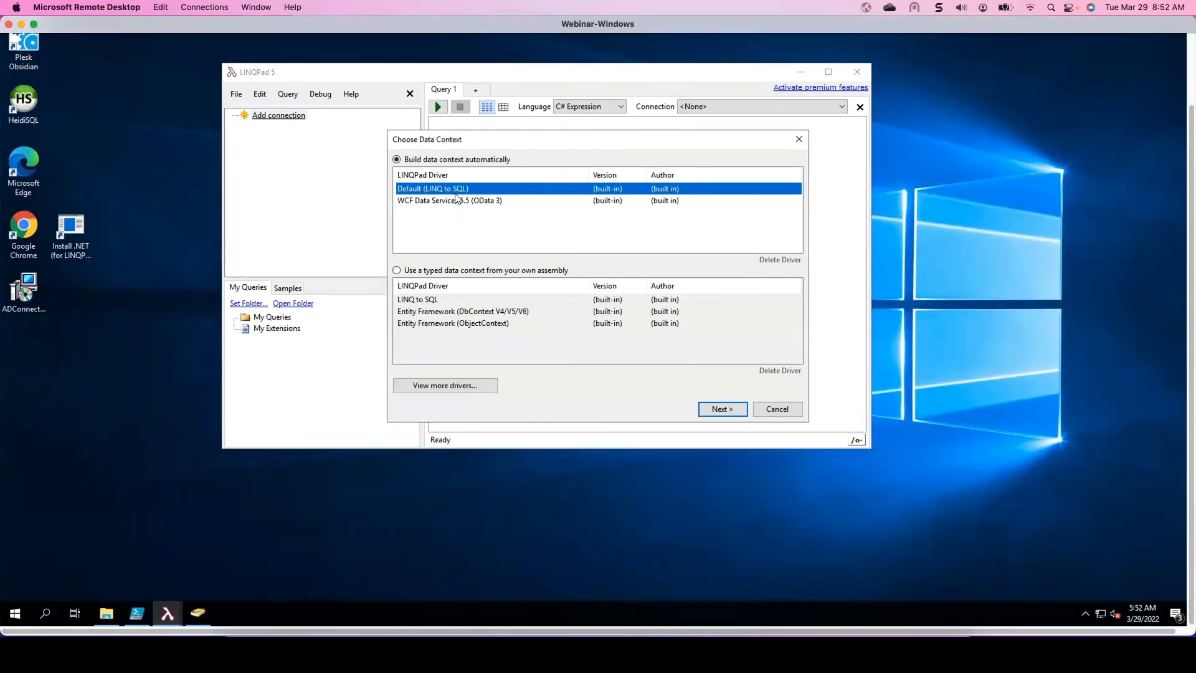
click(720, 408)
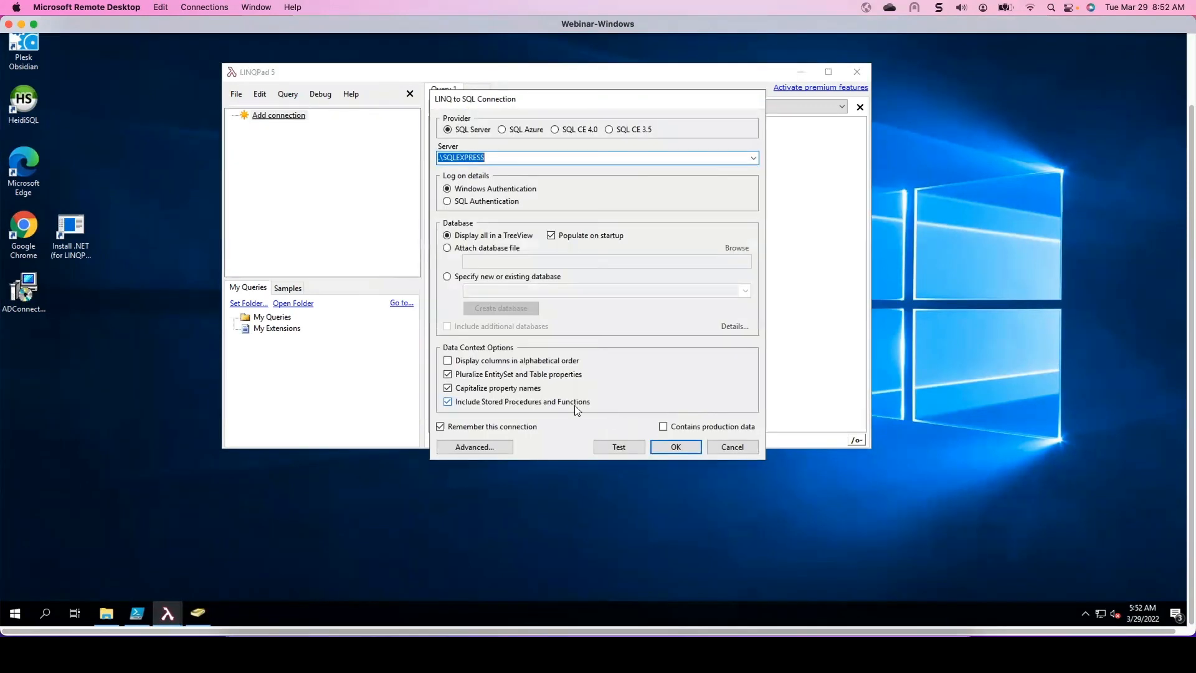
click(554, 130)
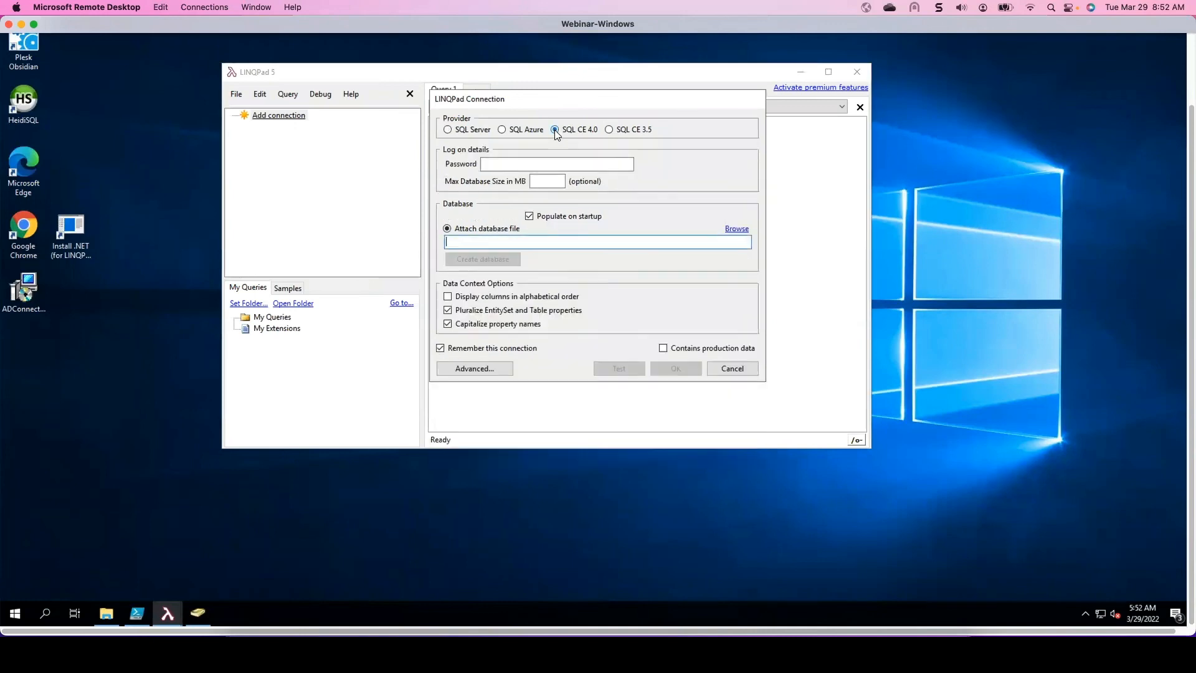
- Attach the database file C:\Connectors\ADConnector\Log.db, showing all file types, and save the connection
click(738, 229)
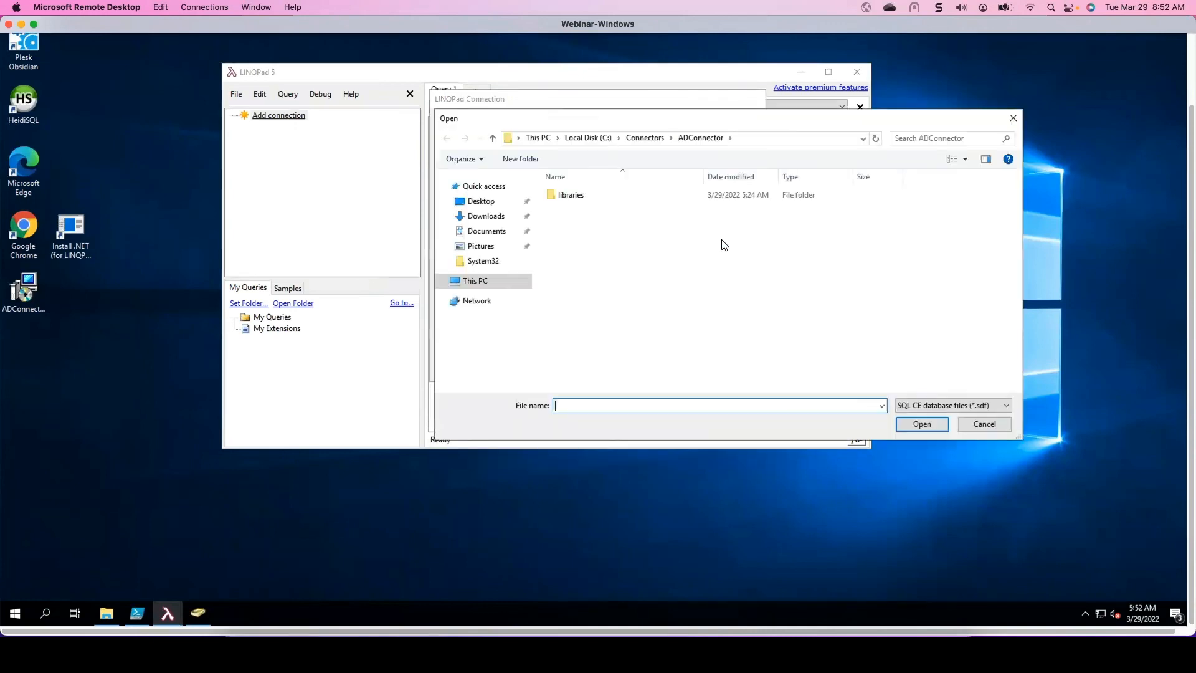
click(464, 281)
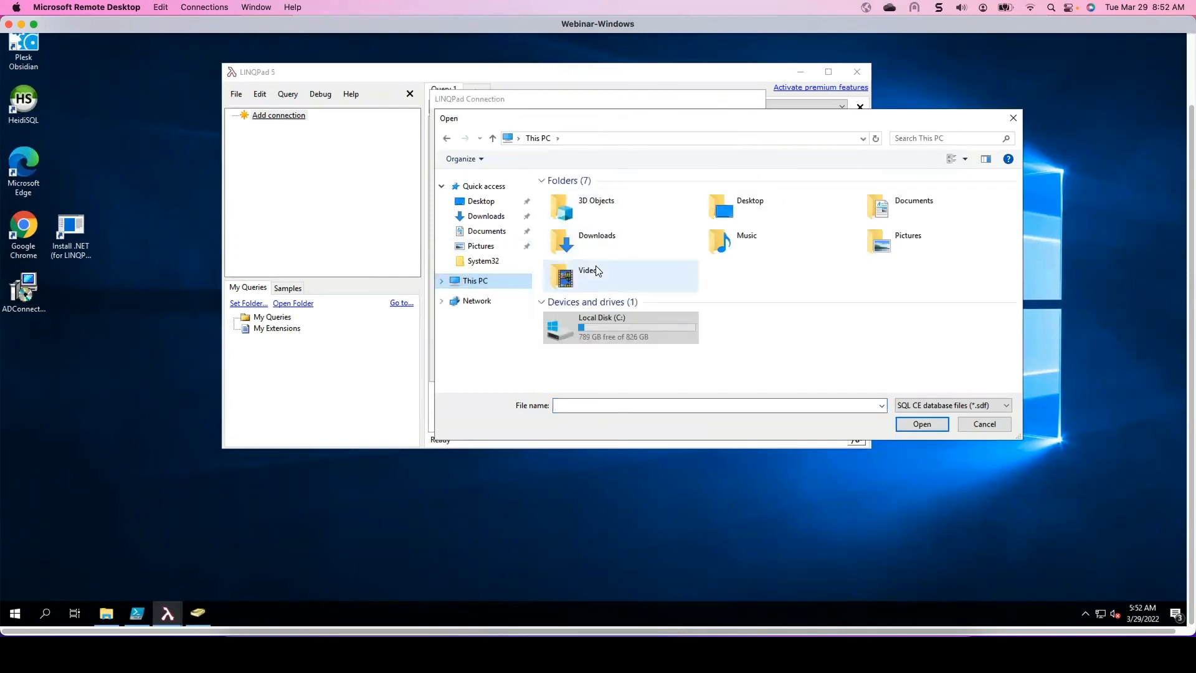
double_click(605, 327)
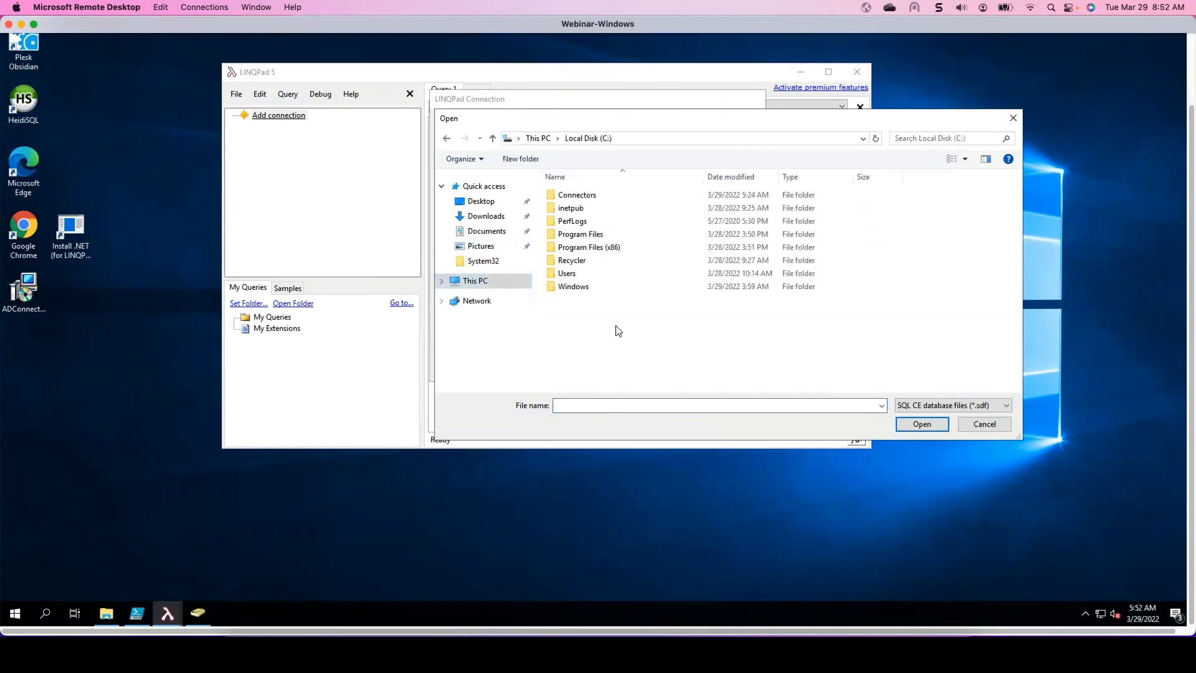
double_click(607, 195)
double_click(577, 195)
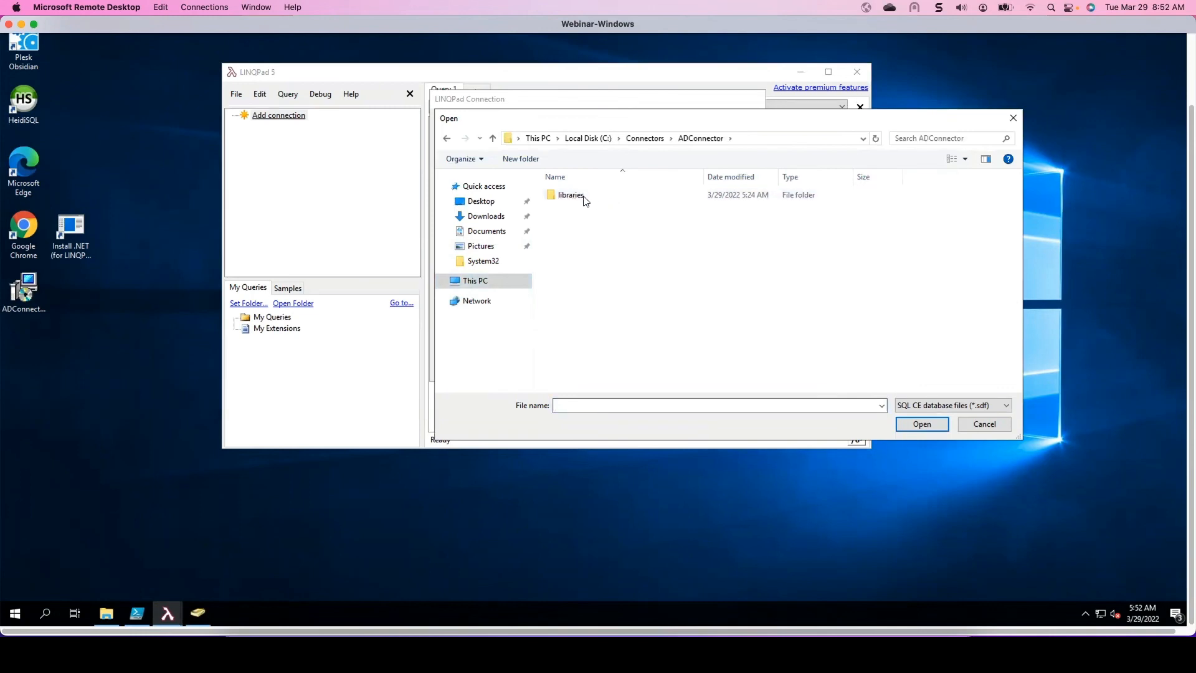
drag(869, 119, 741, 134)
click(875, 421)
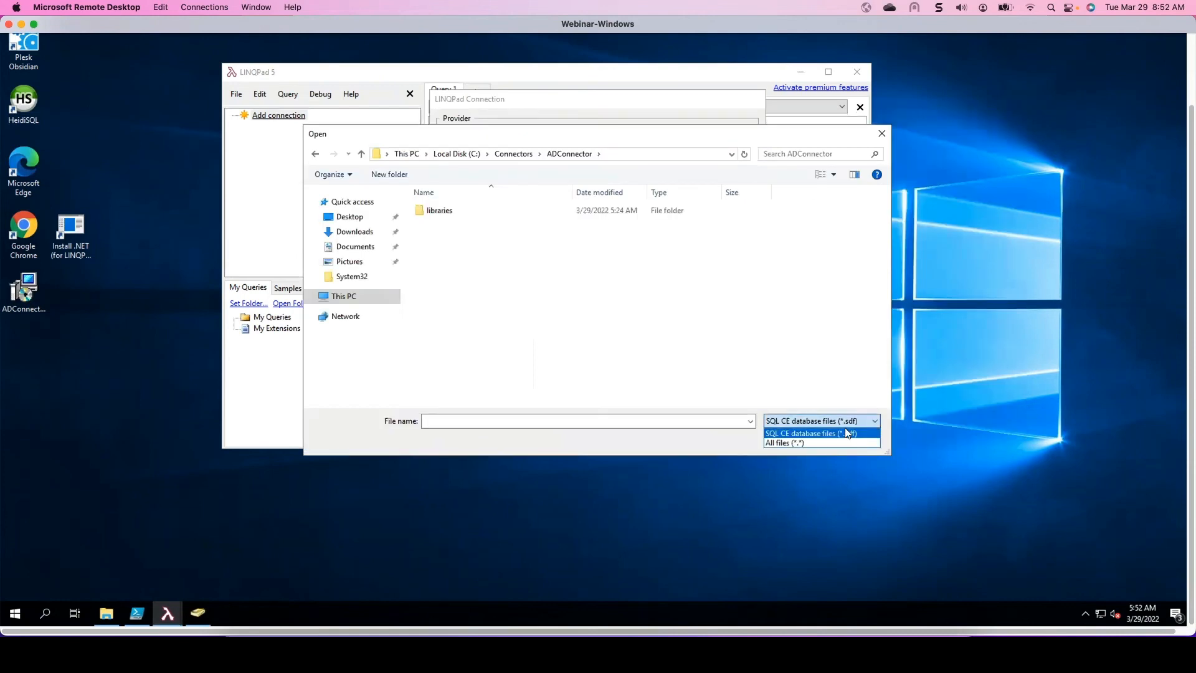
click(816, 442)
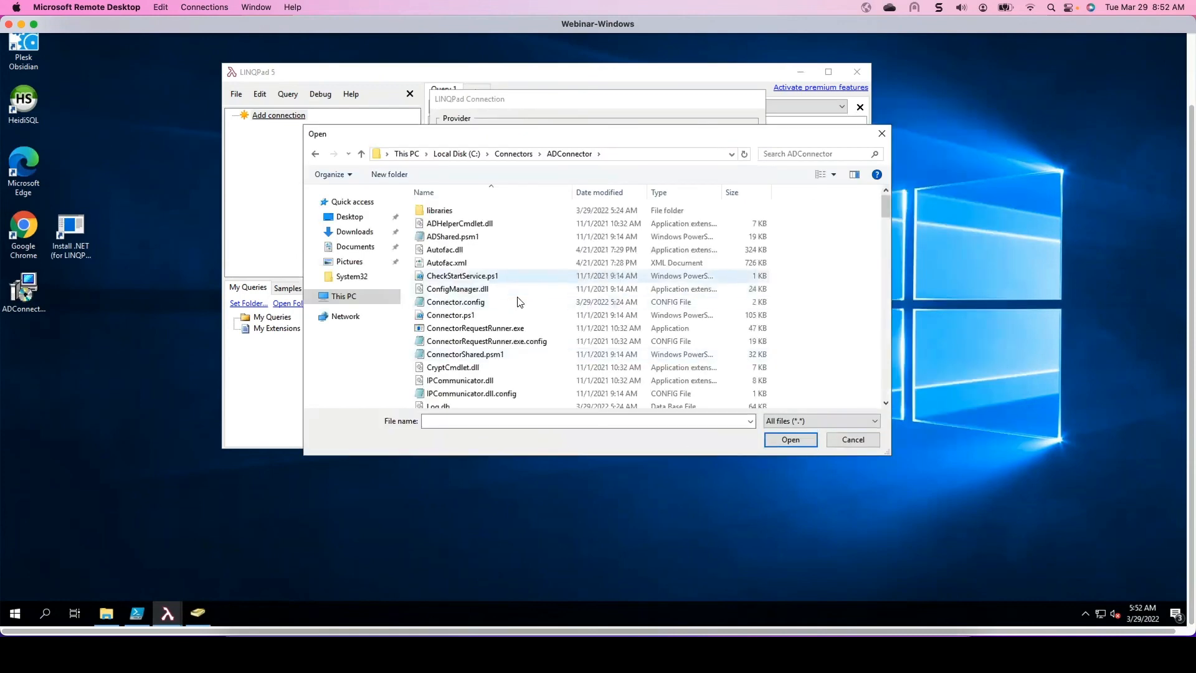
click(441, 405)
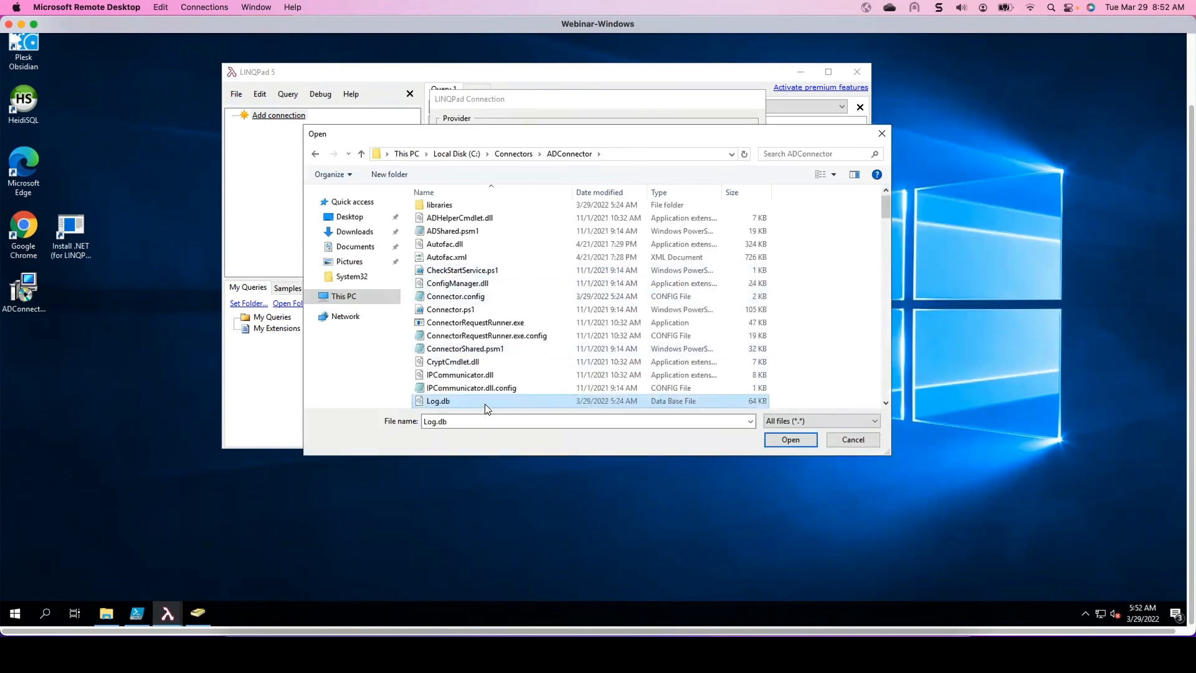
click(790, 440)
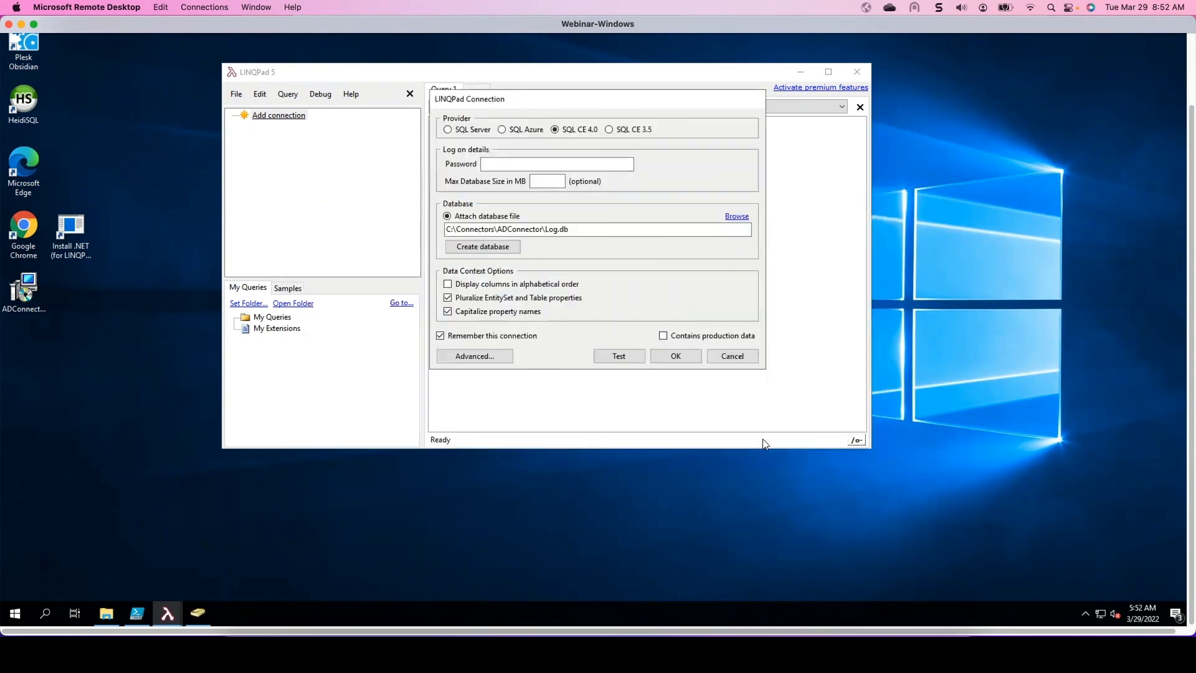
click(676, 356)
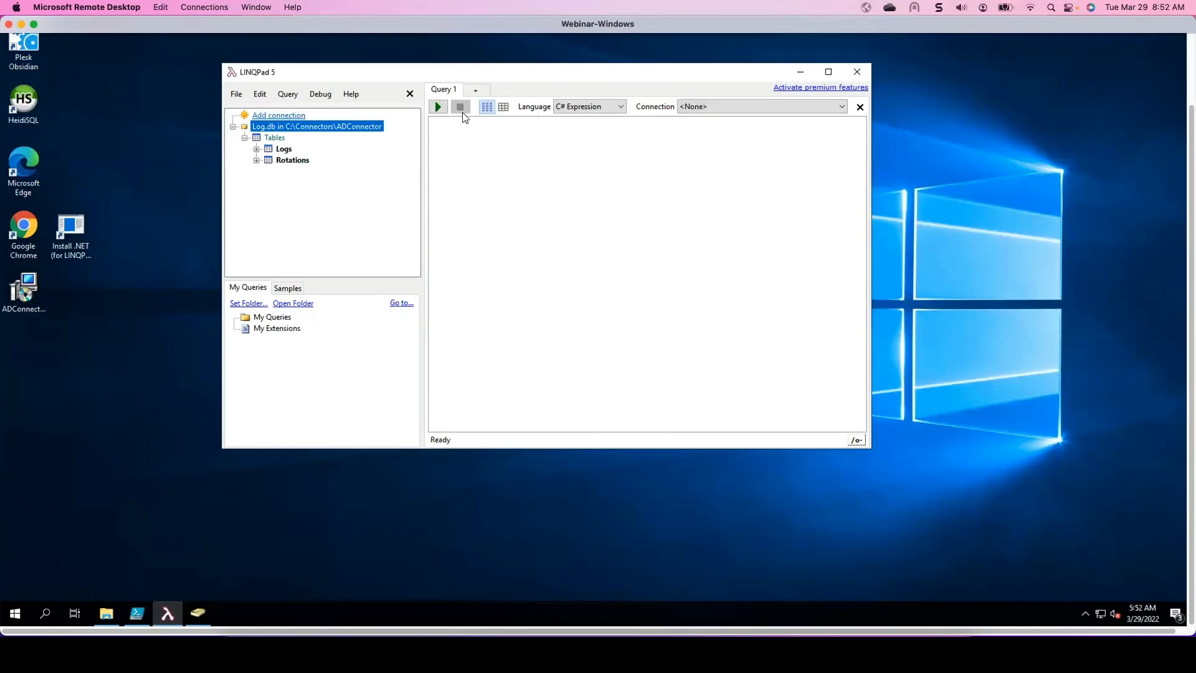
- Set the query language to SQL, enter the query Select * from Logs; and run it
click(611, 107)
click(570, 175)
click(688, 141)
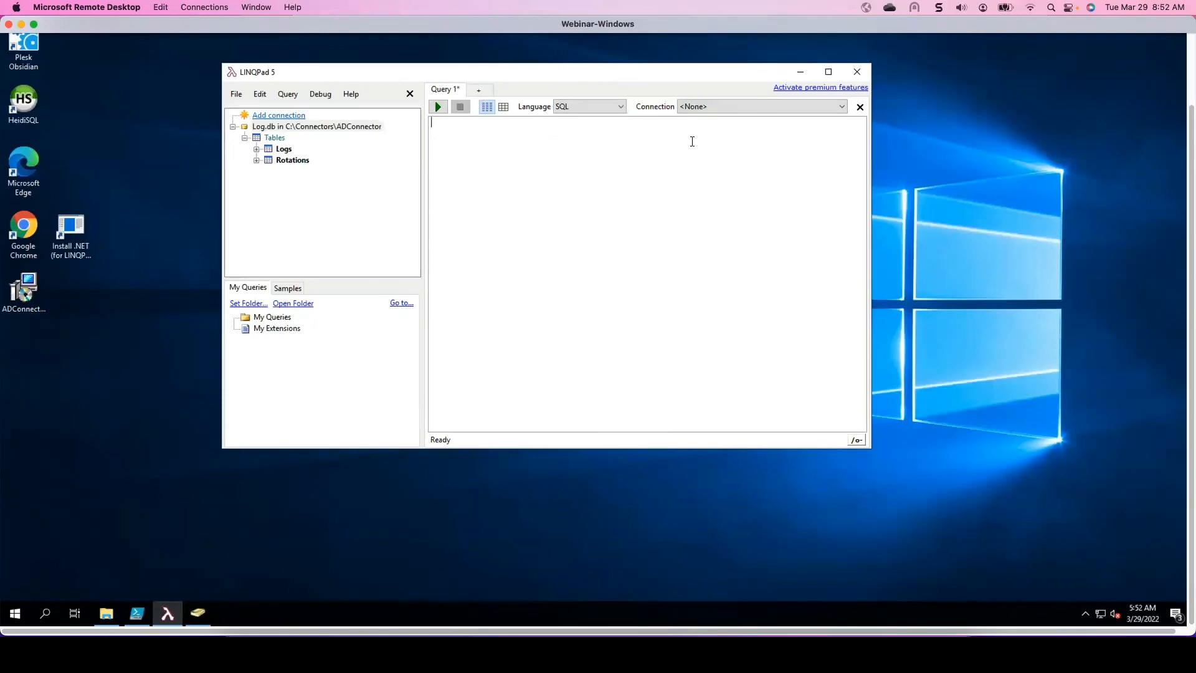
text(Select * from Logs;)
click(438, 107)
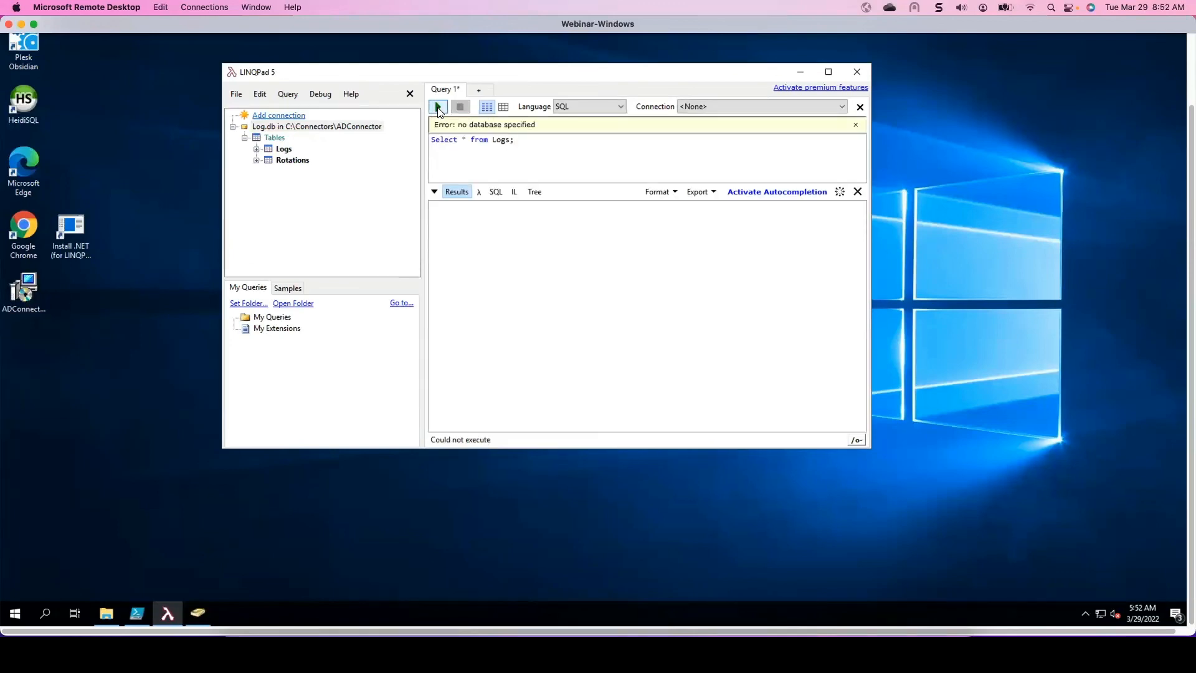
- Expand the Logs table in the Log.db connection to view its columns, enlarging the LINQPad window
click(256, 149)
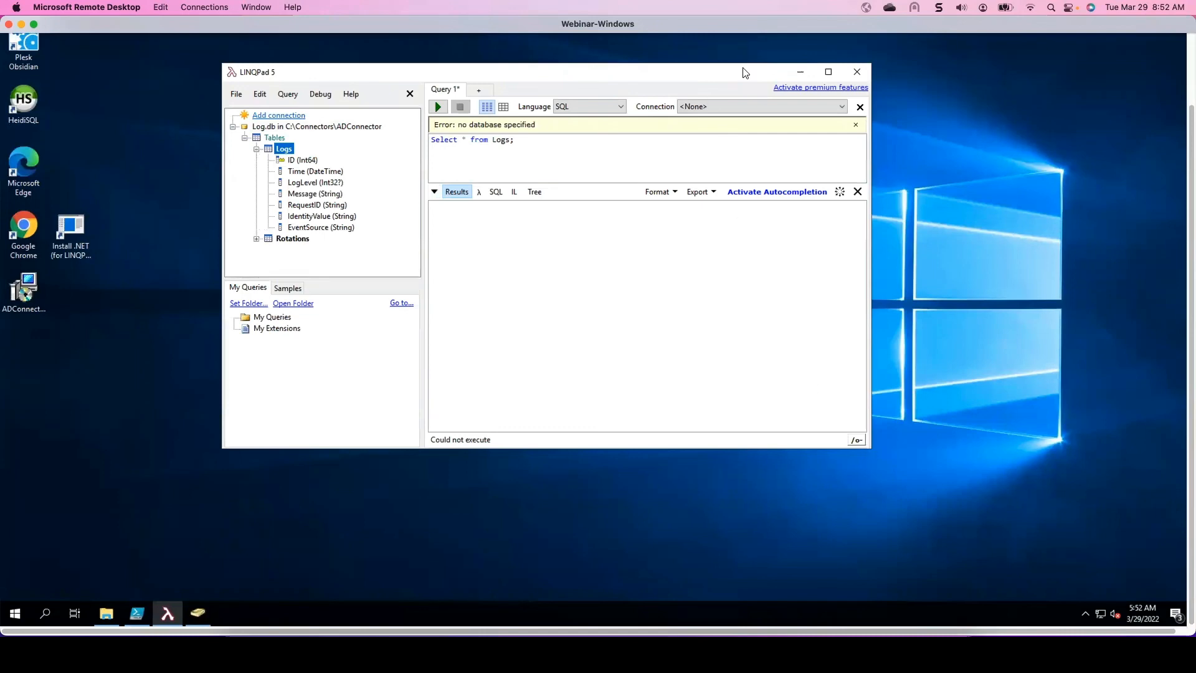
drag(690, 87, 627, 96)
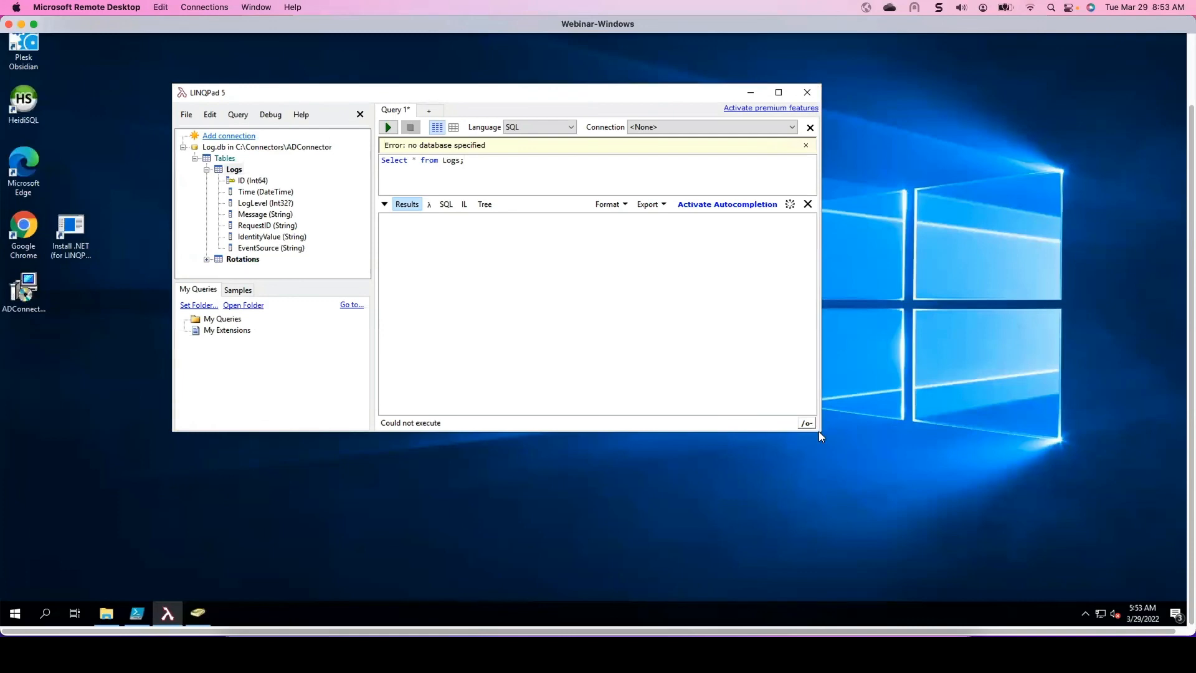
drag(818, 431, 894, 517)
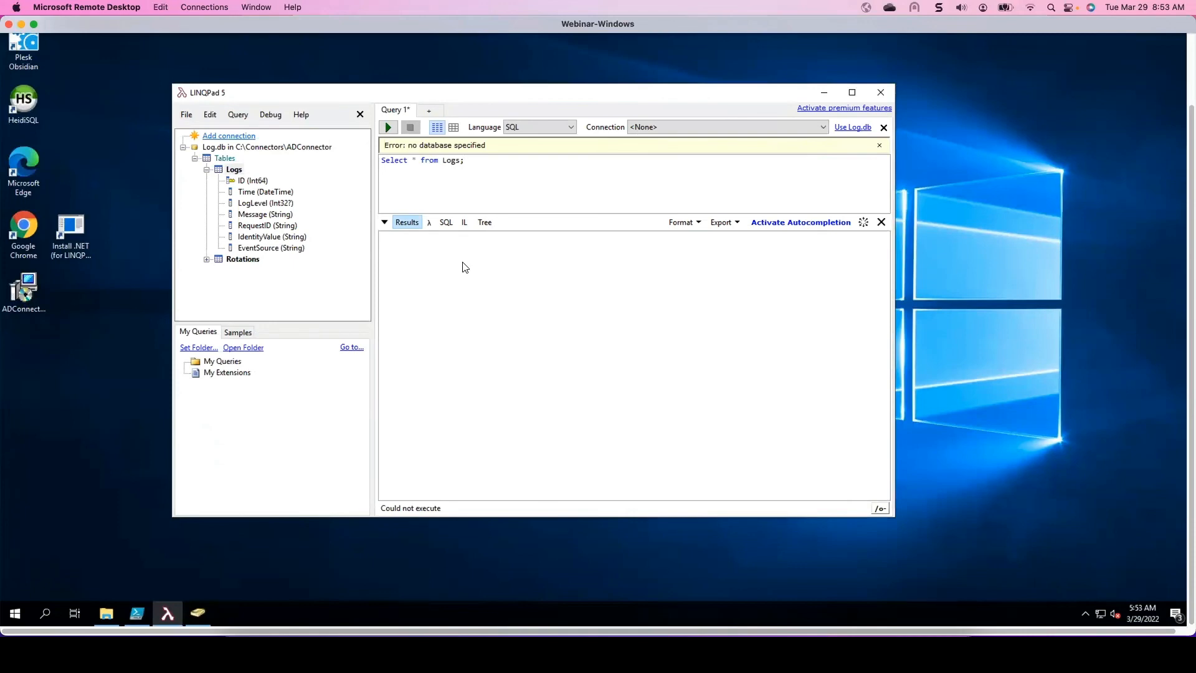
- Open Connector.config from the C:\Connectors\ADConnector folder in Notepad
click(106, 614)
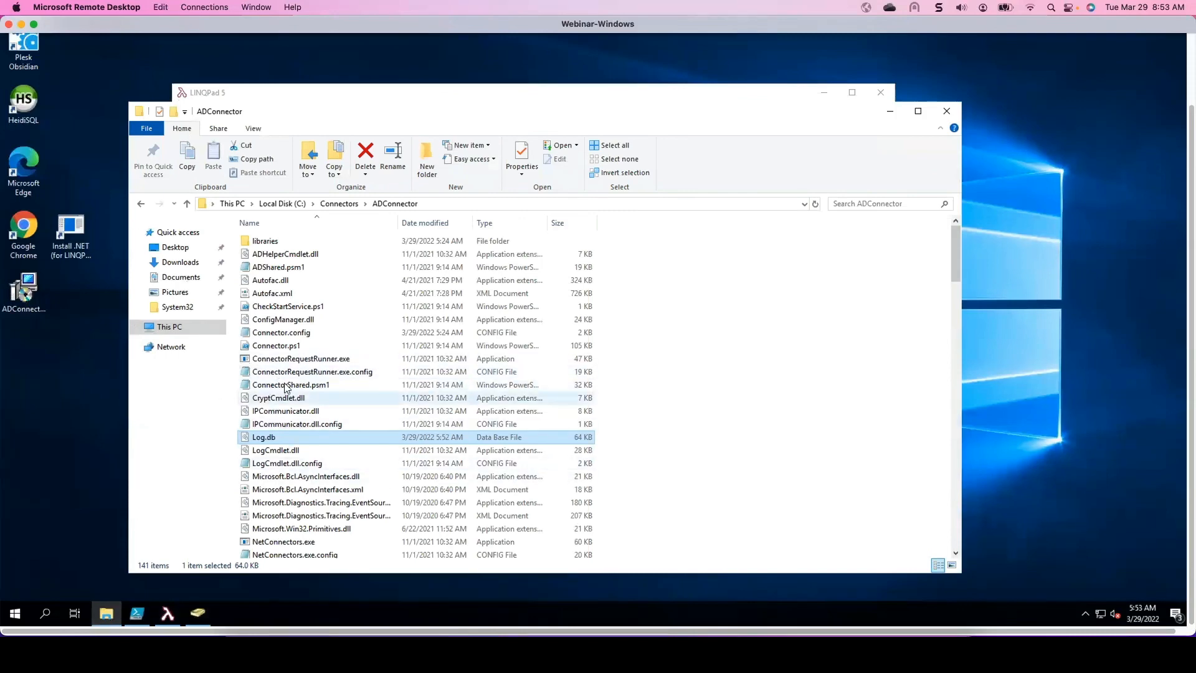
double_click(291, 333)
drag(259, 64, 288, 130)
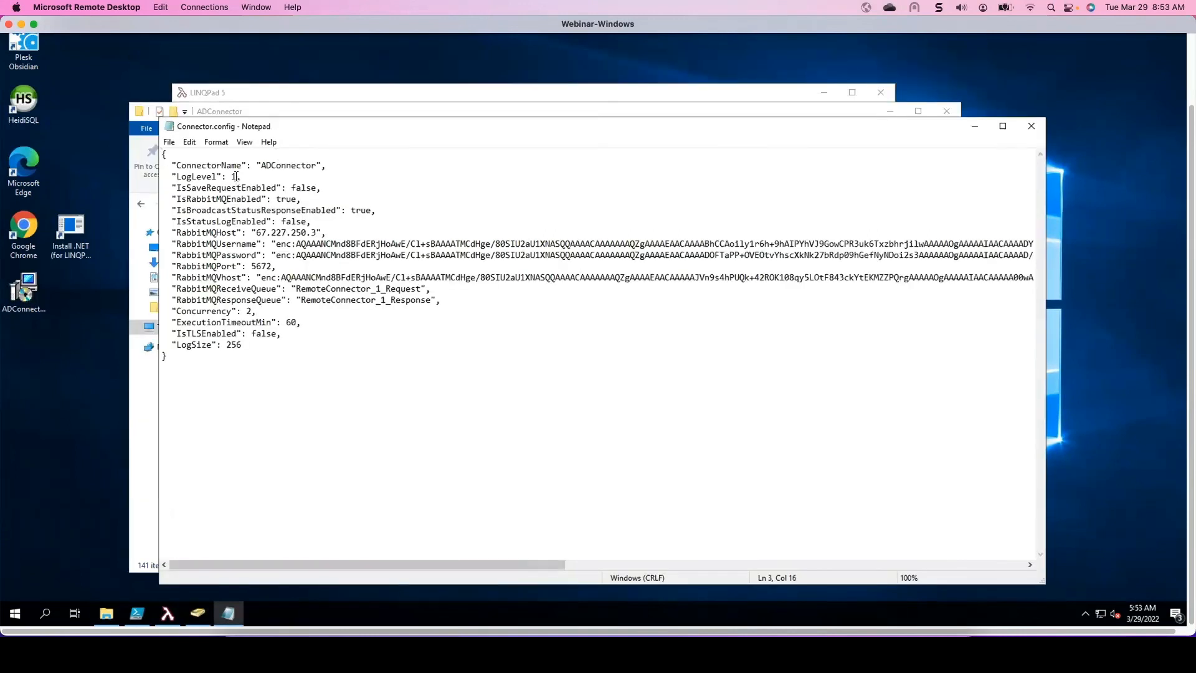
- Set LogLevel to 0 and IsSaveRequestEnabled to true, then close Notepad without saving the changes
key(BackSpace)
text(0)
drag(291, 187, 322, 187)
text(Tur)
key(BackSpace)
key(BackSpace)
key(BackSpace)
text(true)
key(BackSpace)
key(BackSpace)
key(BackSpace)
text(rue)
drag(897, 124, 807, 119)
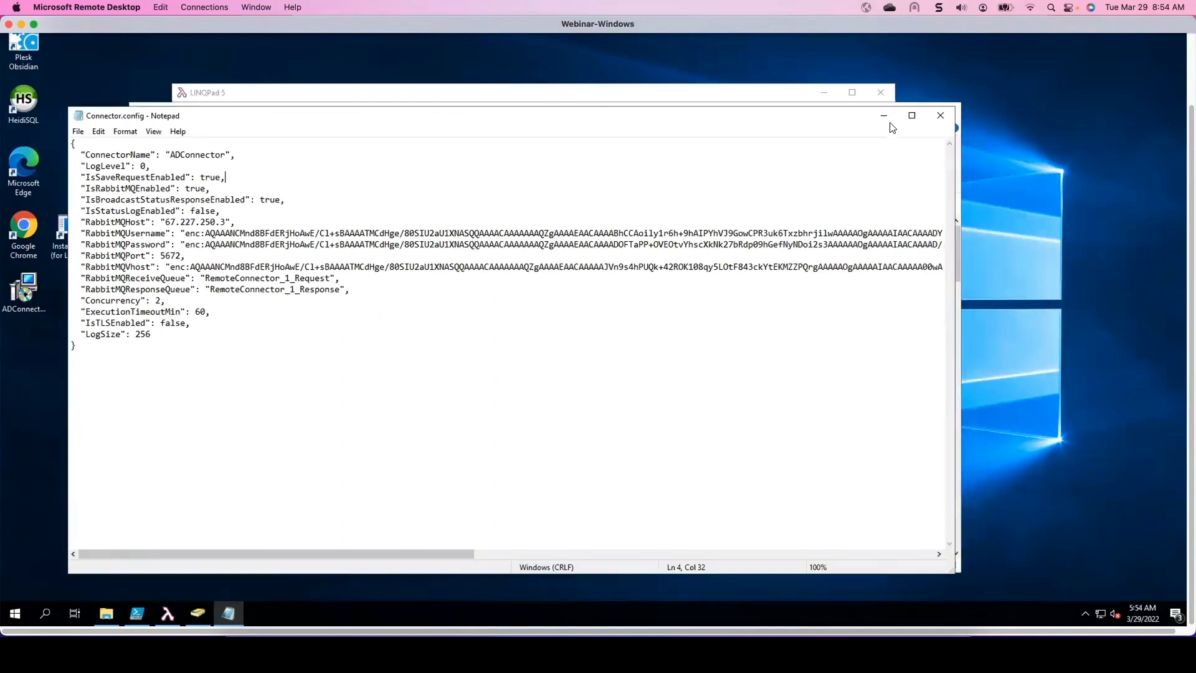
click(941, 117)
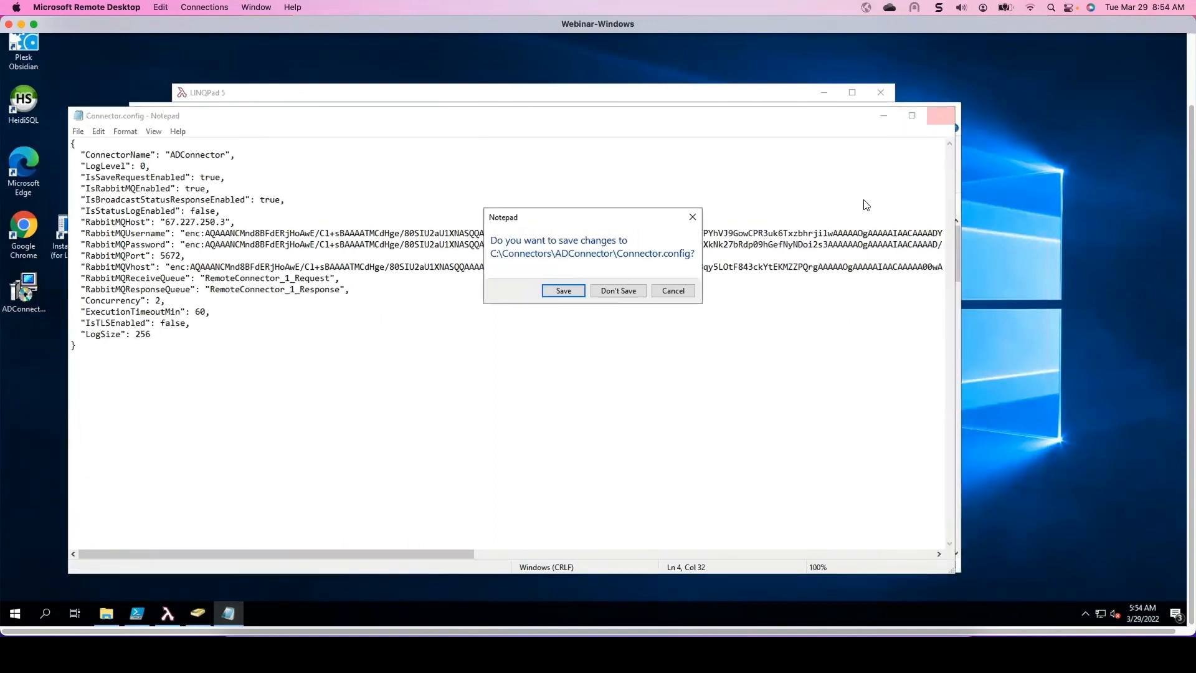
click(620, 290)
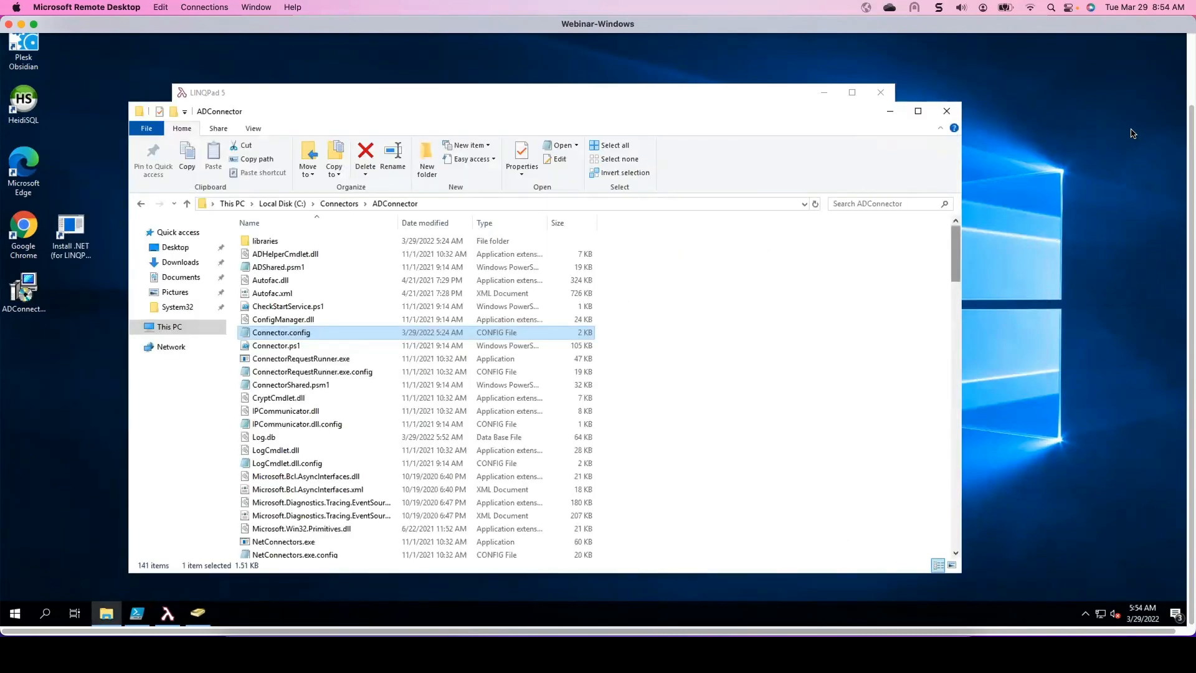